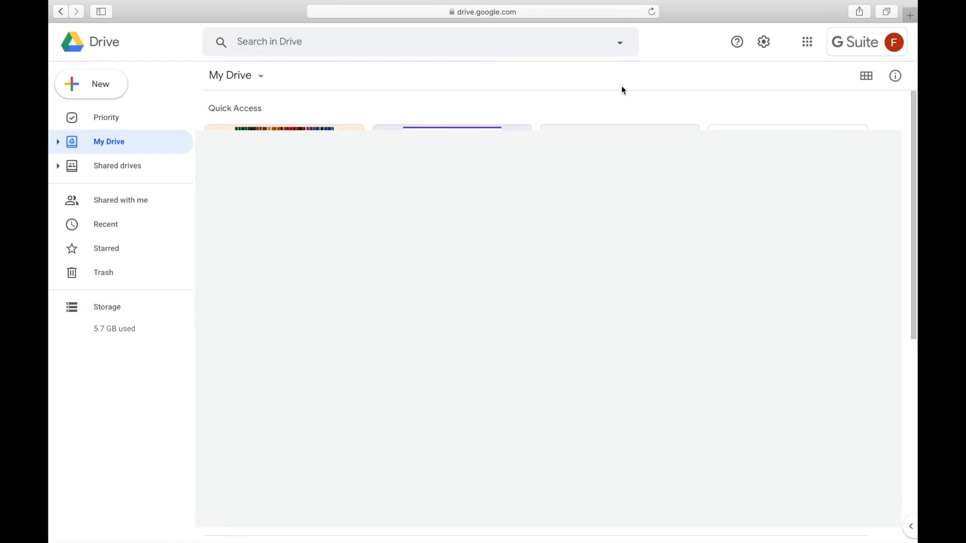
click(807, 43)
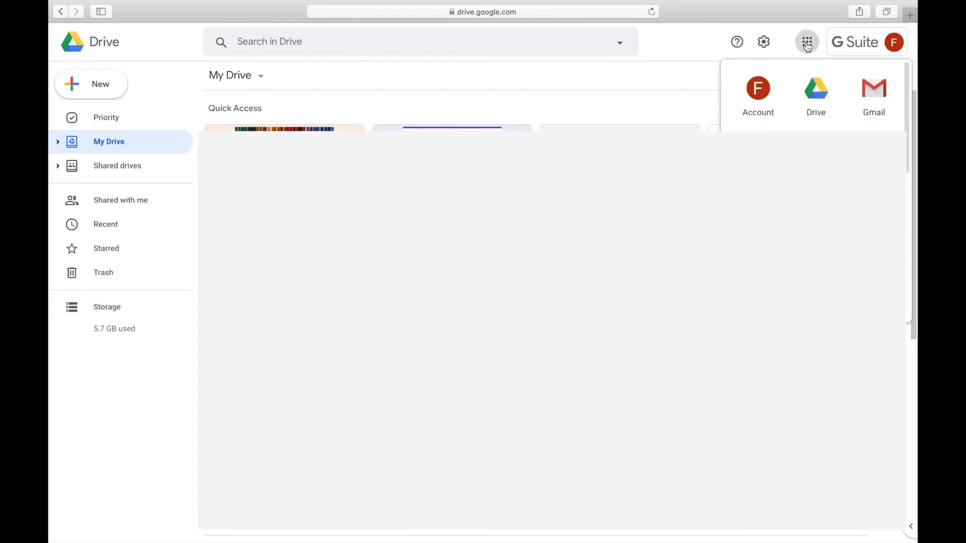
scroll(816, 101, down, 3)
scroll(816, 96, down, 5)
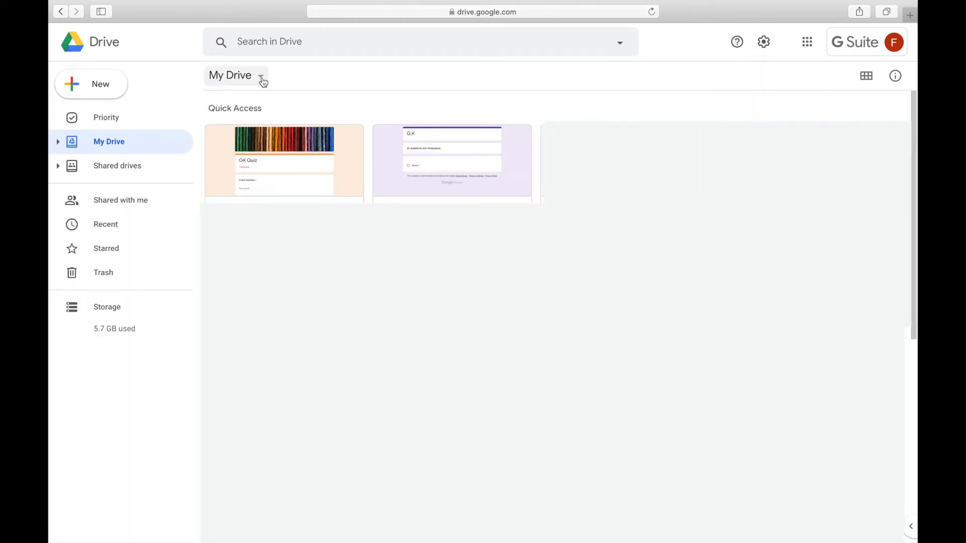
- Create a blank Google Form in My Drive and title it "Example Quiz"
click(262, 79)
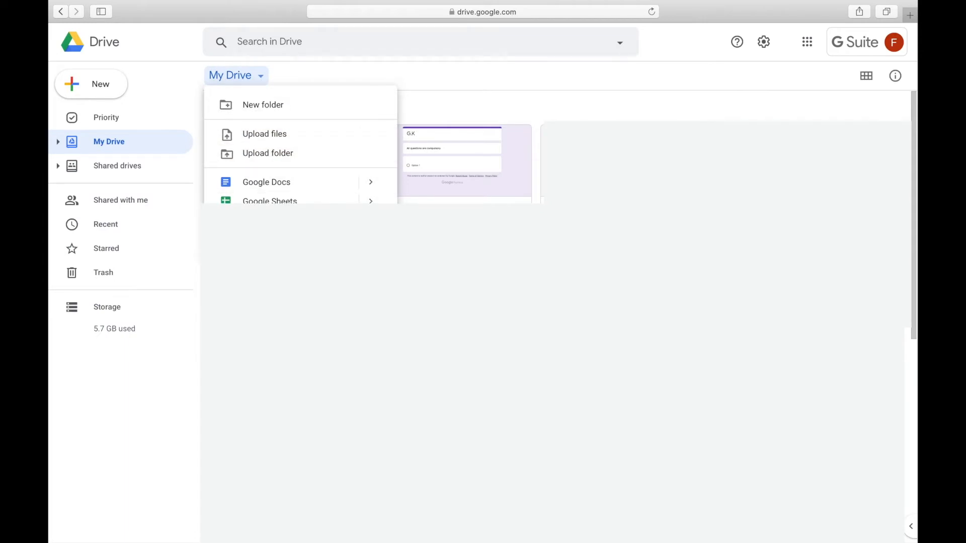
mouse_move(348, 249)
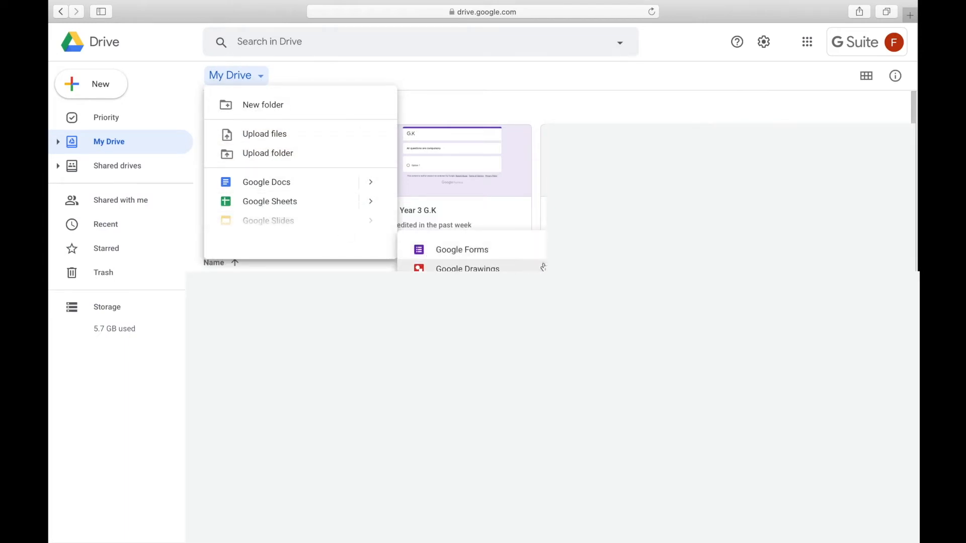
mouse_move(564, 250)
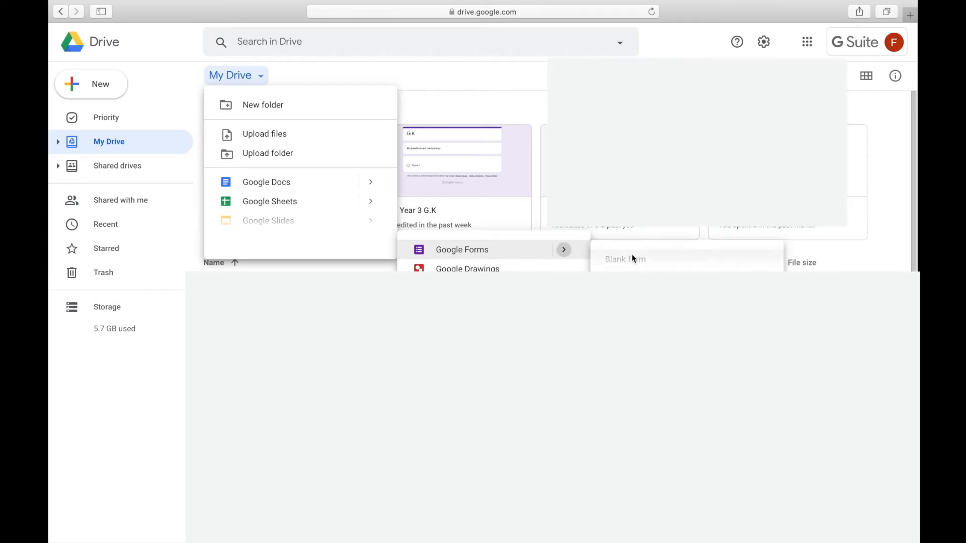
click(633, 259)
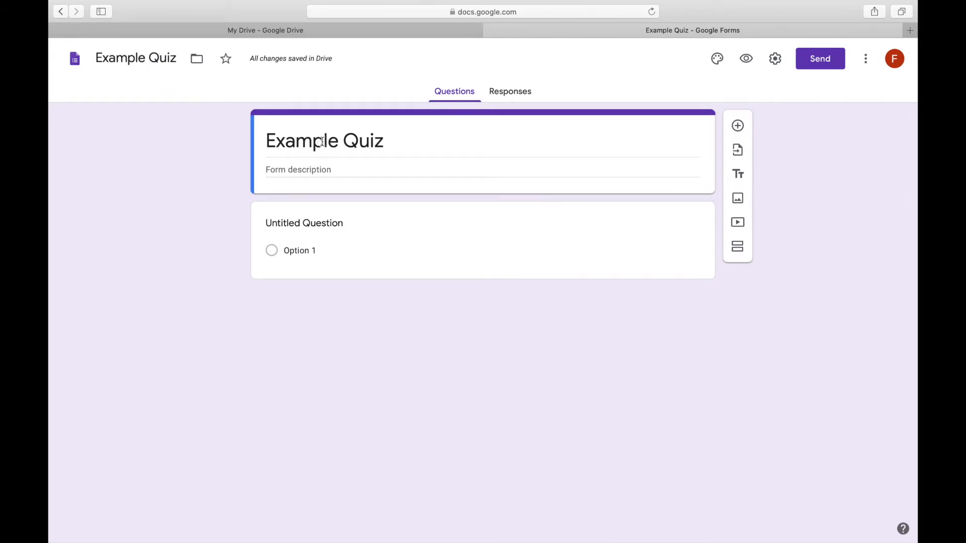
- Enter "General Knowledge" as the form description under the quiz title
key(Tab)
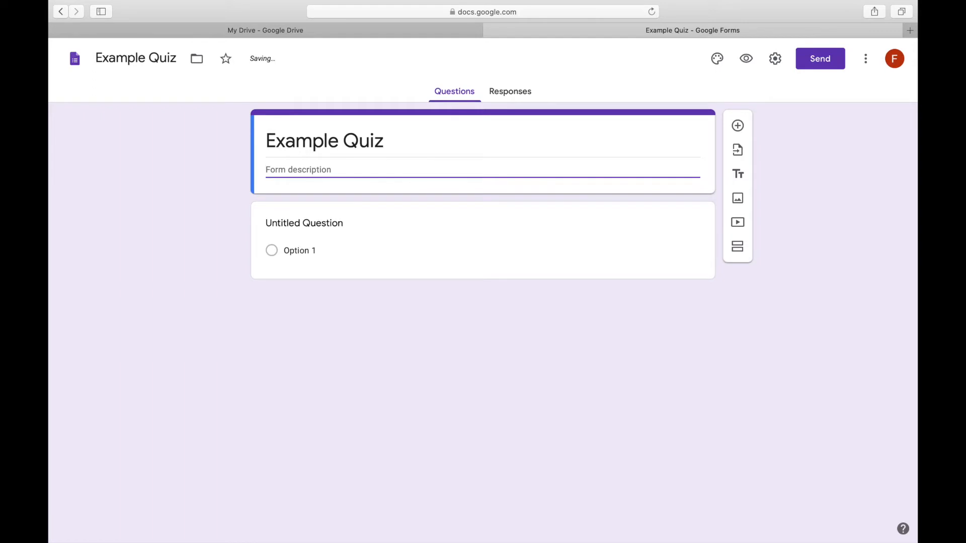
text(General Knowledge)
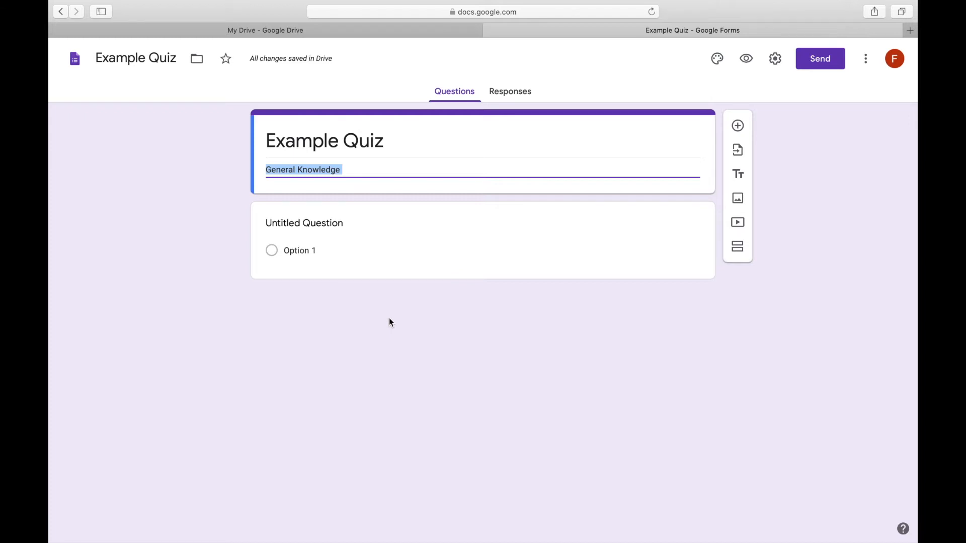
click(468, 226)
click(443, 146)
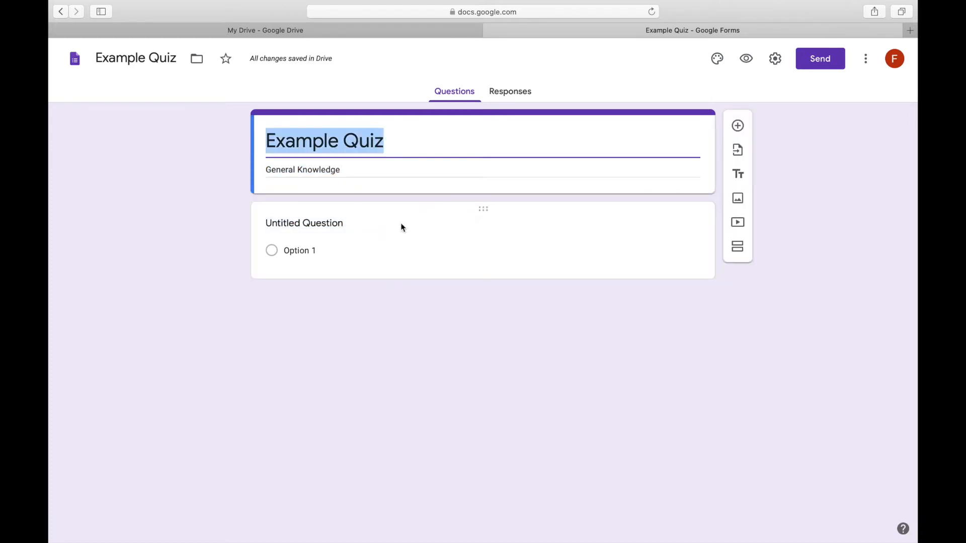
- Turn the untitled question into a required short-answer question called "Name"
click(327, 225)
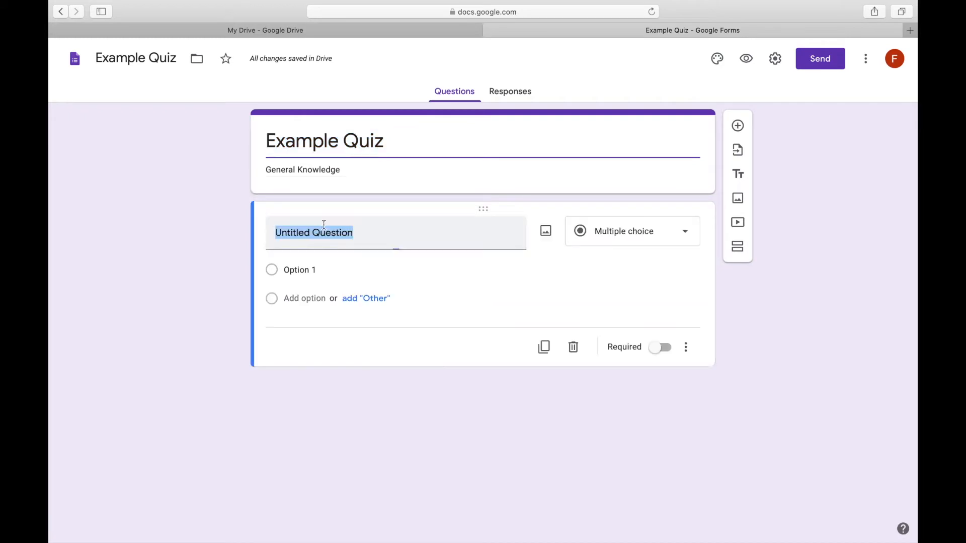
text(Name)
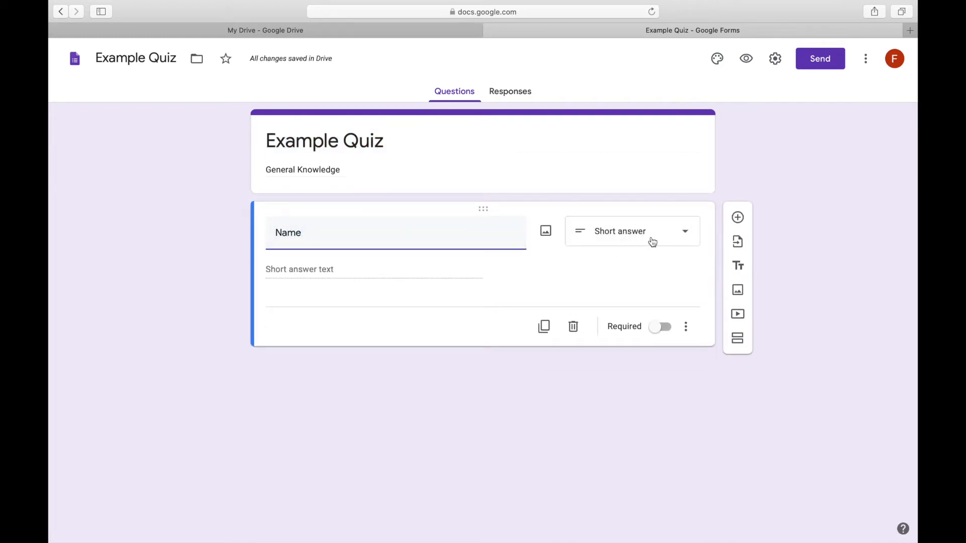
click(653, 243)
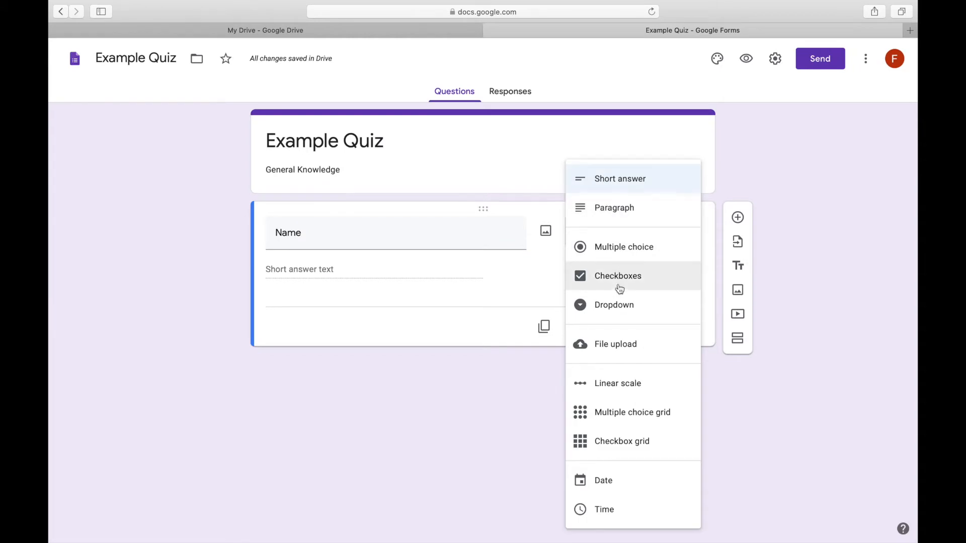
click(648, 182)
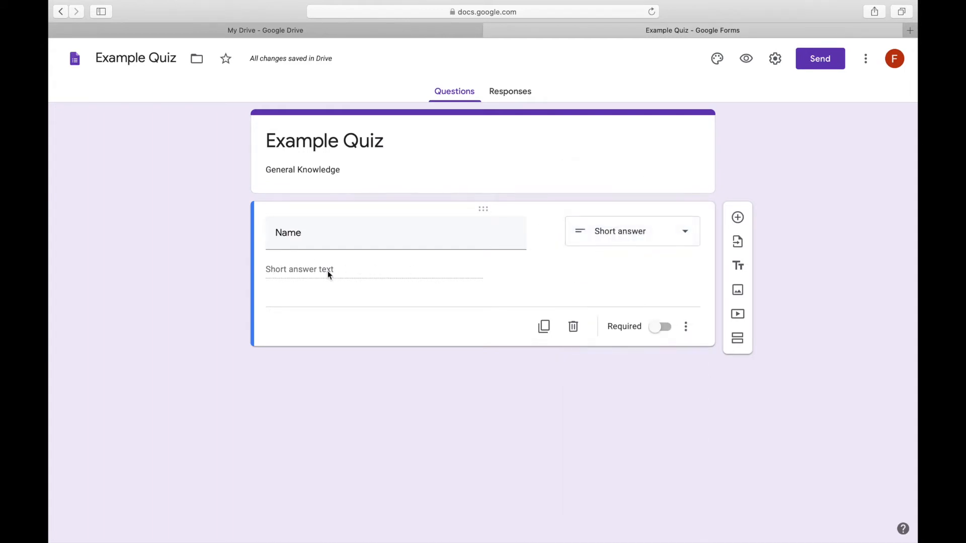
click(668, 330)
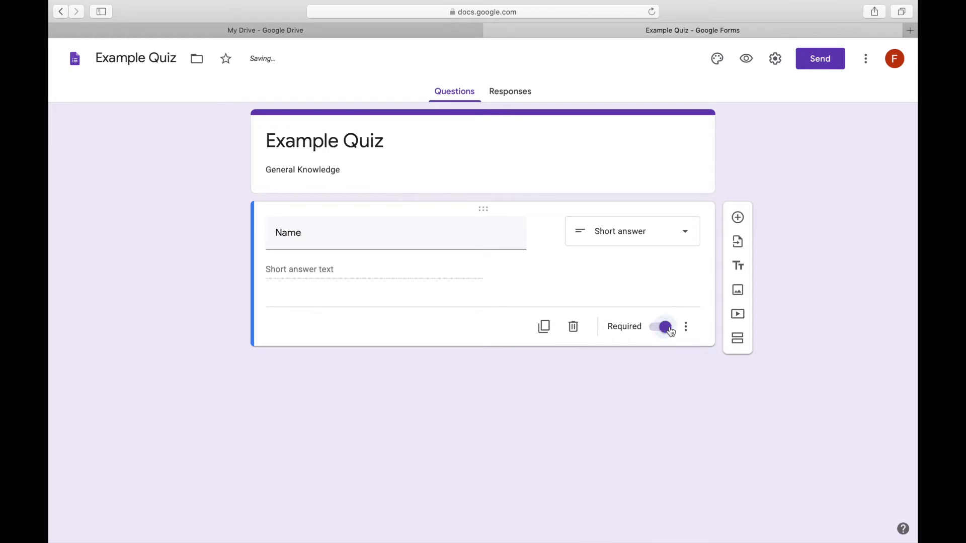
- Duplicate the Name question and rename the copy "Year", keeping it a required short-answer question
click(738, 218)
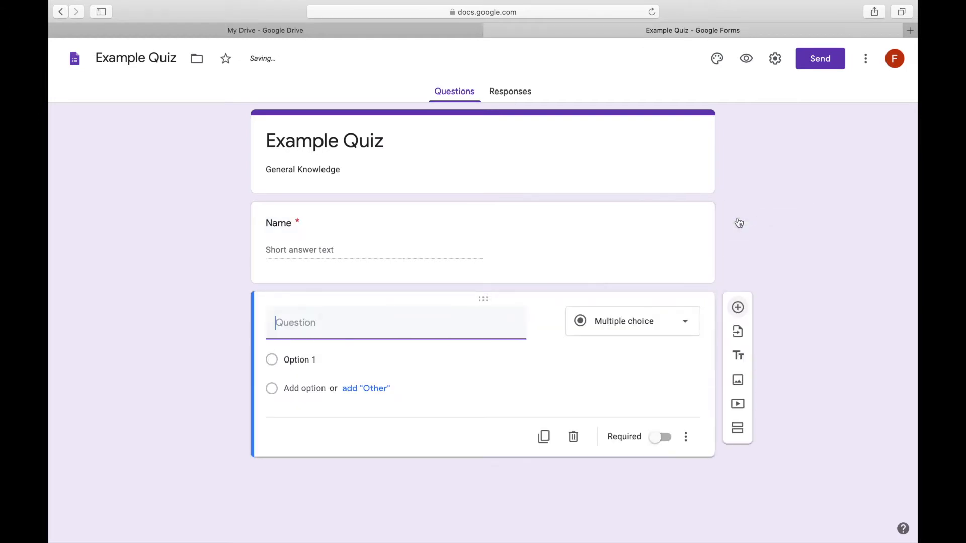
click(572, 437)
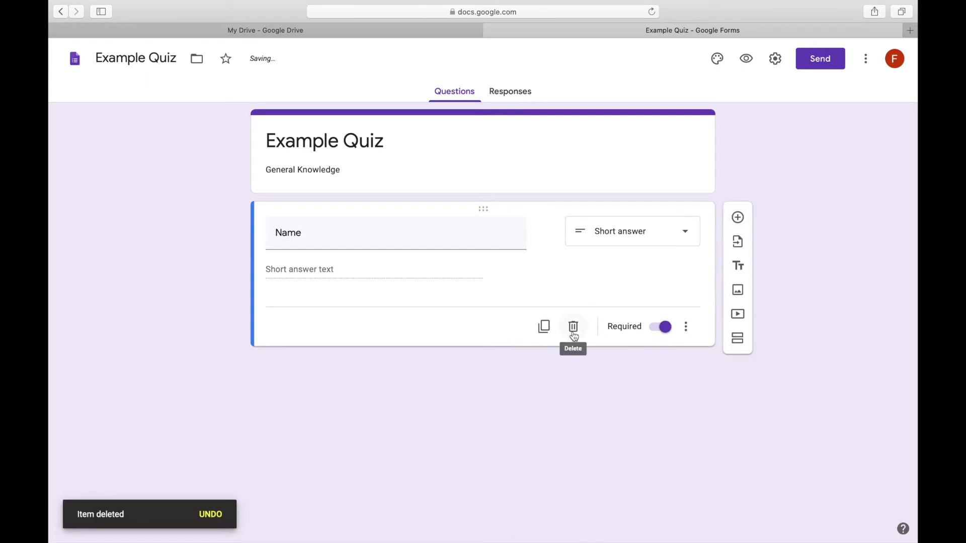
click(544, 327)
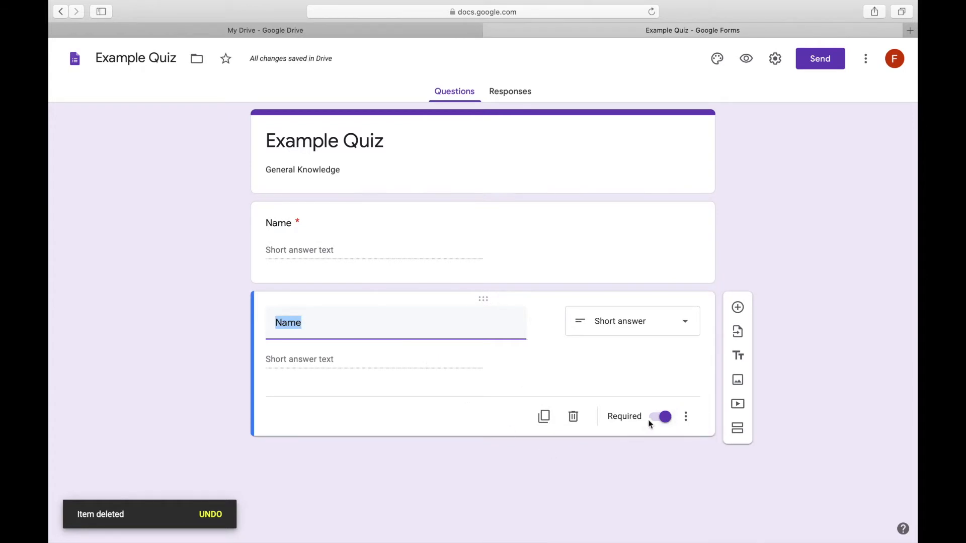
key(BackSpace)
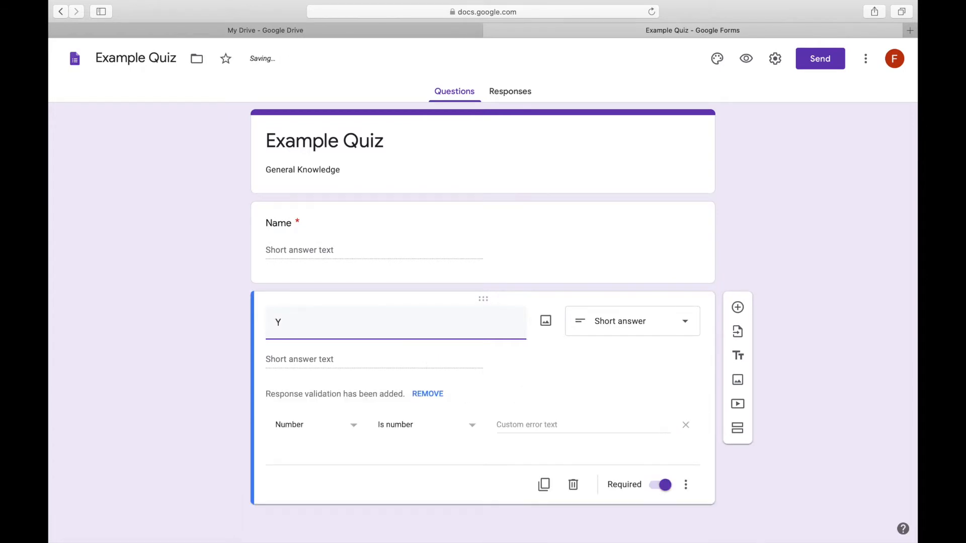
text(Year)
click(639, 332)
click(619, 189)
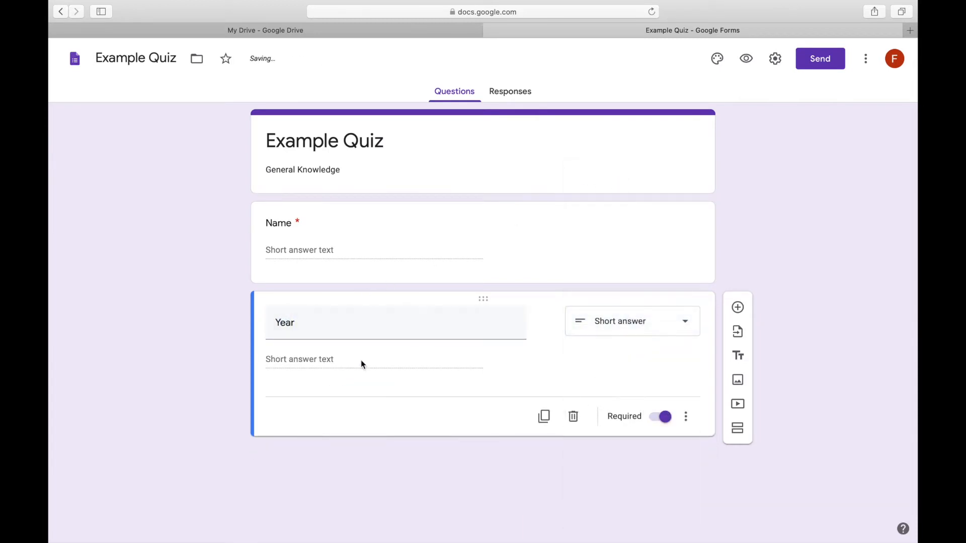
- Duplicate the Year question and rename the copy "Section", with Short answer as its question type
click(546, 415)
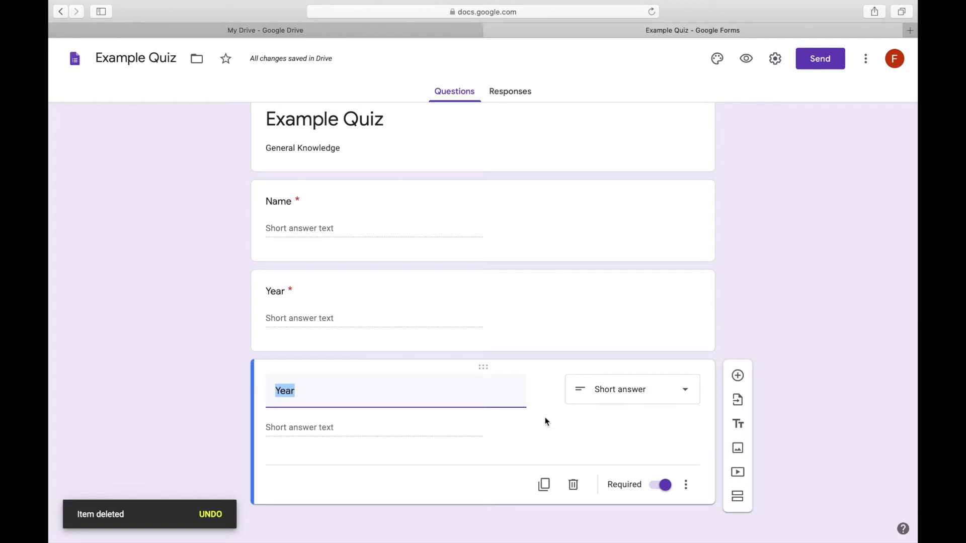
text(Section)
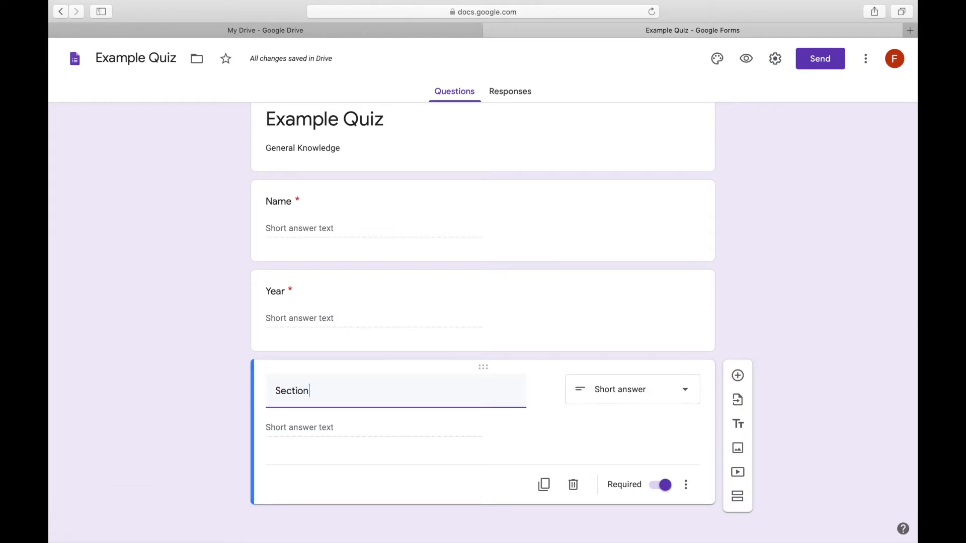
click(656, 400)
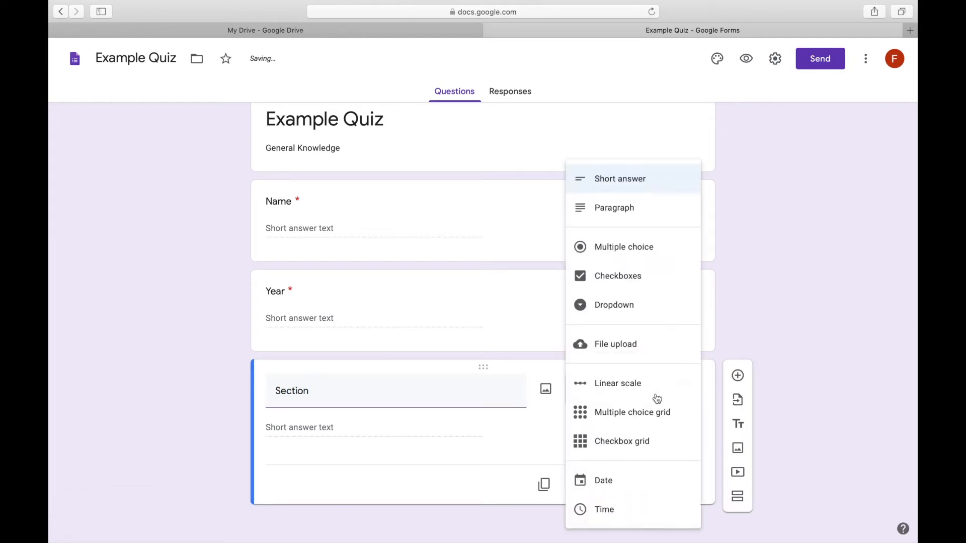
click(607, 180)
- Preview the quiz as respondents see it, then close the preview and return to the form editor
scroll(809, 452, up, 1)
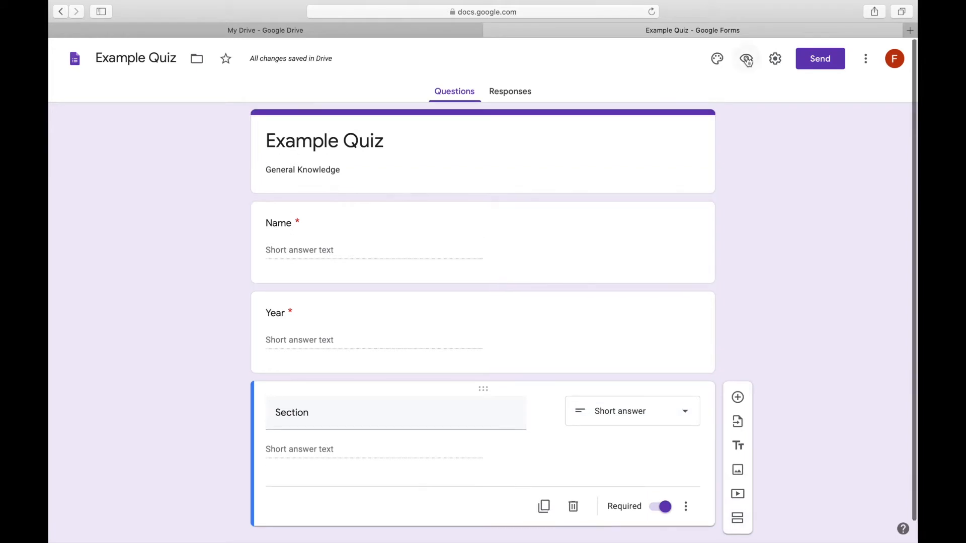
click(747, 59)
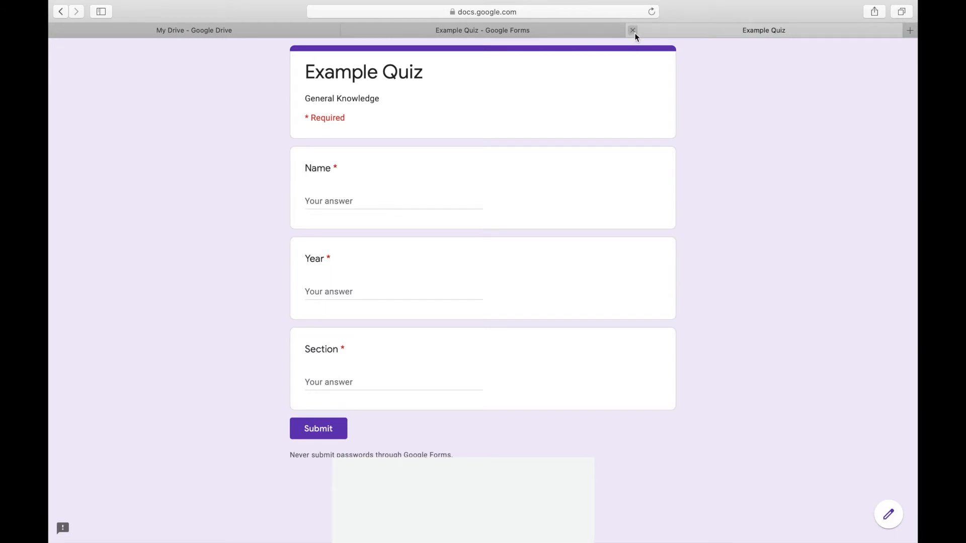
click(633, 31)
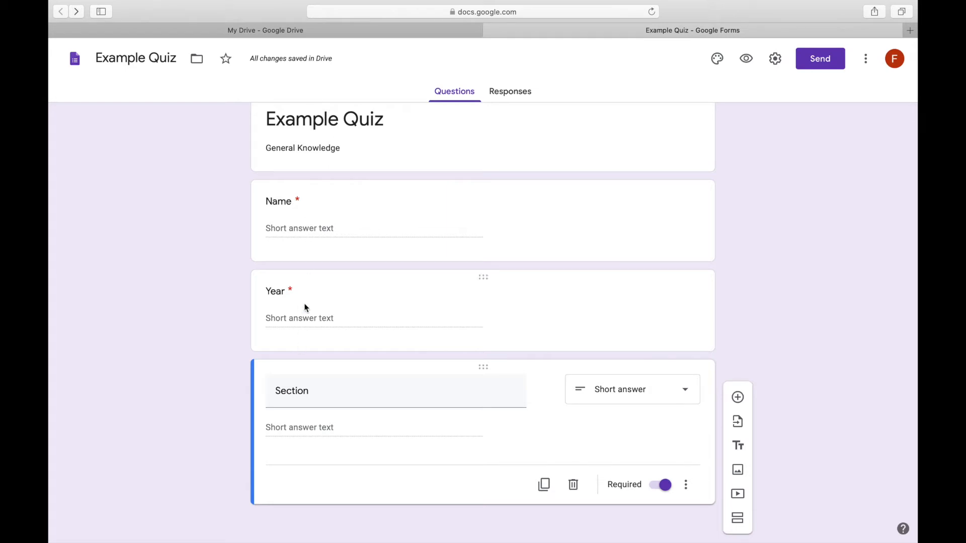
- Add a second section after the Section question and title it "Choose the correct answer from the given options"
click(738, 519)
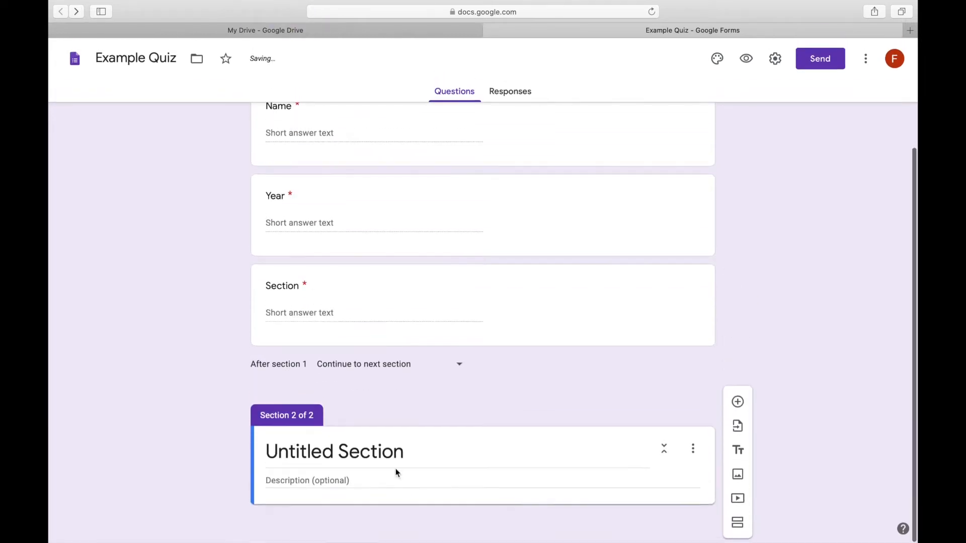
click(391, 454)
click(426, 413)
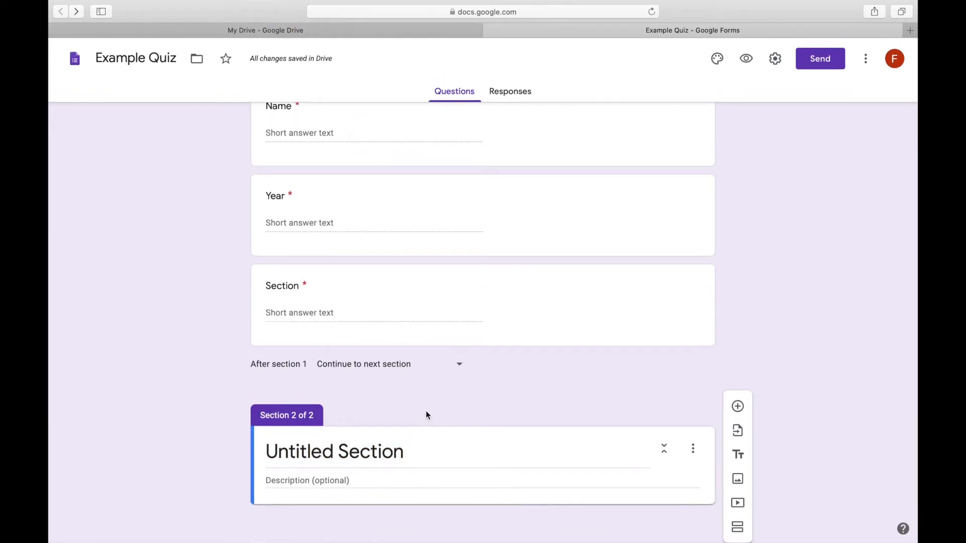
click(397, 451)
text(Choose th)
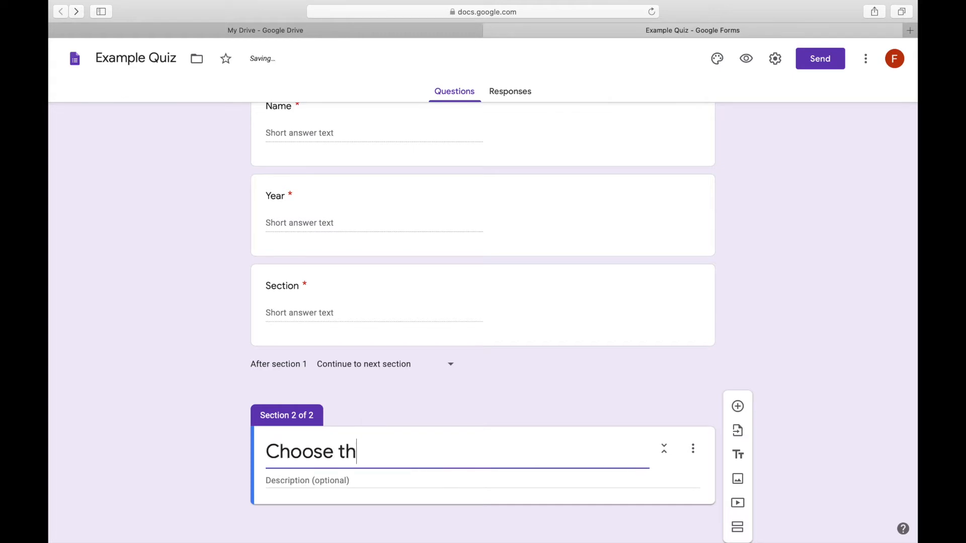
text(e correct answer from the given options)
key(Tab)
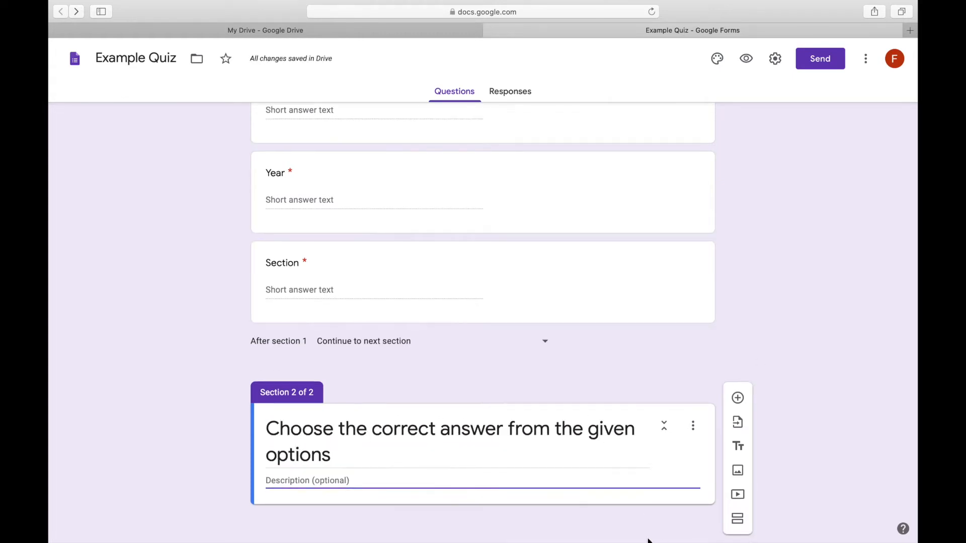
click(609, 521)
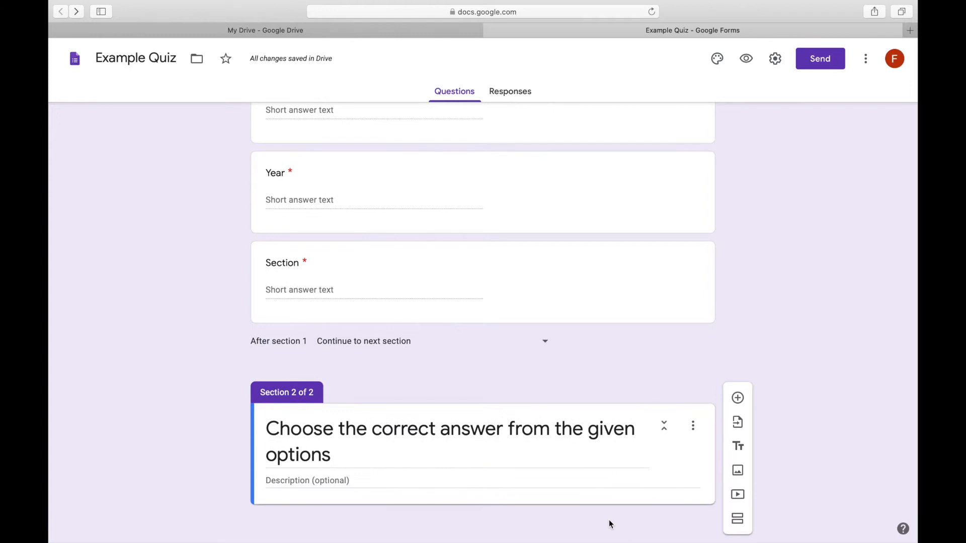
- Add the question "What is the full form of W.H.O?" with options World Heath Organisation, World Hockey Organisation and Wisconsin Hockey Organisation
click(738, 400)
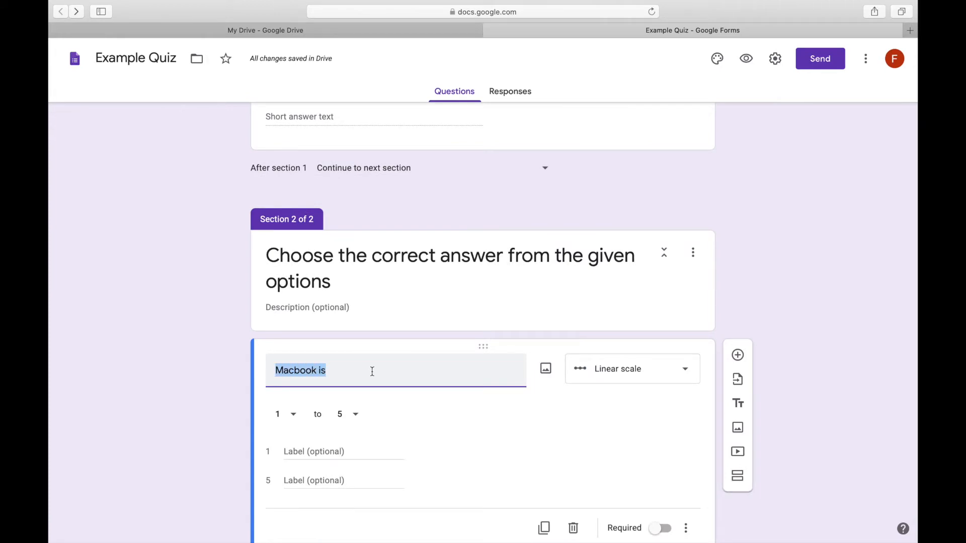
text(What is the full form of W.H.O?)
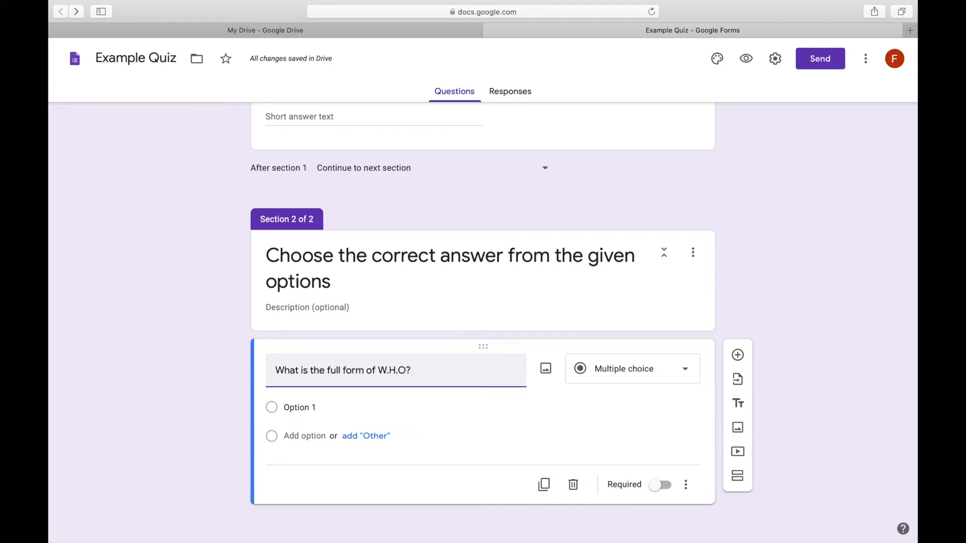
click(305, 410)
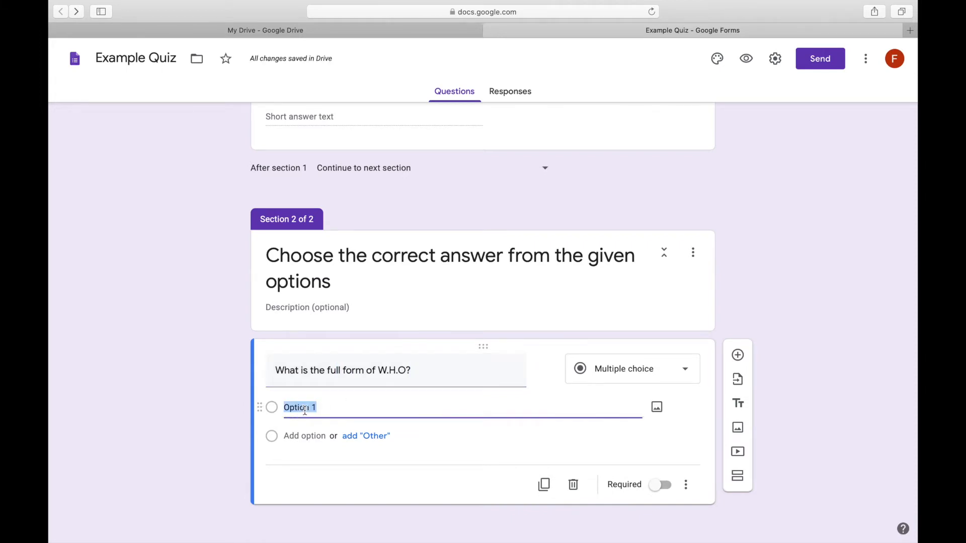
text(World Heath Organisa)
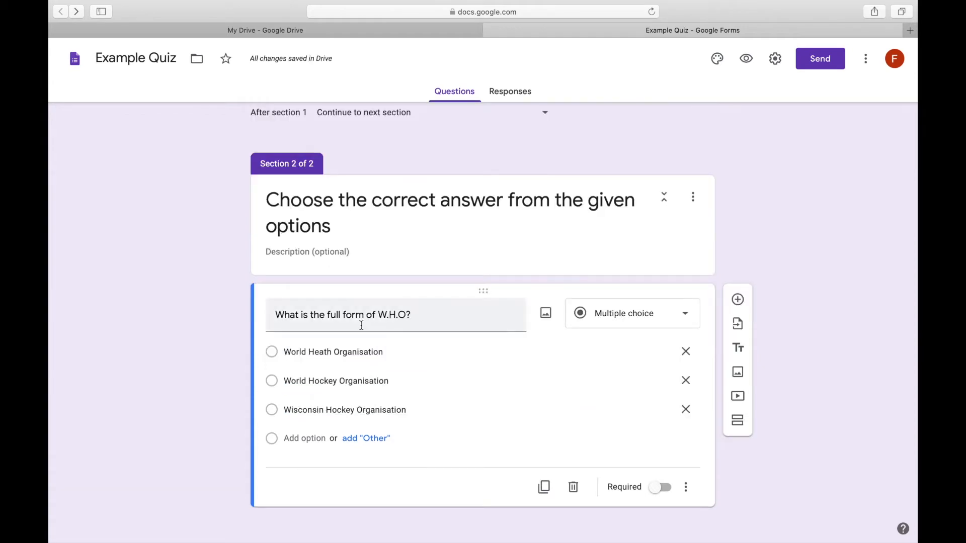
- Make the W.H.O question required and keep Multiple choice as its question type
click(662, 490)
click(681, 314)
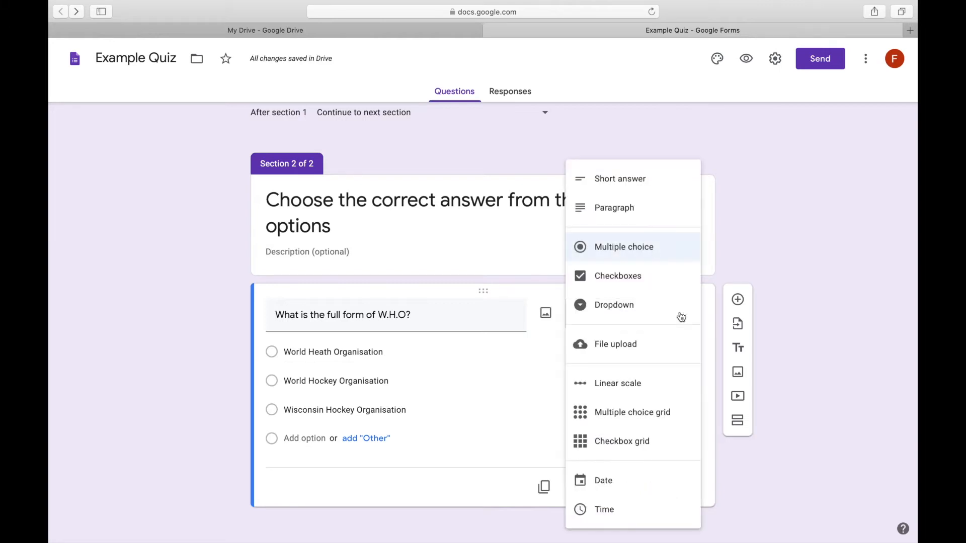
click(640, 256)
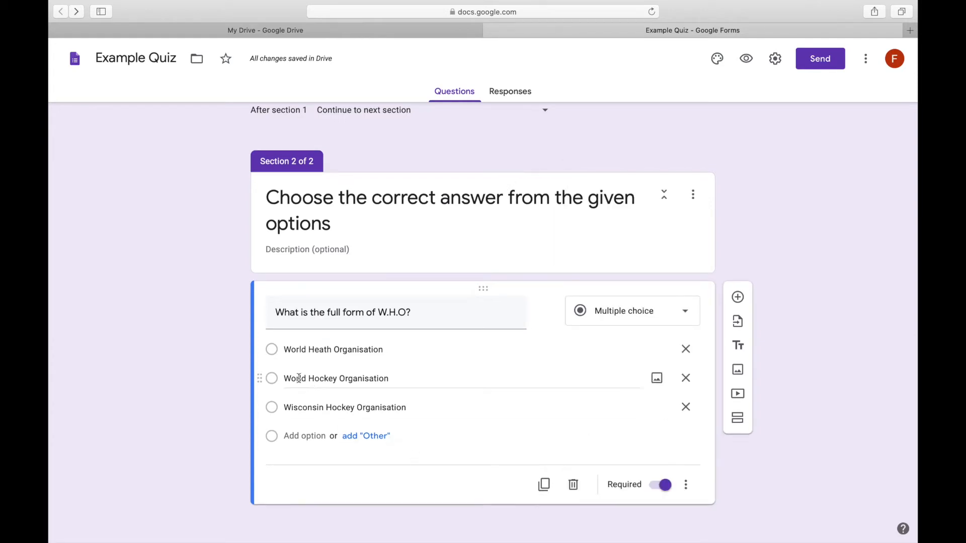
- Turn on "Make this a quiz" in the form's settings and save them
scroll(277, 396, up, 1)
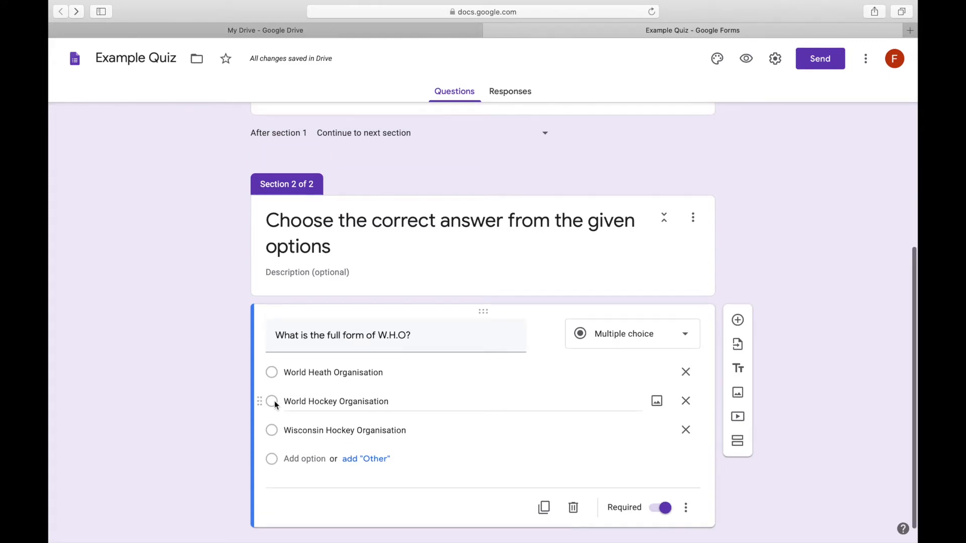
click(776, 60)
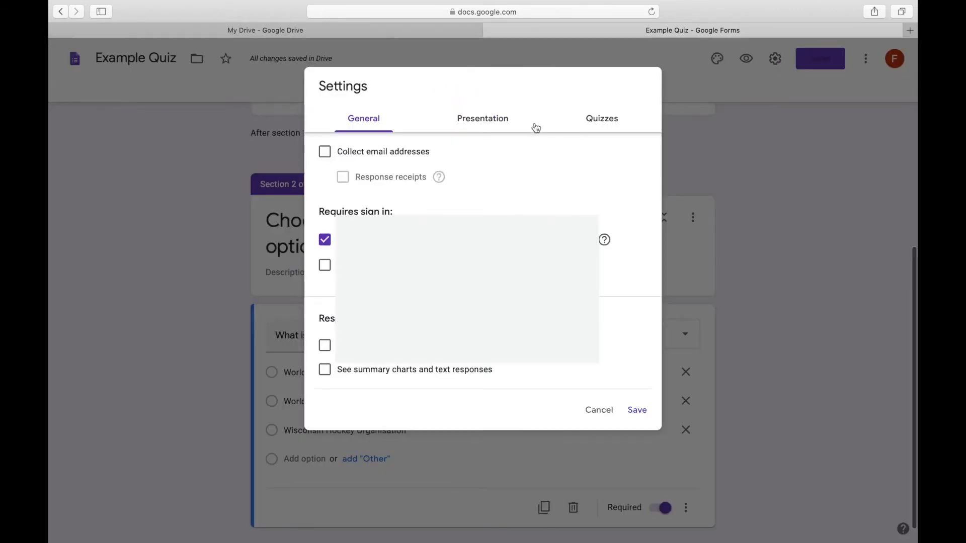
click(600, 119)
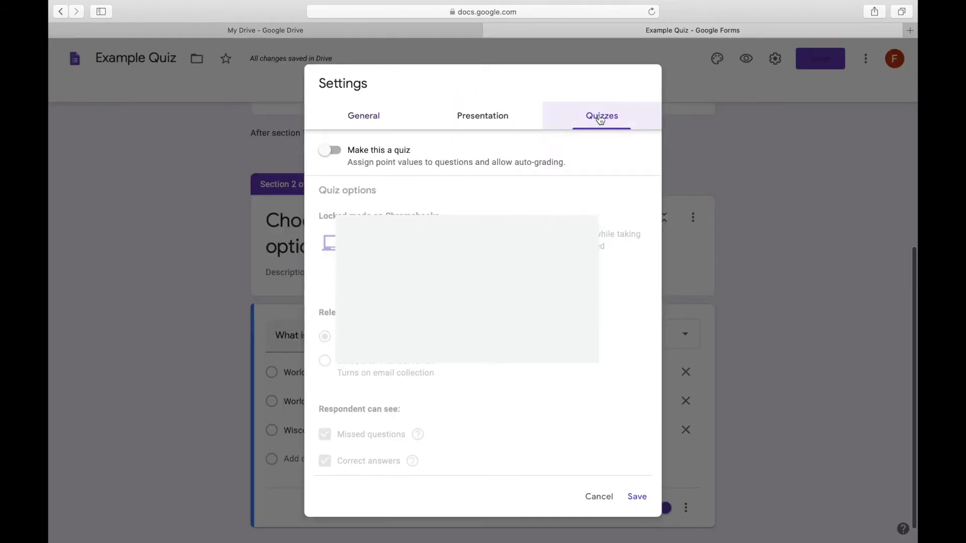
click(333, 151)
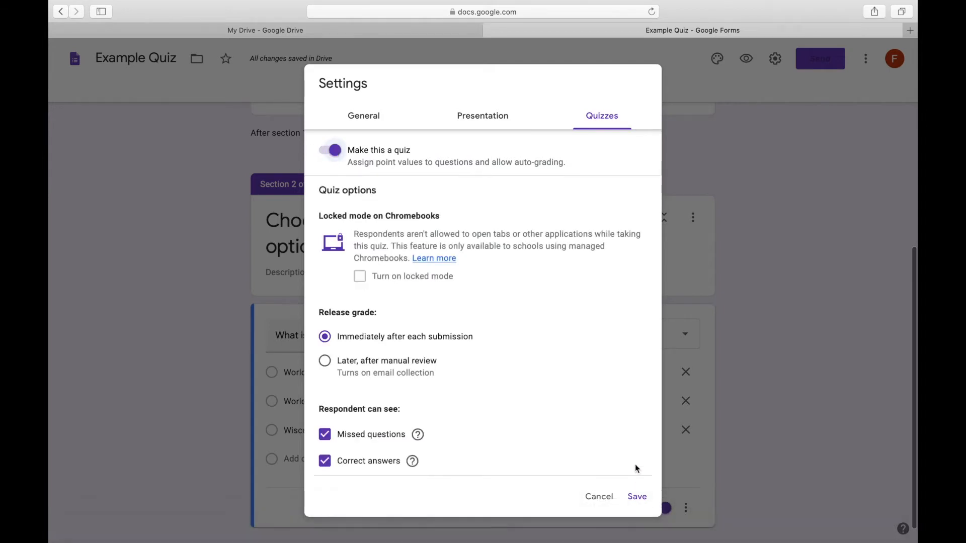
click(636, 498)
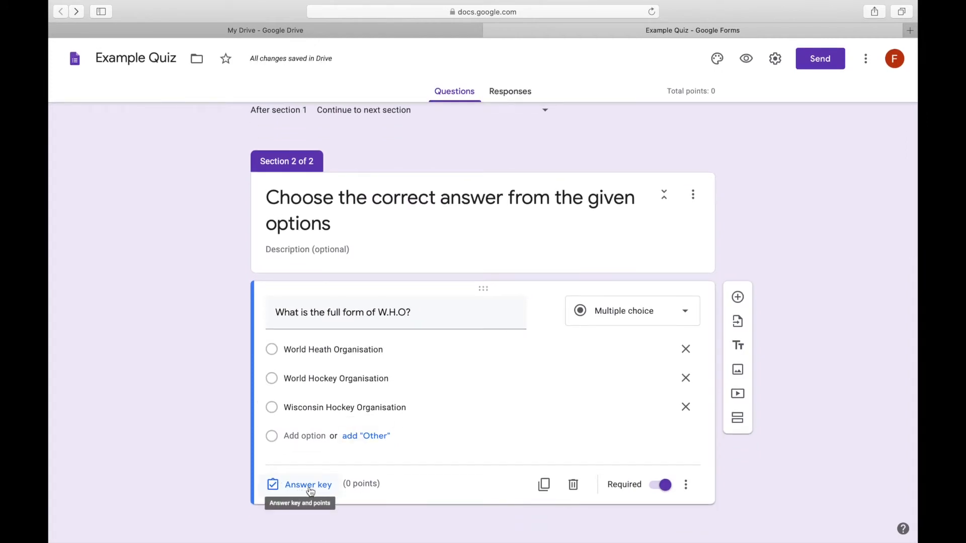
- Set the W.H.O question's answer key to World Heath Organisation, worth 5 points
click(306, 486)
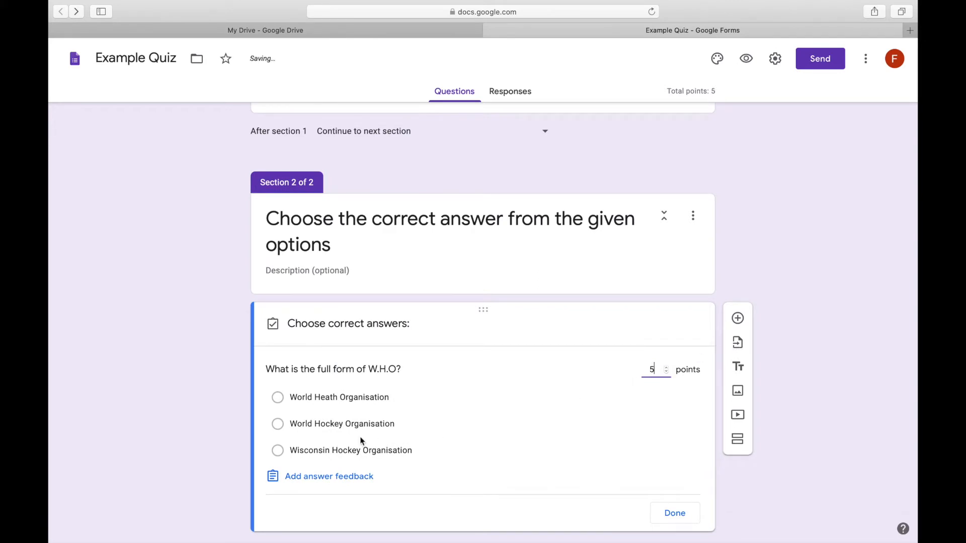
click(278, 398)
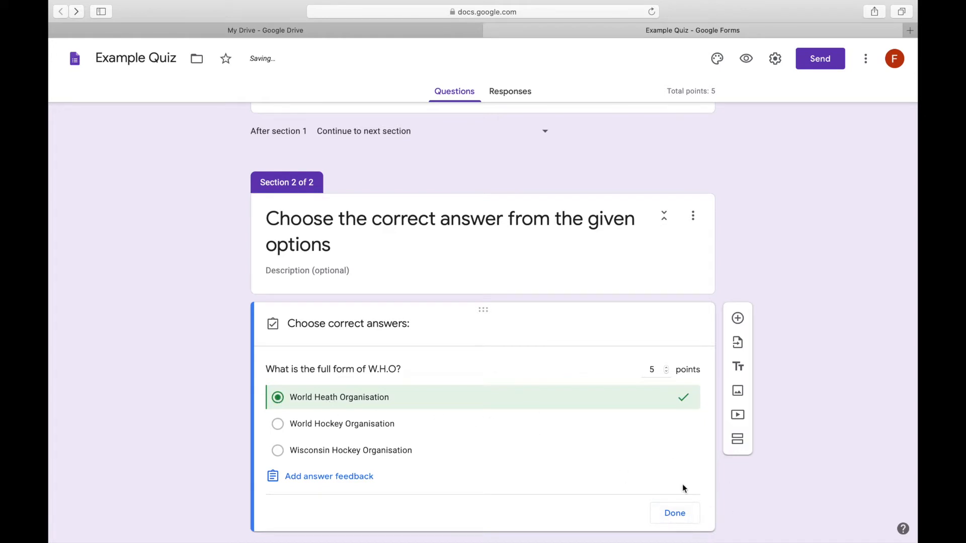
click(695, 514)
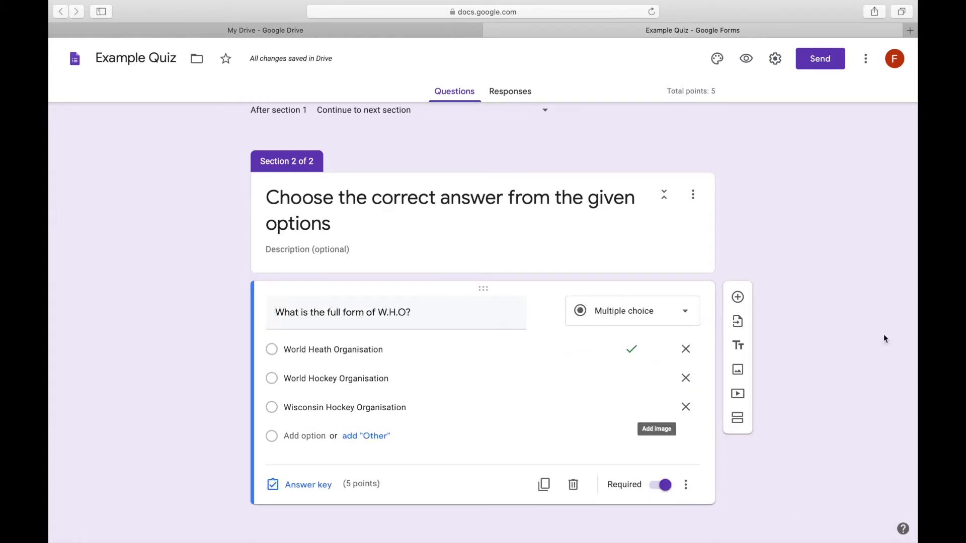
- Duplicate the W.H.O question and change the copy to "Select the Apple product." with options Note3, Huawei and iPad
click(543, 485)
text(Select the Appl)
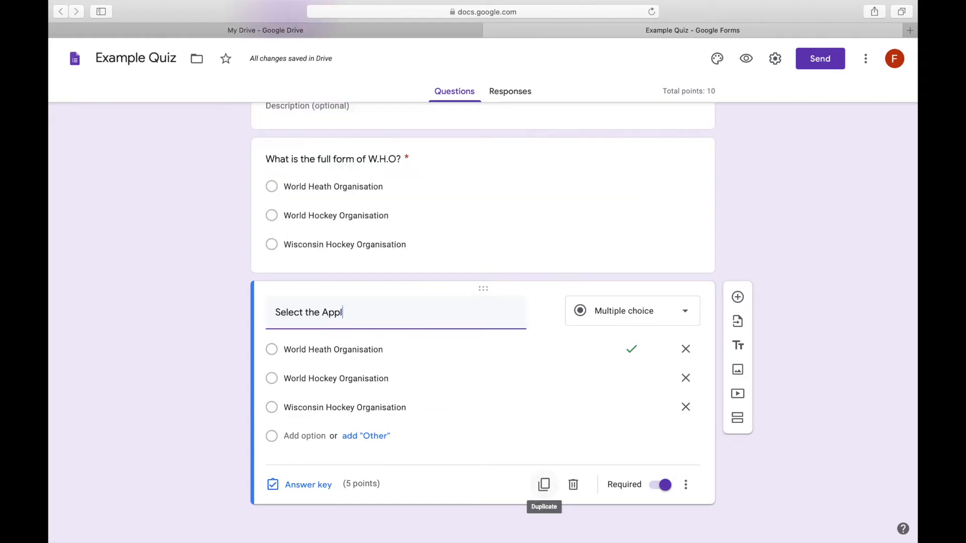
text(e product.)
key(Tab)
text(Note3)
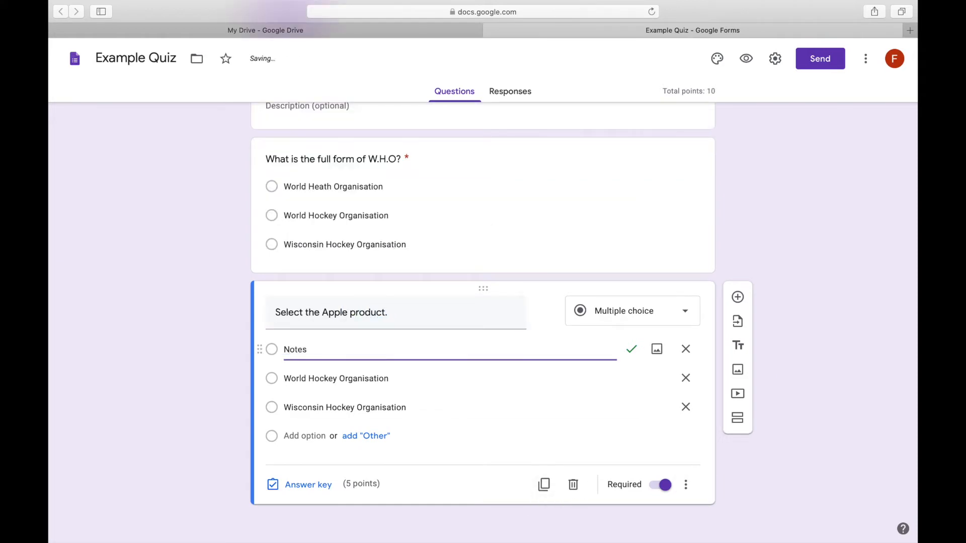
key(Tab)
text(Huawei)
key(Tab)
text(iPad)
- Change the correct answer of the Apple product question to iPad in its answer key
click(302, 485)
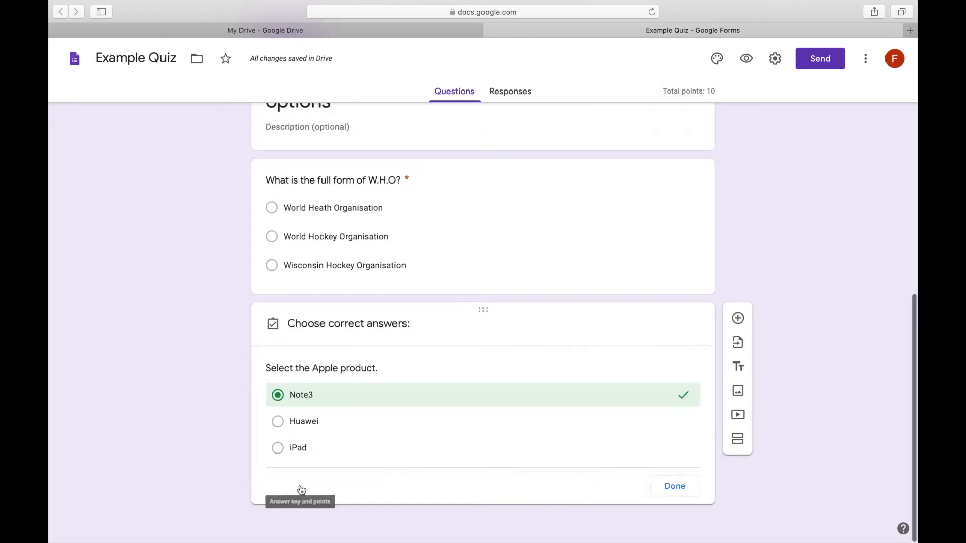
click(278, 398)
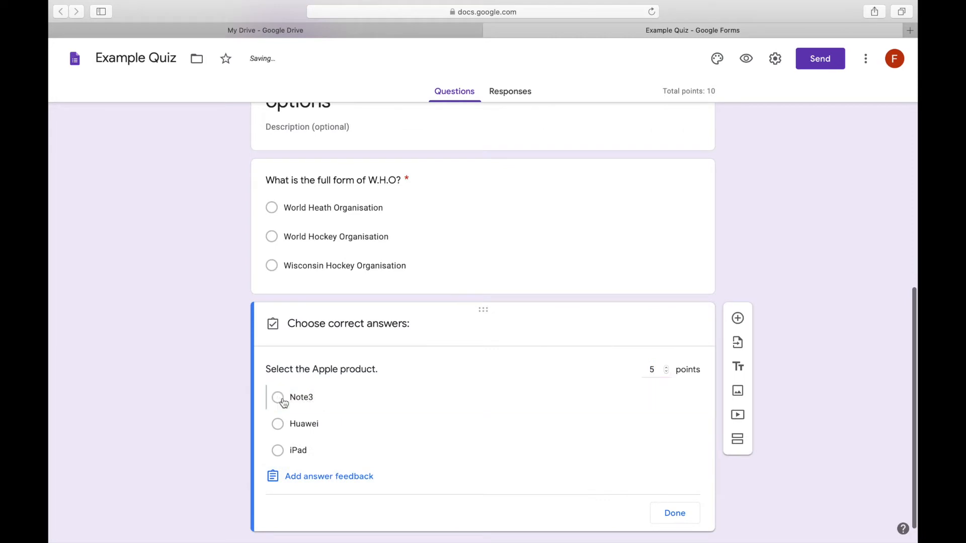
click(280, 456)
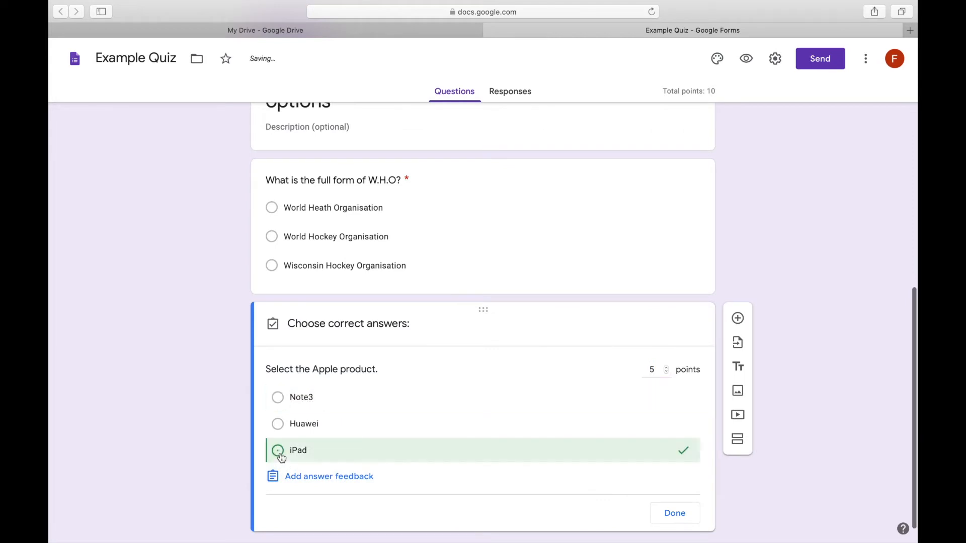
click(673, 513)
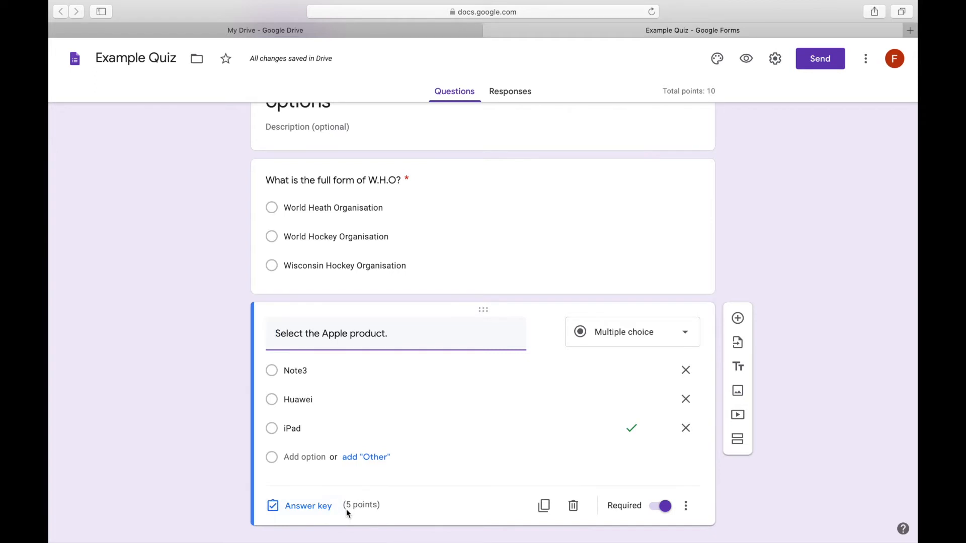
- Add a third section after the Apple product question and title it "True or False"
scroll(338, 493, down, 1)
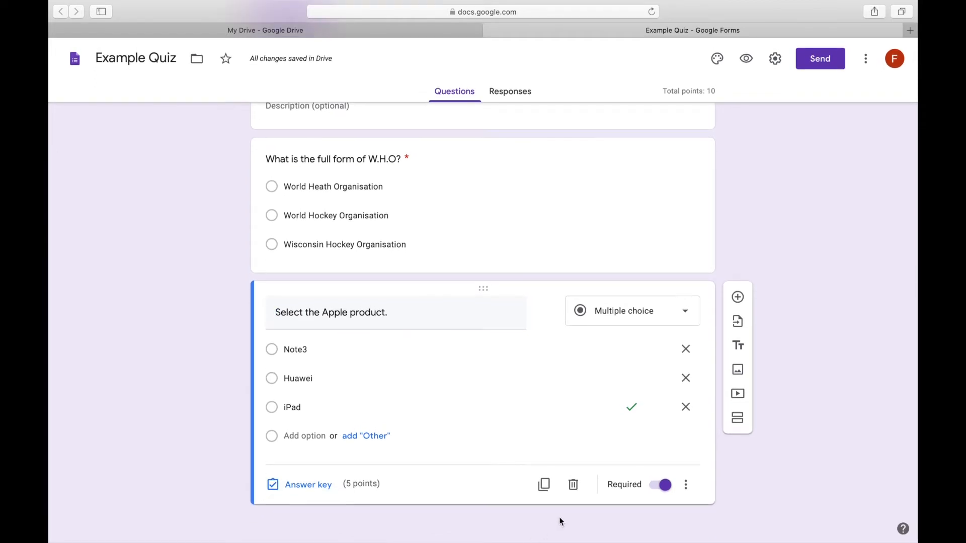
click(738, 419)
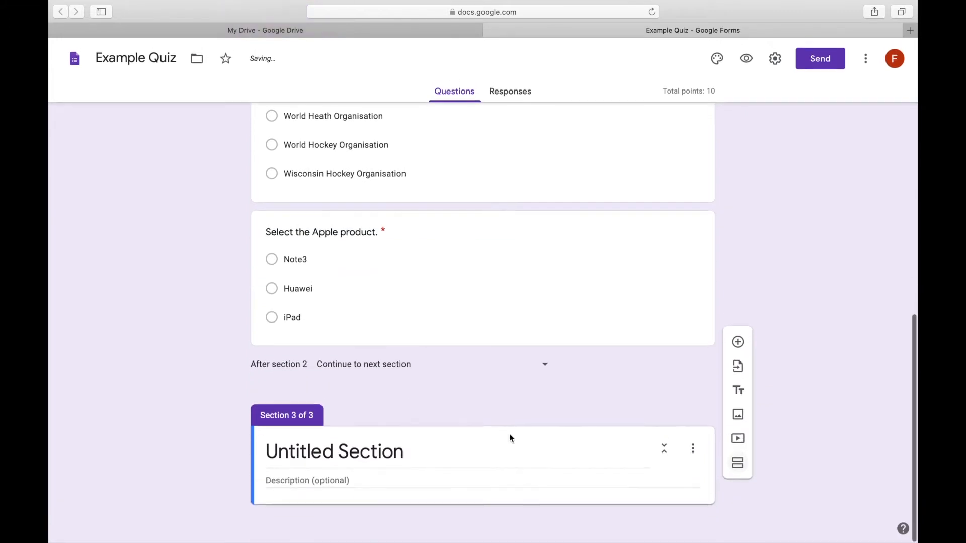
click(402, 454)
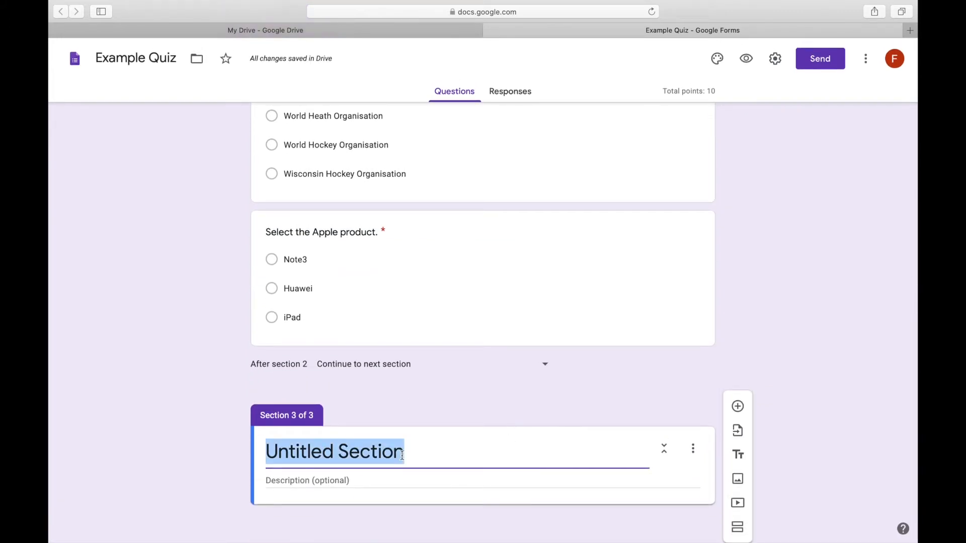
text(True or False)
- Add the multiple-choice question "New York is in U.S.A." with options True and False to the True or False section
click(737, 410)
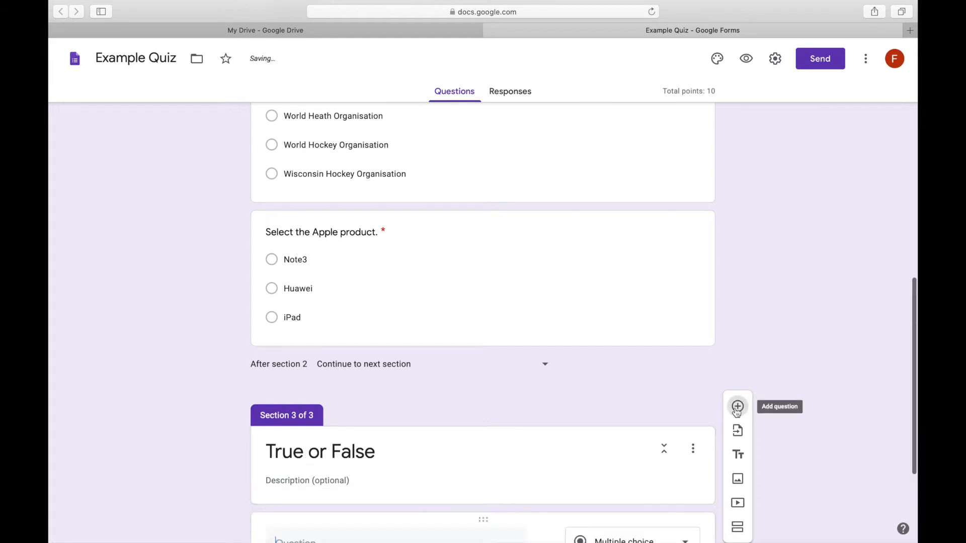
text(New York is in U.S.A.)
click(300, 428)
text(True)
click(295, 475)
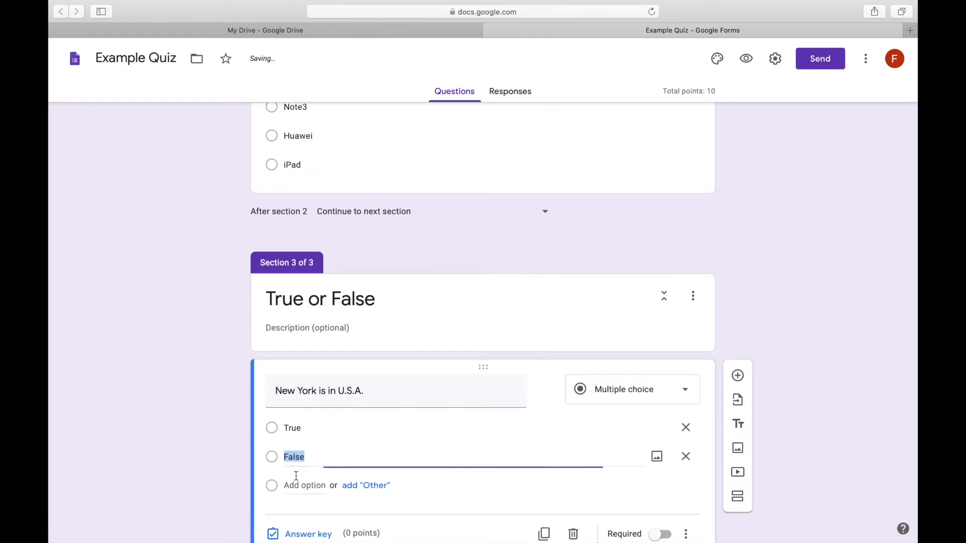
click(425, 391)
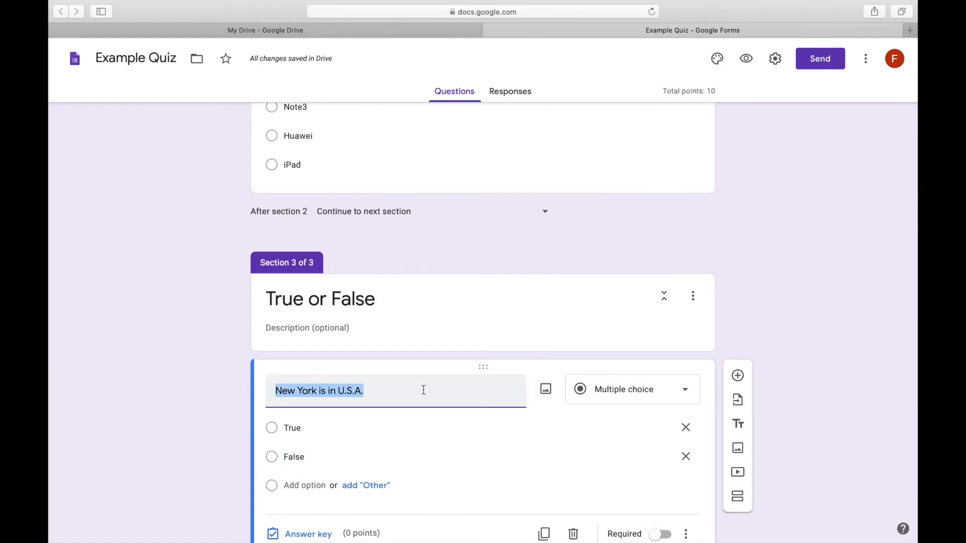
click(335, 429)
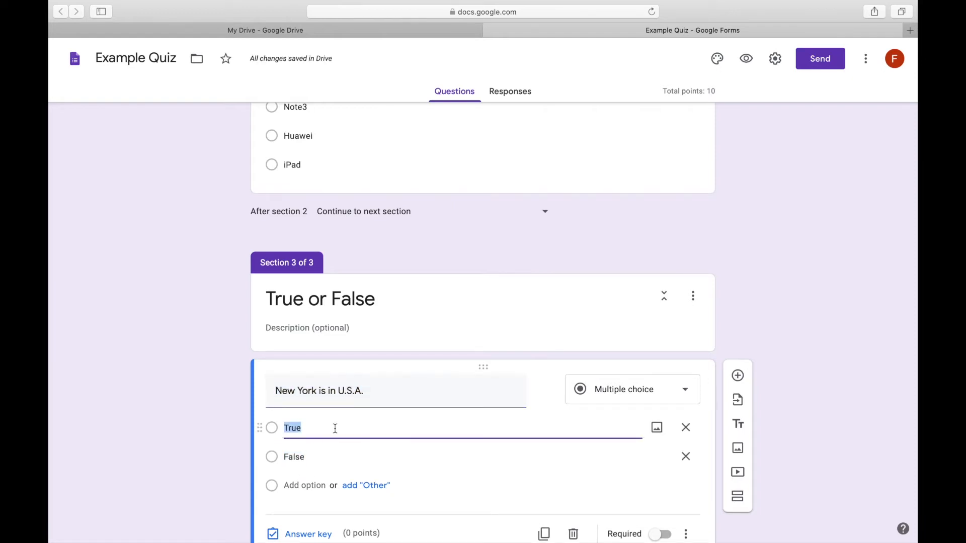
click(322, 456)
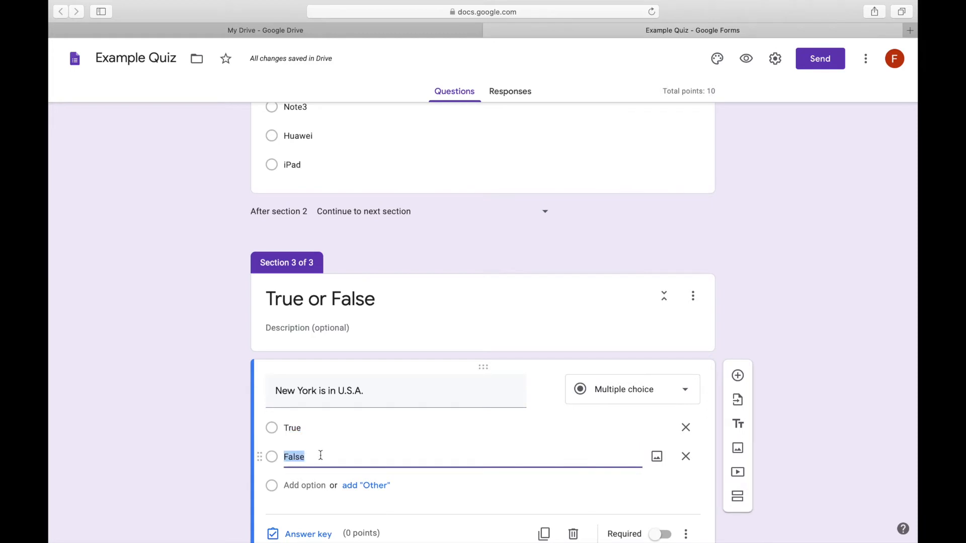
- Set the New York question's answer key to True, worth 5 points
scroll(347, 495, down, 2)
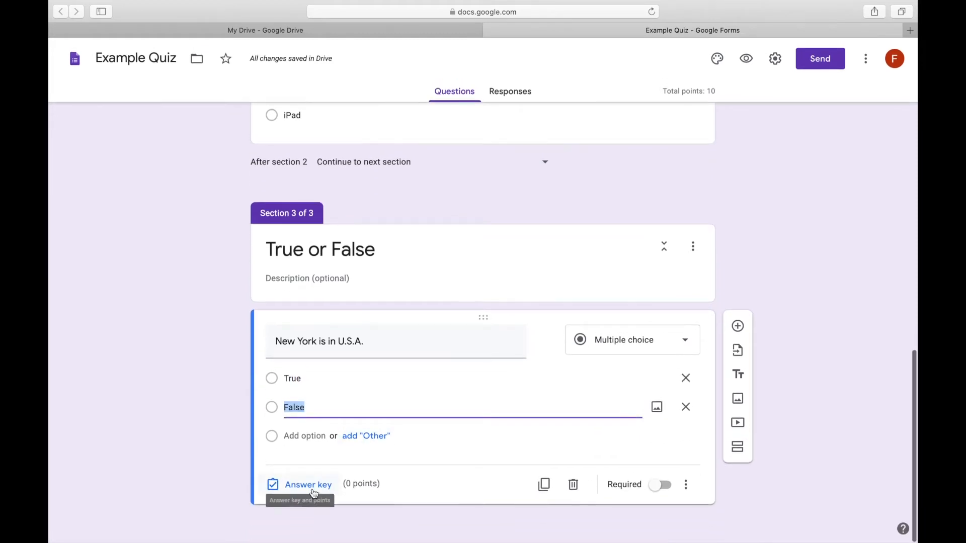
click(312, 486)
click(666, 394)
click(666, 394)
click(278, 424)
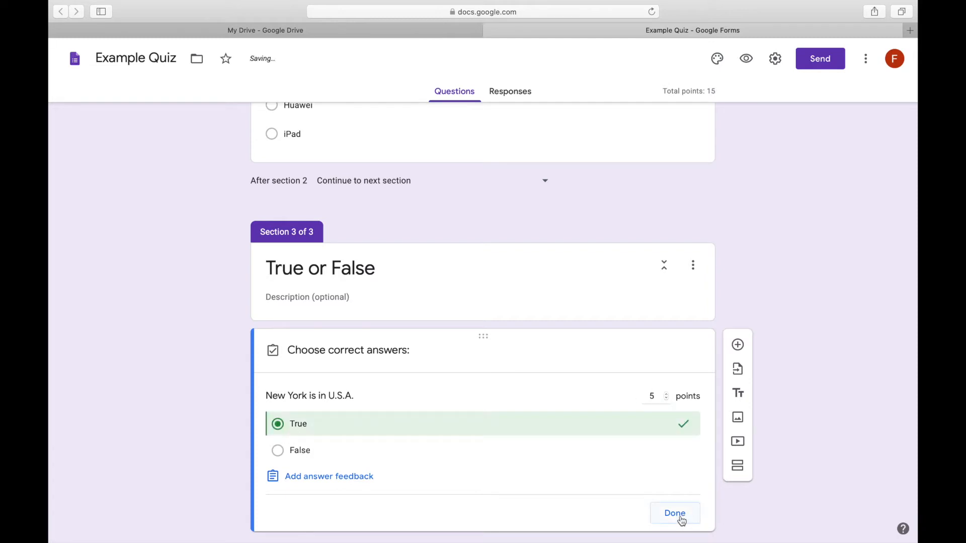
click(675, 514)
- Add the multiple-choice question "Delhi is the Capital of India." with options True and False below the New York question
scroll(558, 465, down, 1)
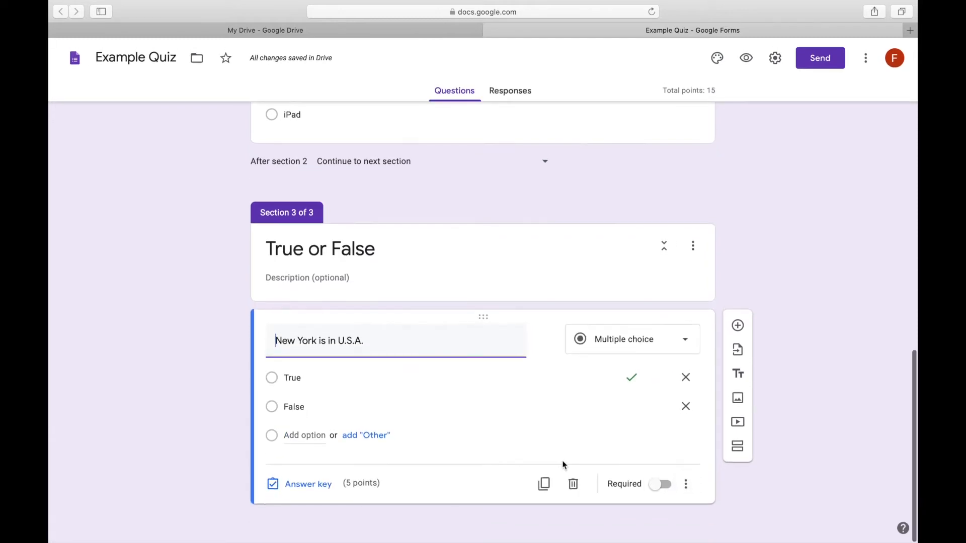
click(738, 327)
text(Delhi is the Capital of )
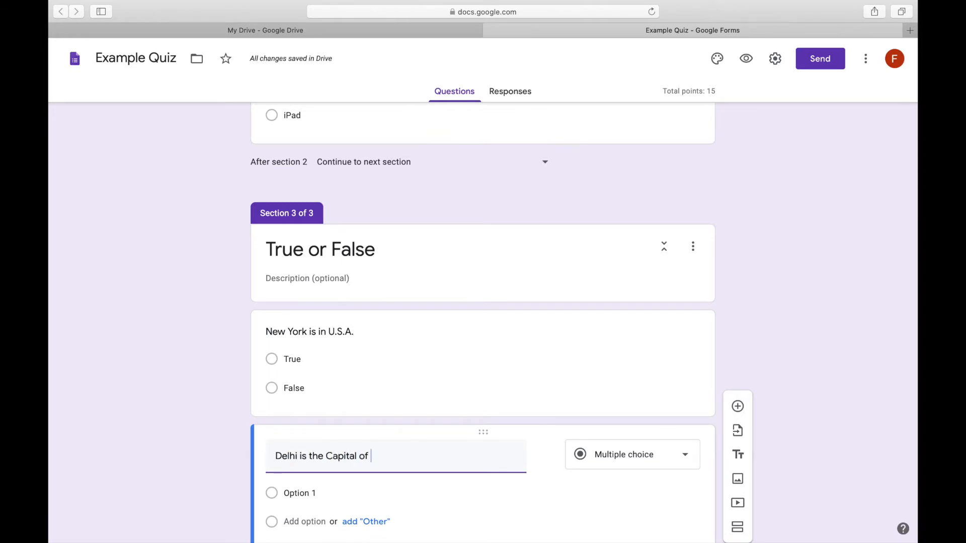
text(INDI)
key(BackSpace)
key(BackSpace)
key(BackSpace)
key(BackSpace)
text(India.)
key(Tab)
key(Tab)
key(Tab)
text(Tr)
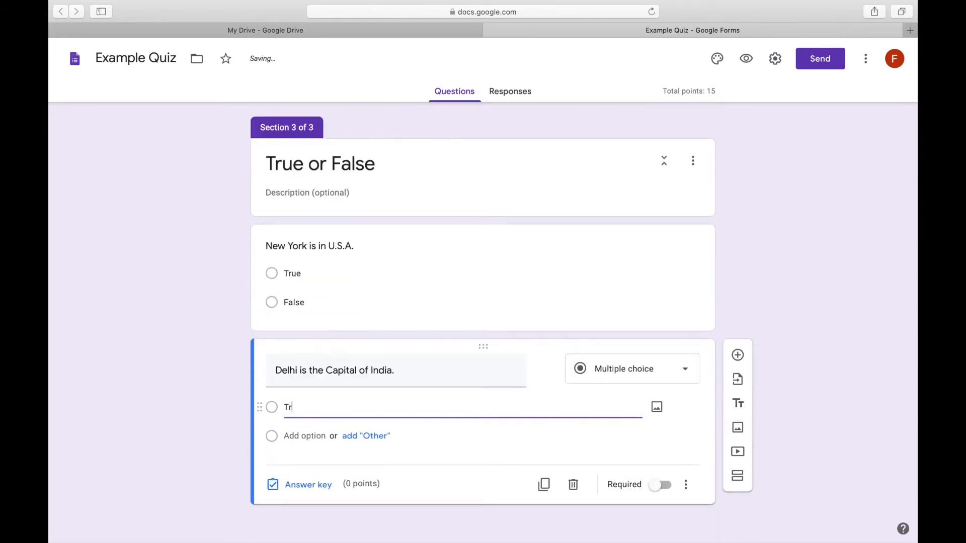
key(Return)
text(False)
- Set the Delhi question's answer key to True, worth 5 points
click(290, 518)
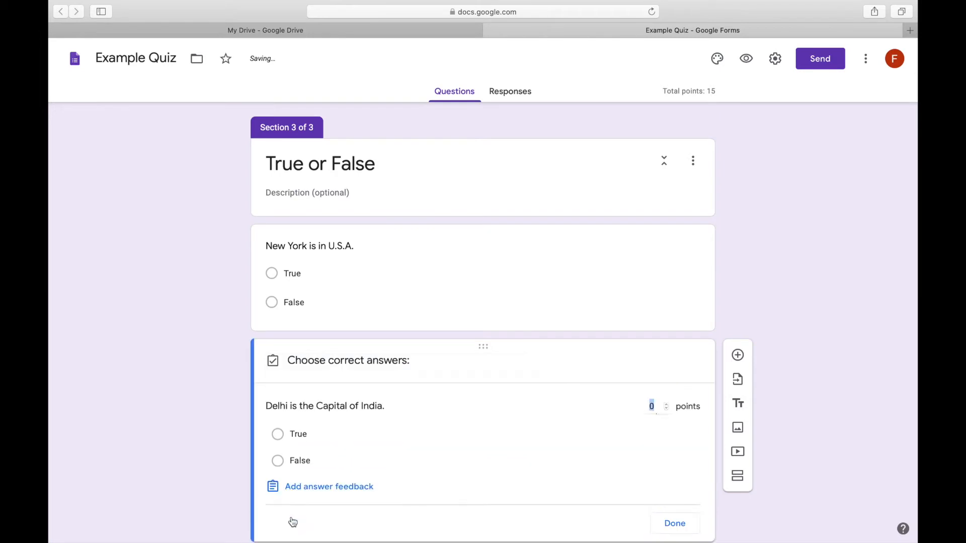
text(5)
click(278, 396)
click(675, 487)
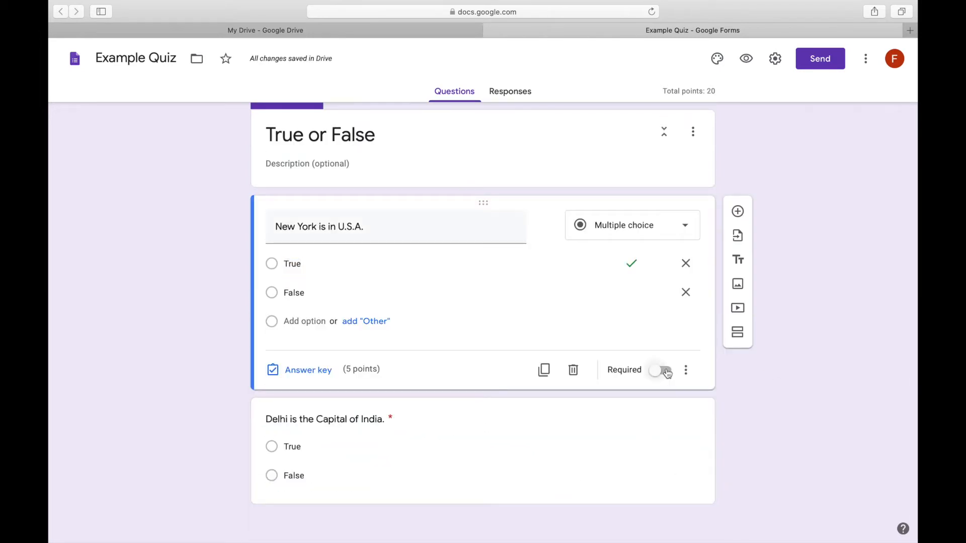
- Make the New York question required and place a new blank question below the Delhi question
click(663, 371)
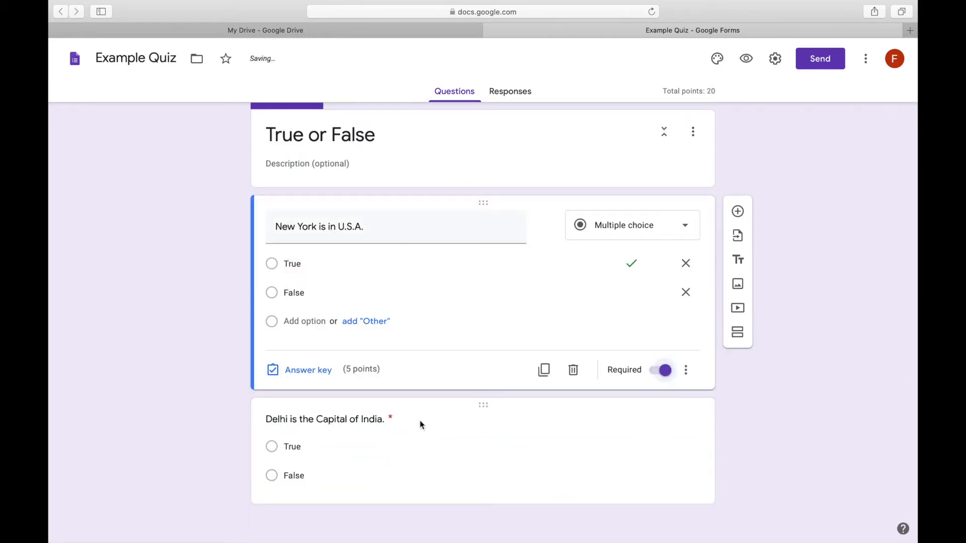
scroll(421, 425, down, 1)
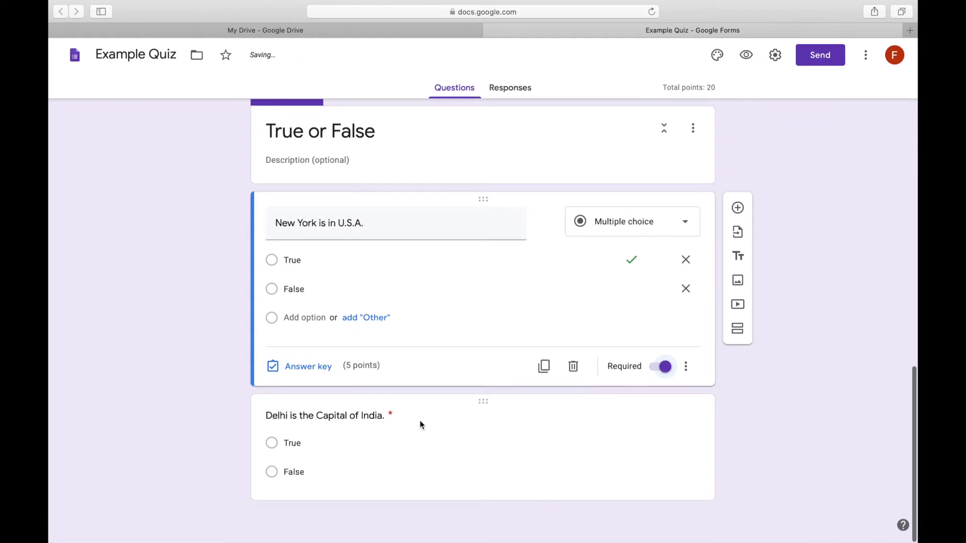
click(738, 212)
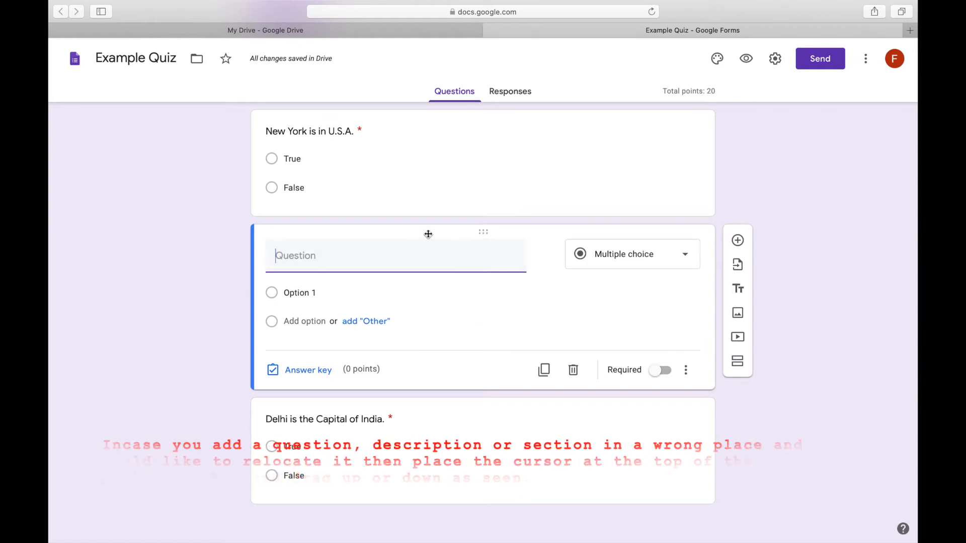
drag(427, 243, 431, 438)
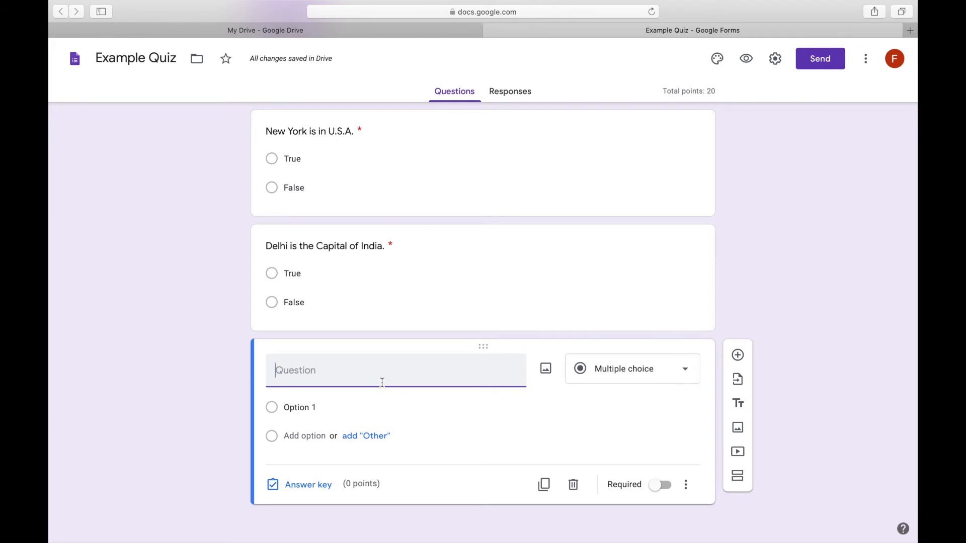
- Enter the question "London is in Sweden." with the options True and False
text(London is in sweden.)
click(300, 408)
text(True)
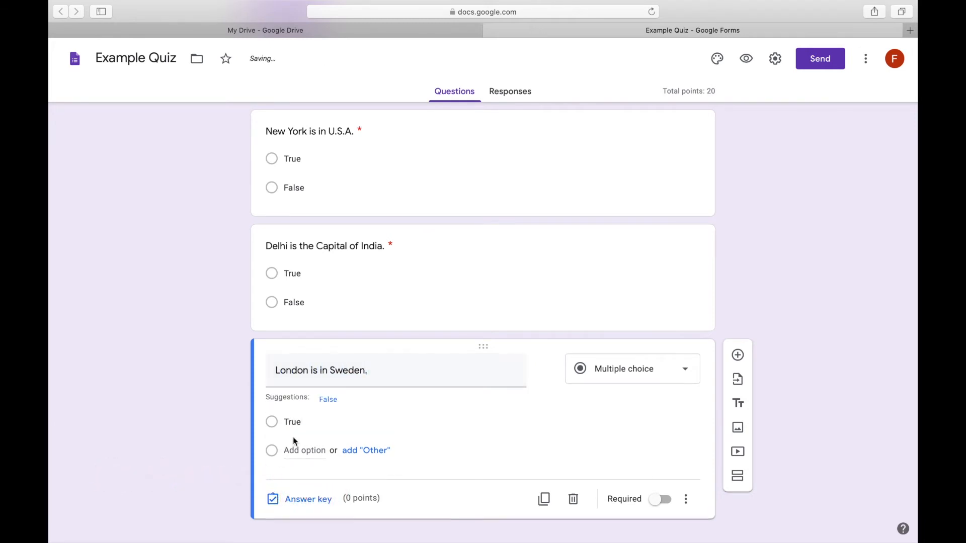
click(296, 448)
text(Fal)
- Set the London question's answer key to False, worth 5 points, and make the question required
click(284, 524)
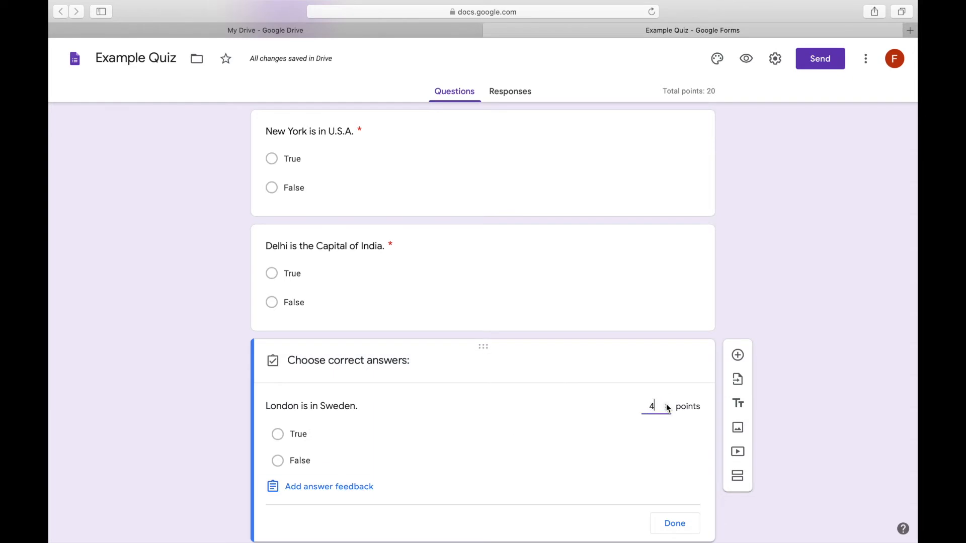
click(667, 407)
click(278, 461)
click(675, 523)
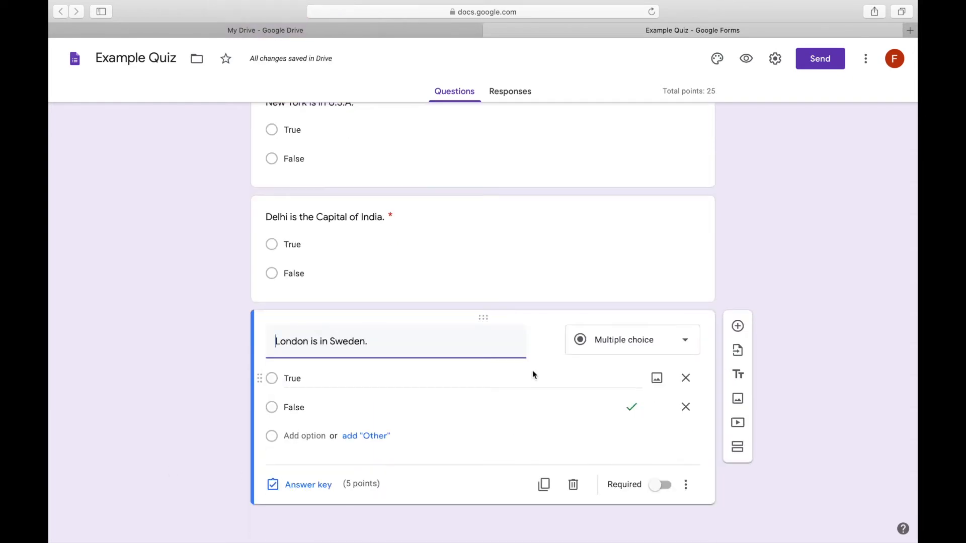
click(662, 486)
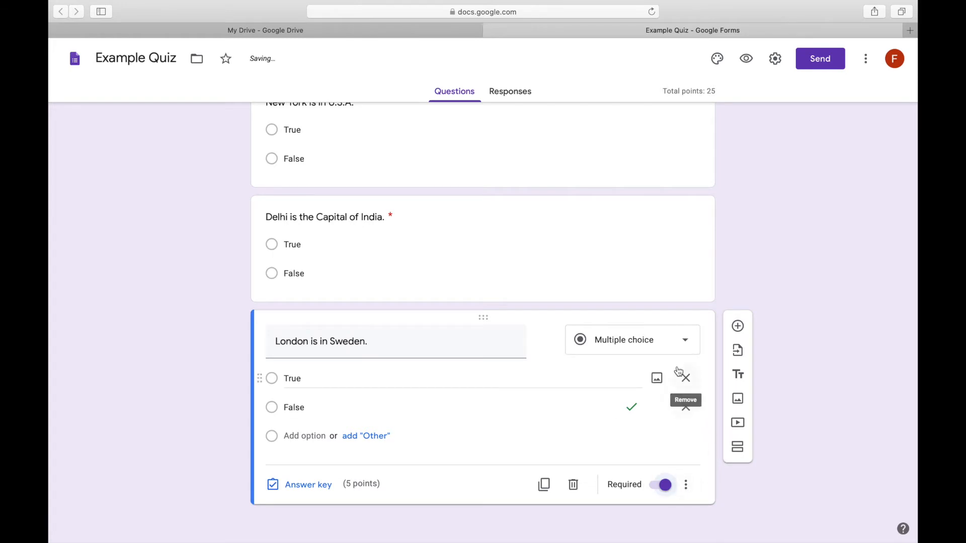
click(684, 340)
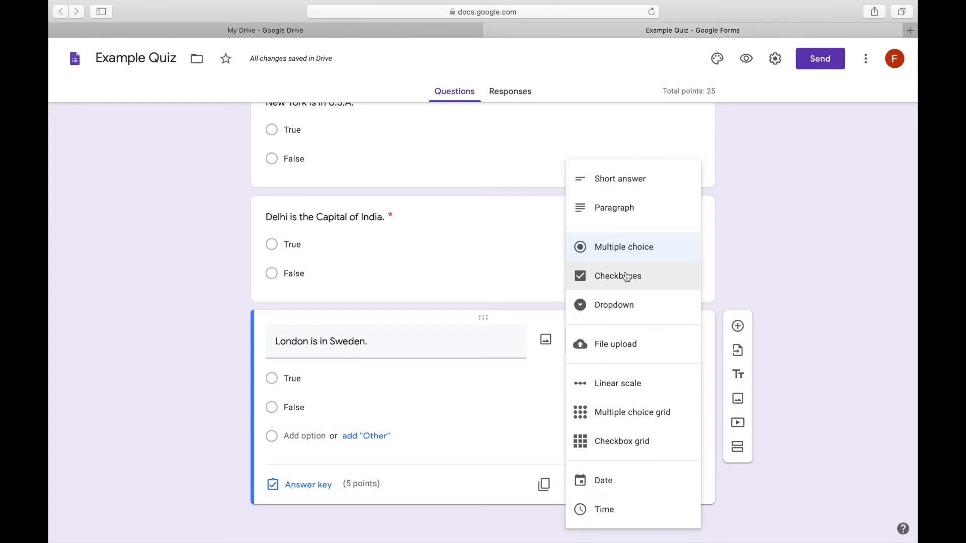
click(781, 273)
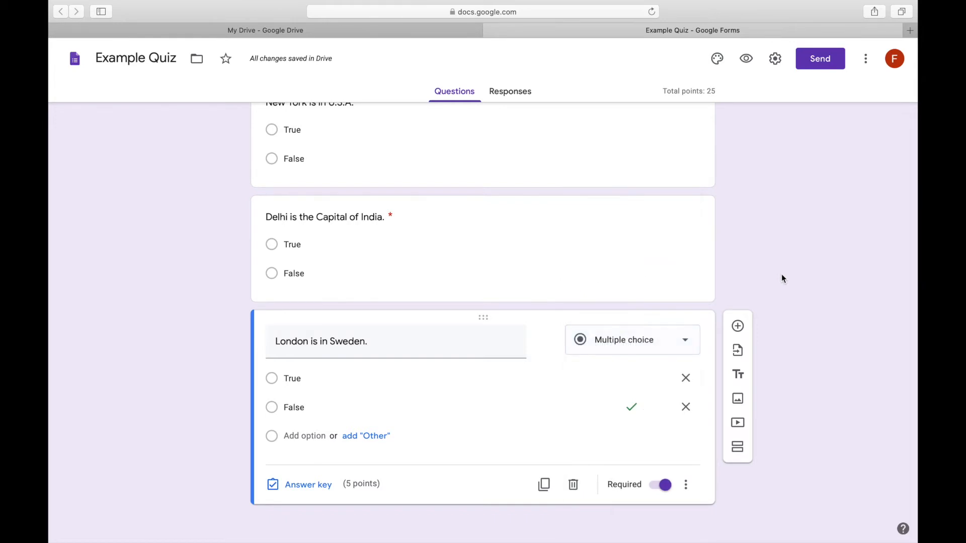
click(639, 343)
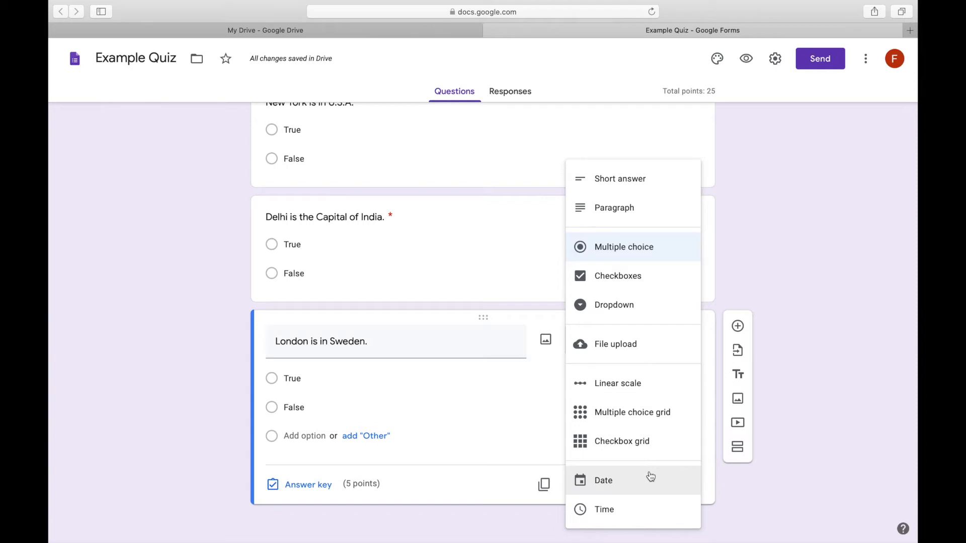
click(776, 350)
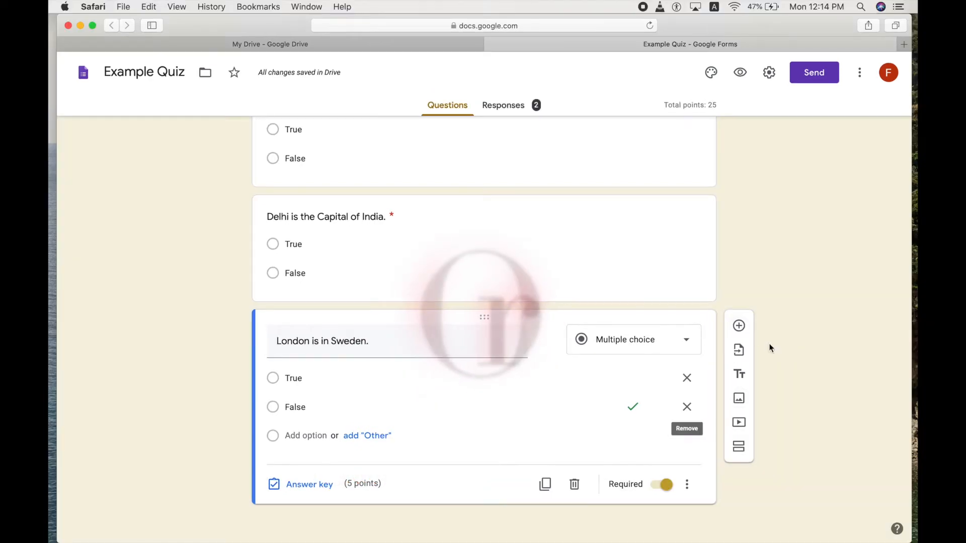
- Add a new question below the London question and upload the animal puzzle picture from the Desktop into it
click(738, 326)
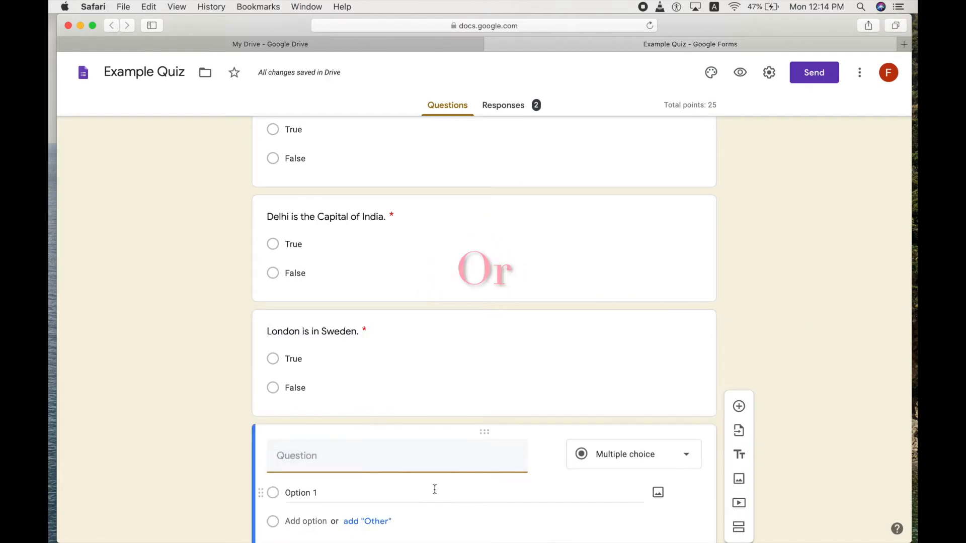
mouse_move(391, 456)
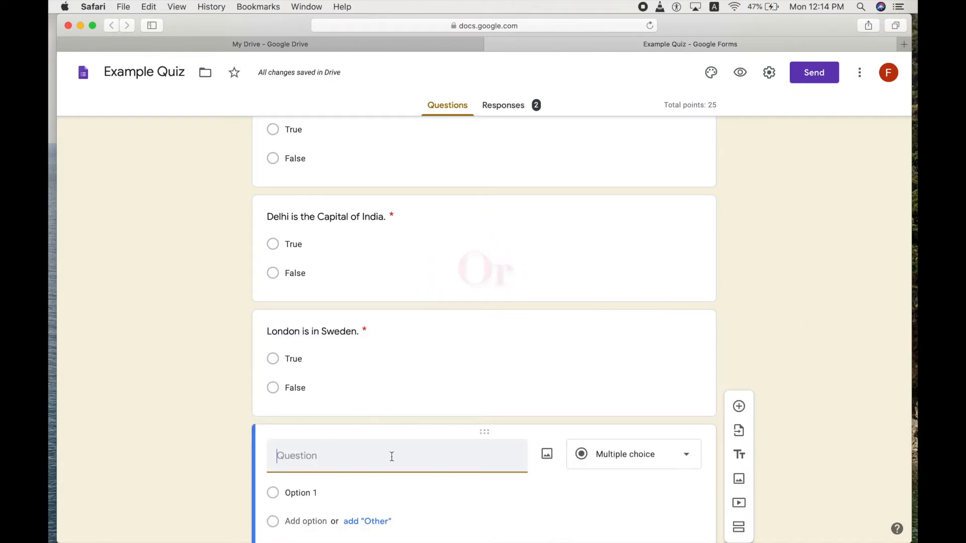
click(548, 456)
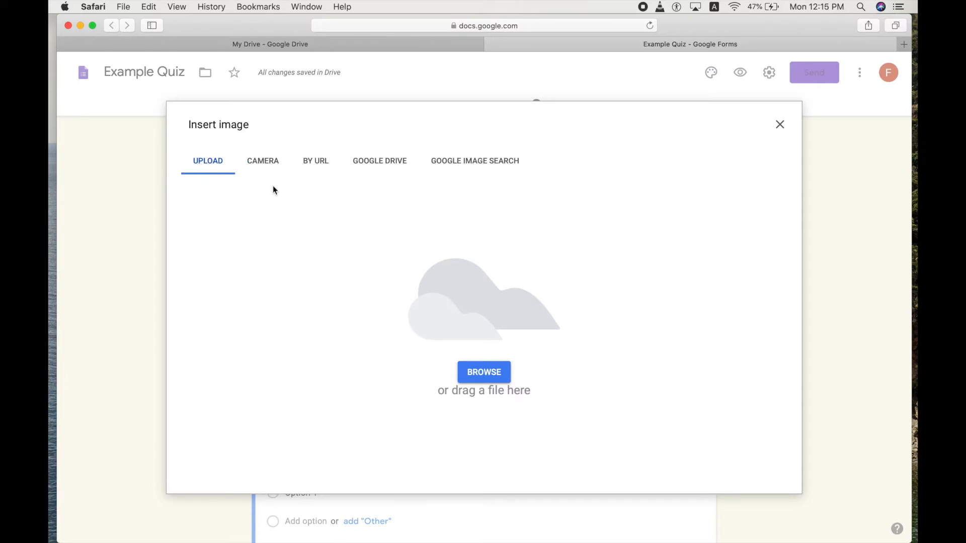
click(472, 370)
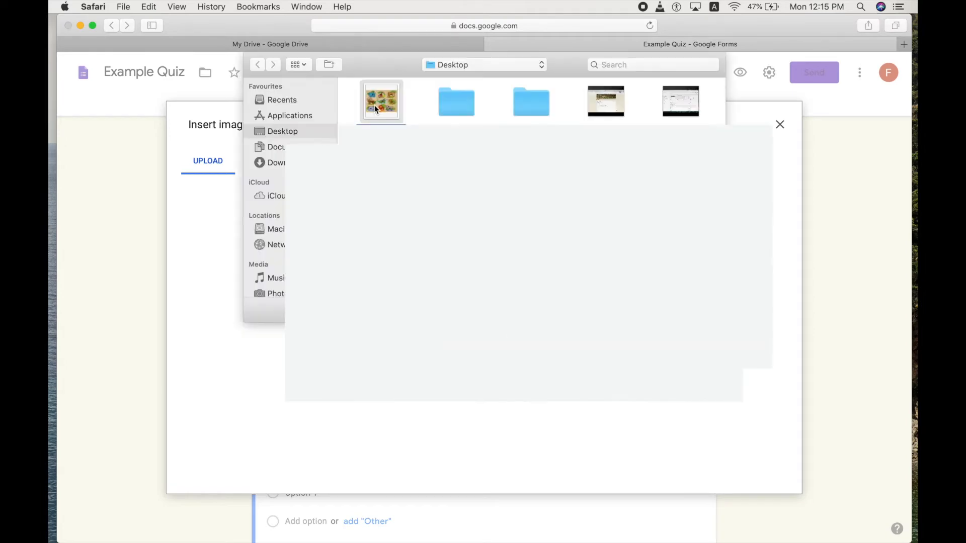
double_click(374, 105)
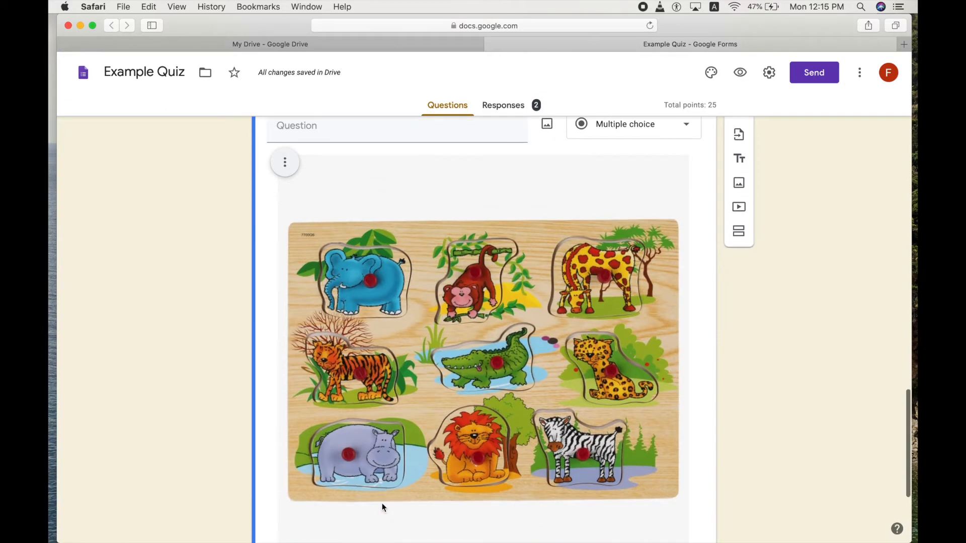
- Enter "What is the colour of the elephant in this picture?" as the picture question's text
scroll(382, 503, up, 5)
click(323, 266)
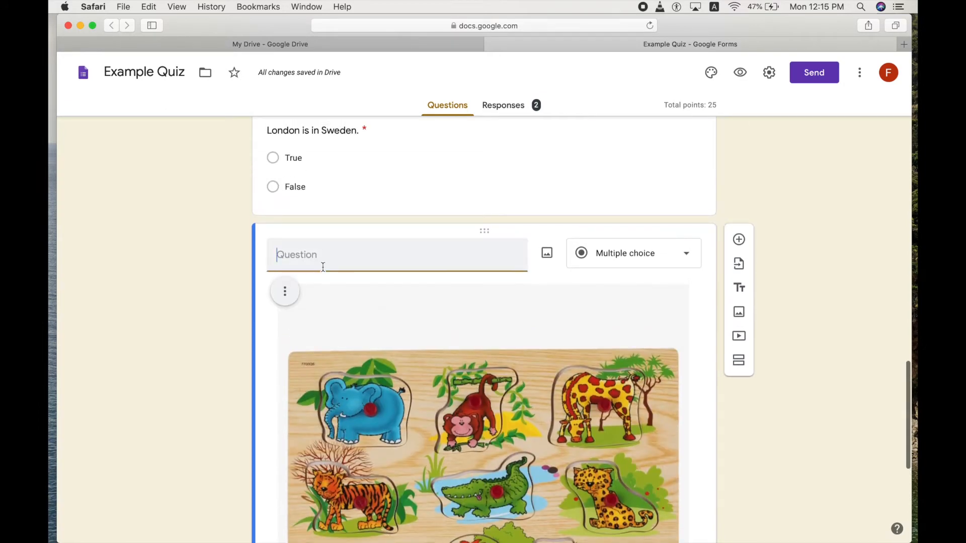
text(What)
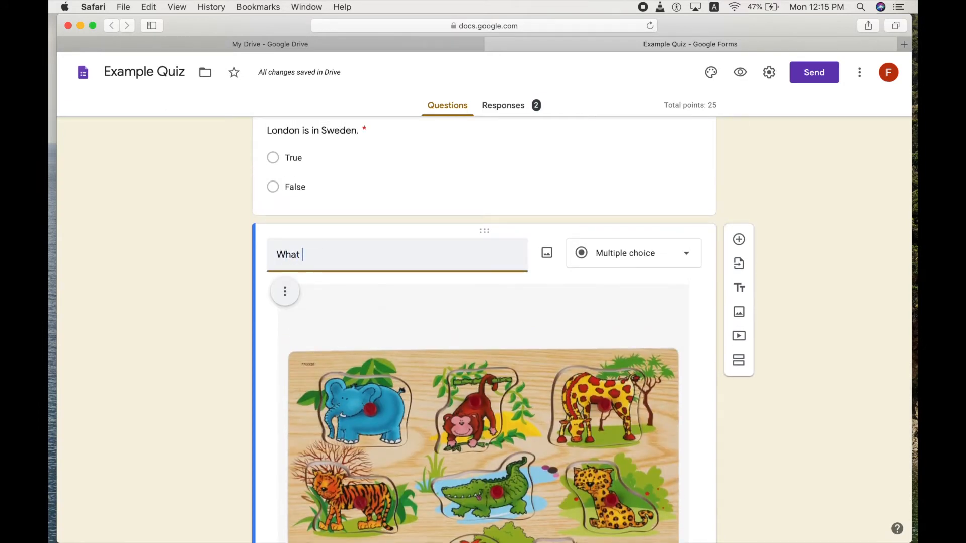
text( is the colour of the elephant in this picture?)
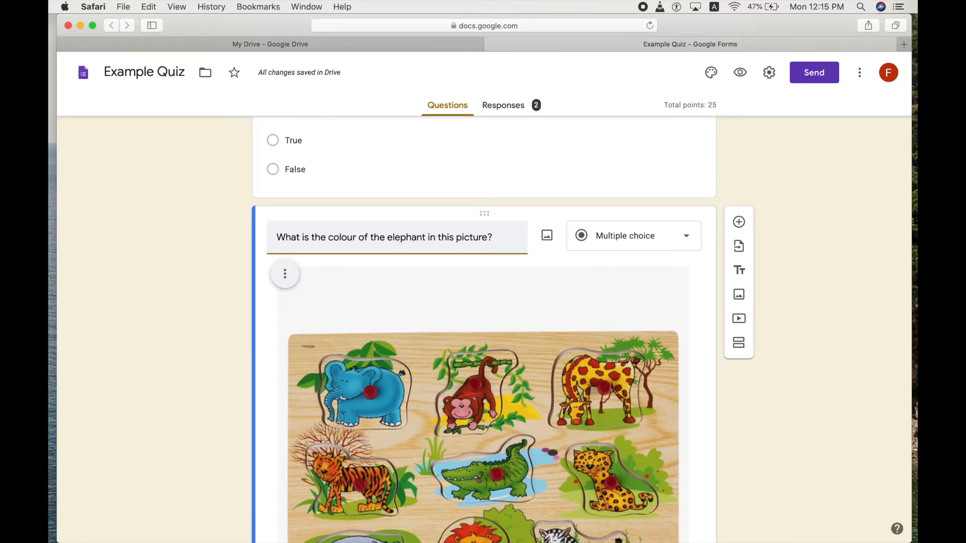
- Give the elephant question the answer options Blue, Green and Yellow
scroll(489, 310, down, 6)
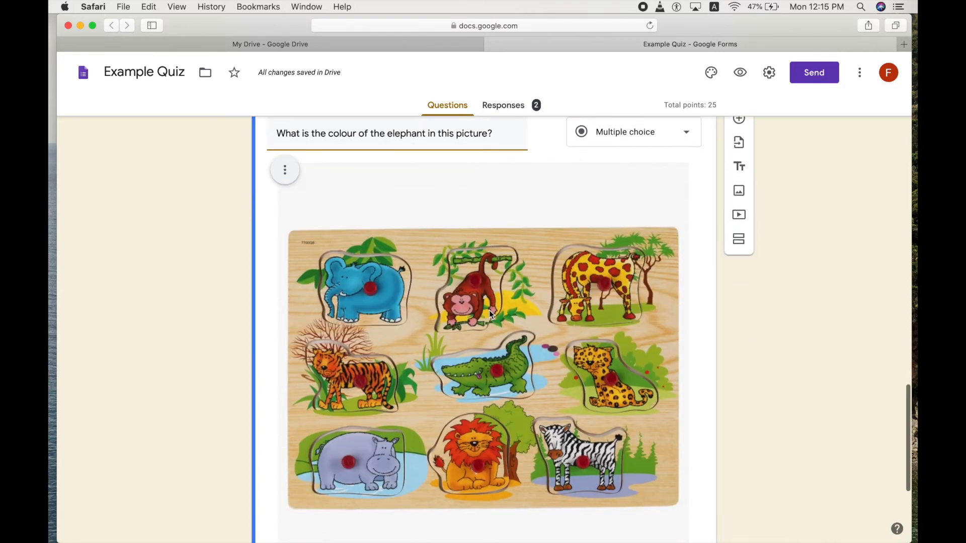
click(356, 407)
key(BackSpace)
key(BackSpace)
key(BackSpace)
key(BackSpace)
key(BackSpace)
key(BackSpace)
key(BackSpace)
key(BackSpace)
text(Blue)
click(302, 435)
text(Green)
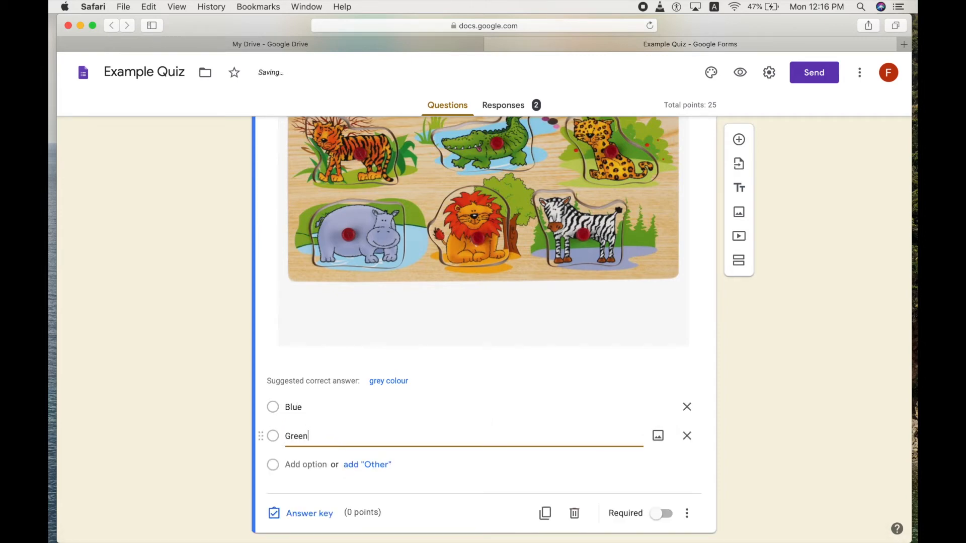
key(Return)
text(Yellow)
scroll(401, 403, down, 2)
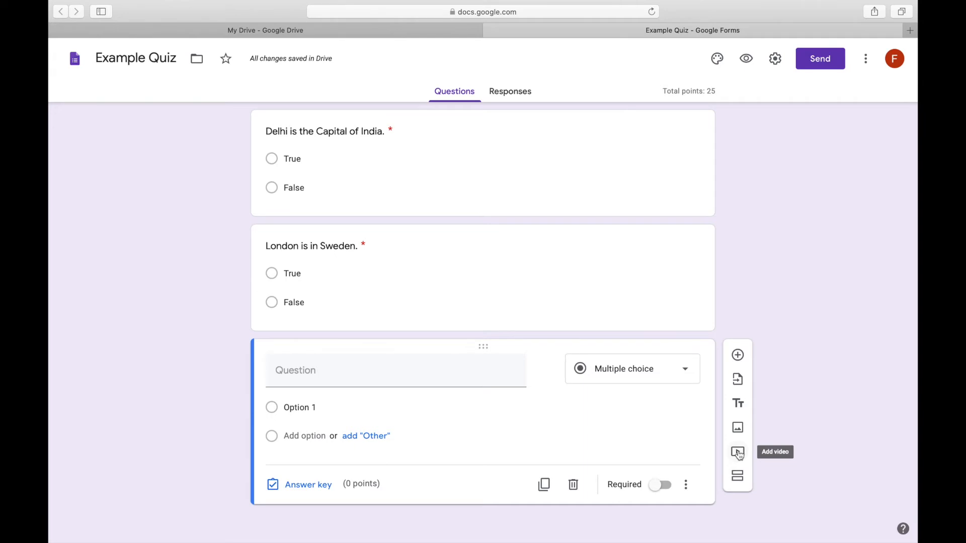
- Insert the YouTube video "Screenshot of full webpage in Safari on iPad" below the blank question, using the web address from its open page
click(738, 453)
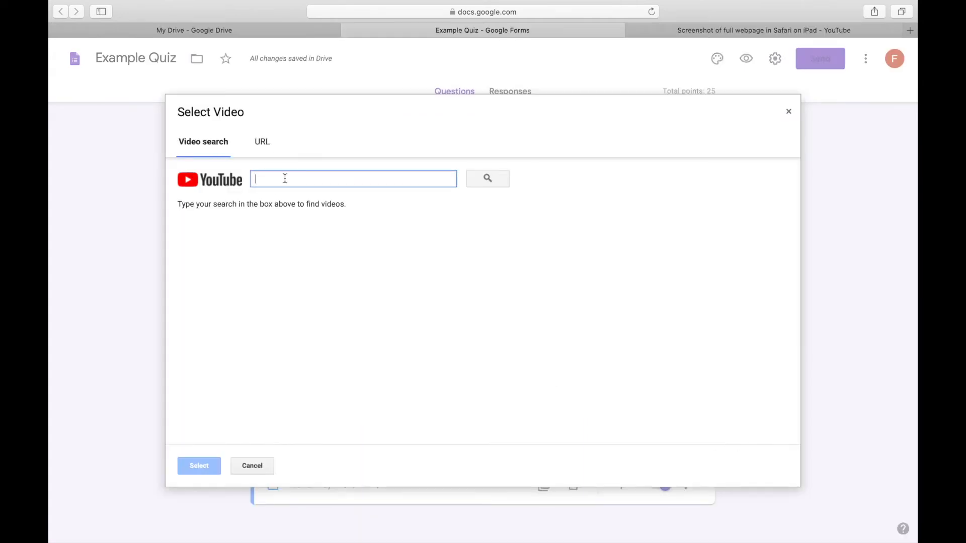
click(262, 142)
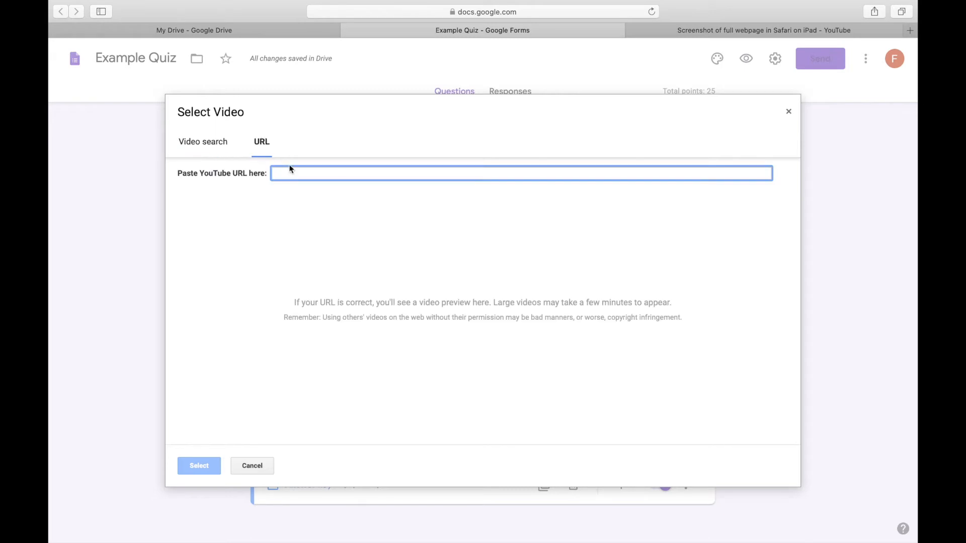
click(724, 30)
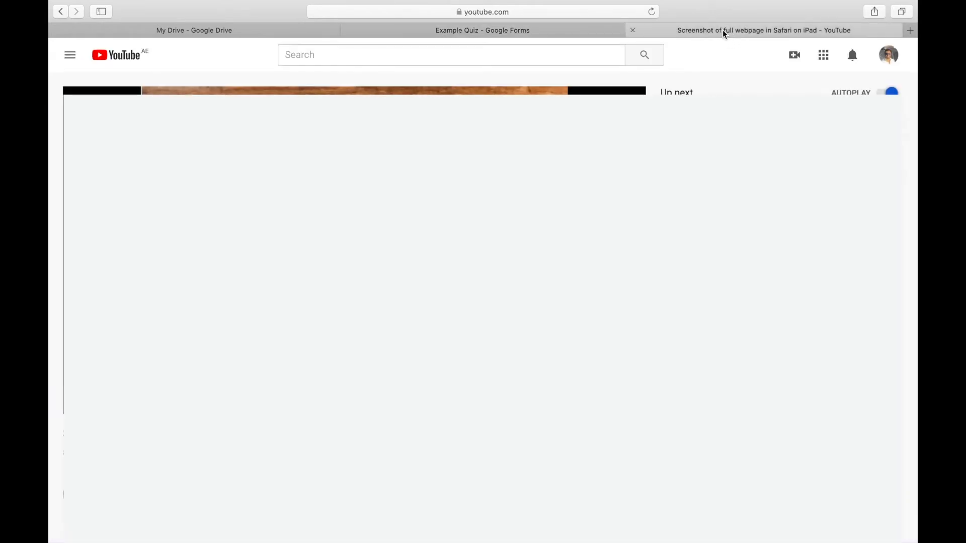
click(455, 11)
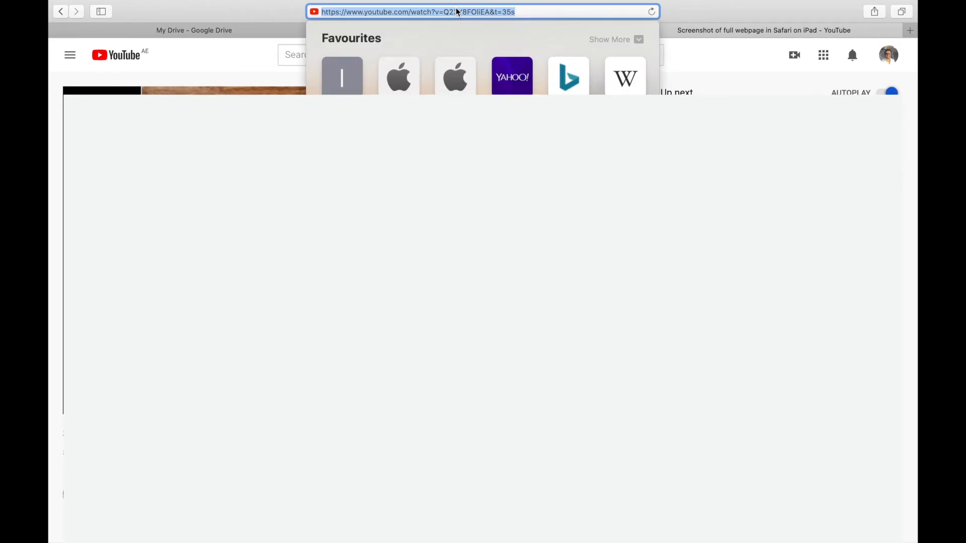
click(172, 19)
click(509, 33)
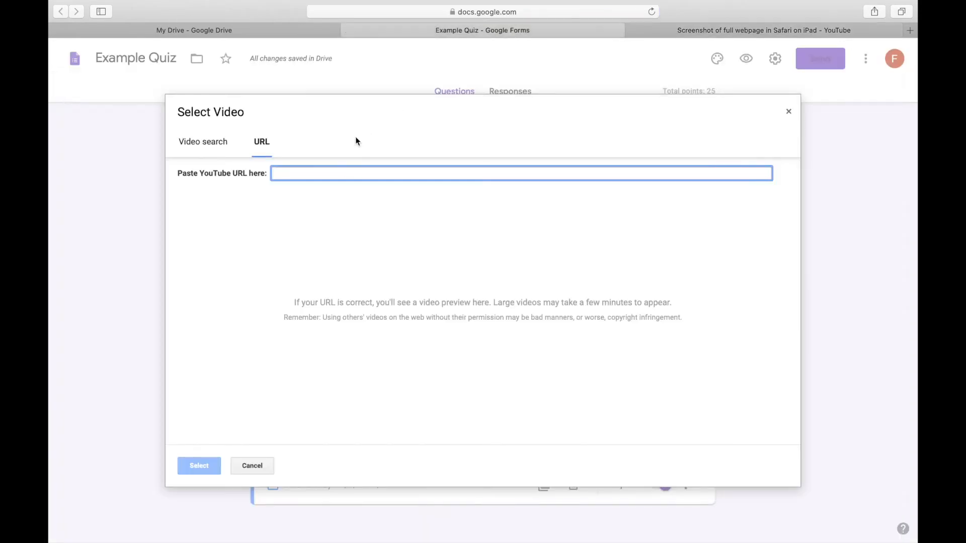
text(https://www.youtube.com/watch?v=Q23Y8FOliEA&t=35s)
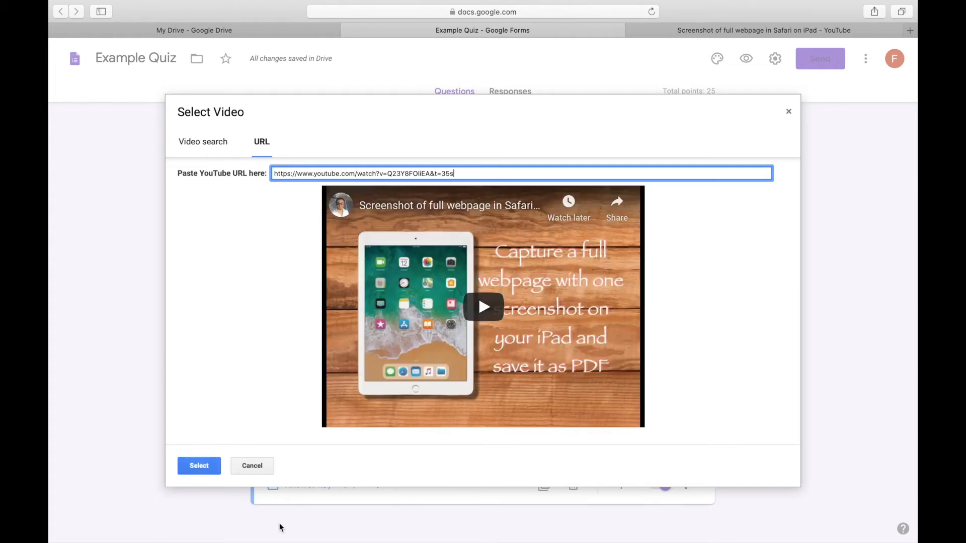
click(197, 465)
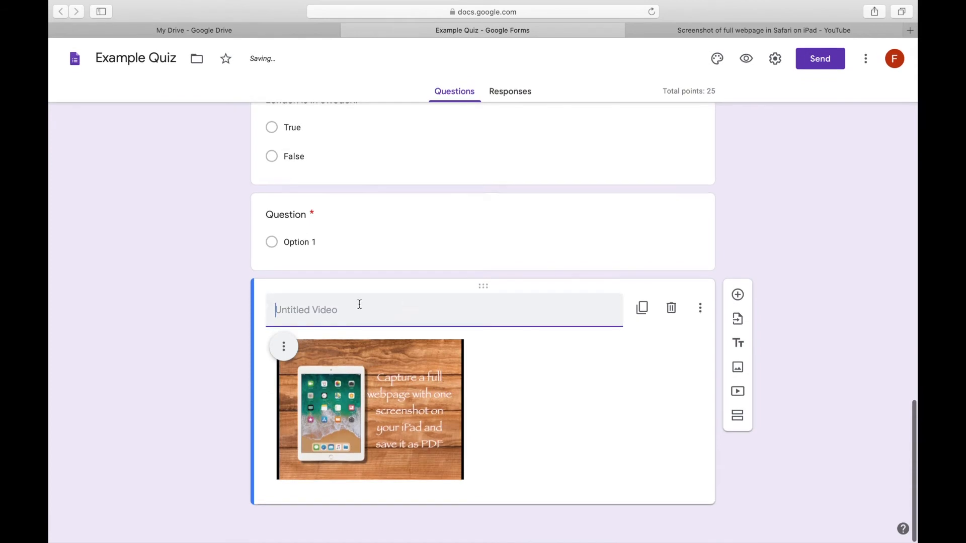
- Center-align the inserted video within its item
click(285, 347)
click(236, 352)
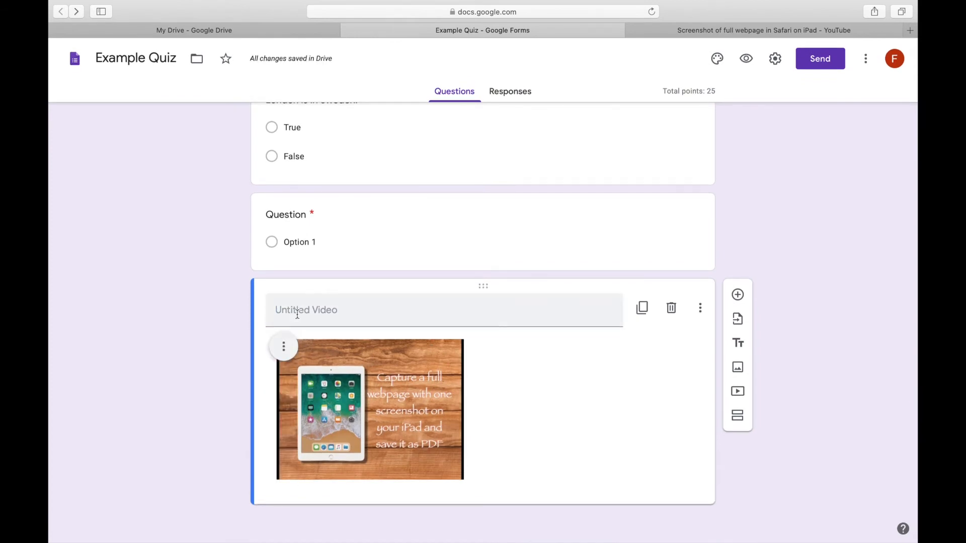
click(284, 351)
click(236, 380)
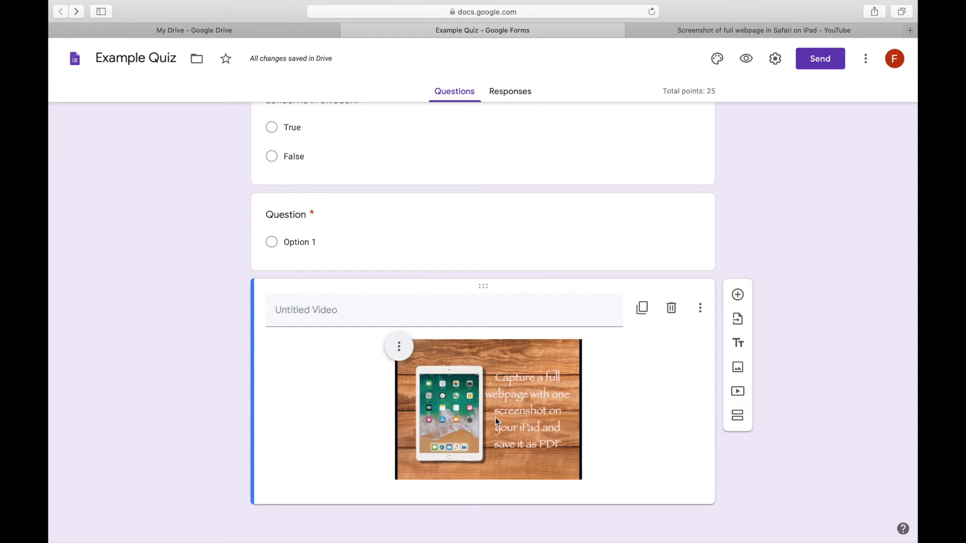
- Delete the video item from the quiz
click(526, 408)
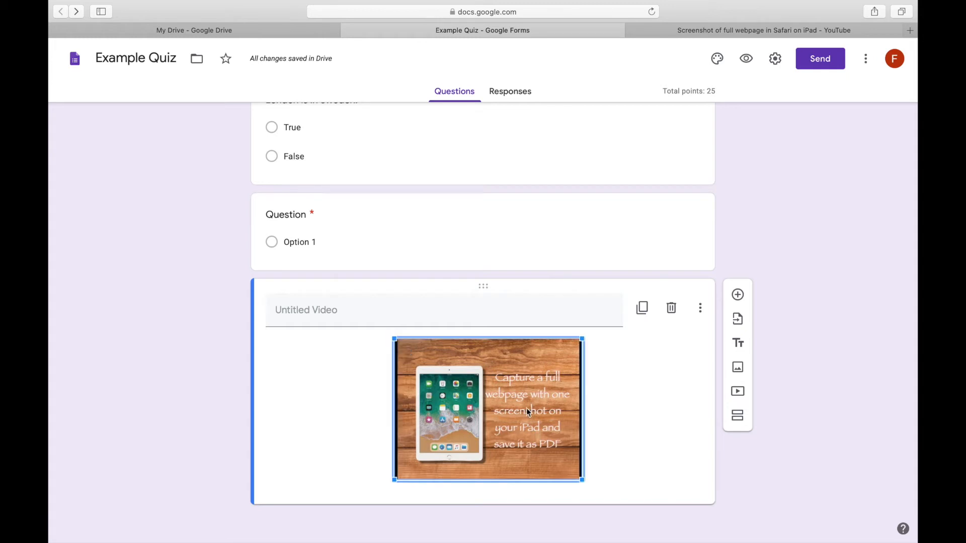
click(671, 310)
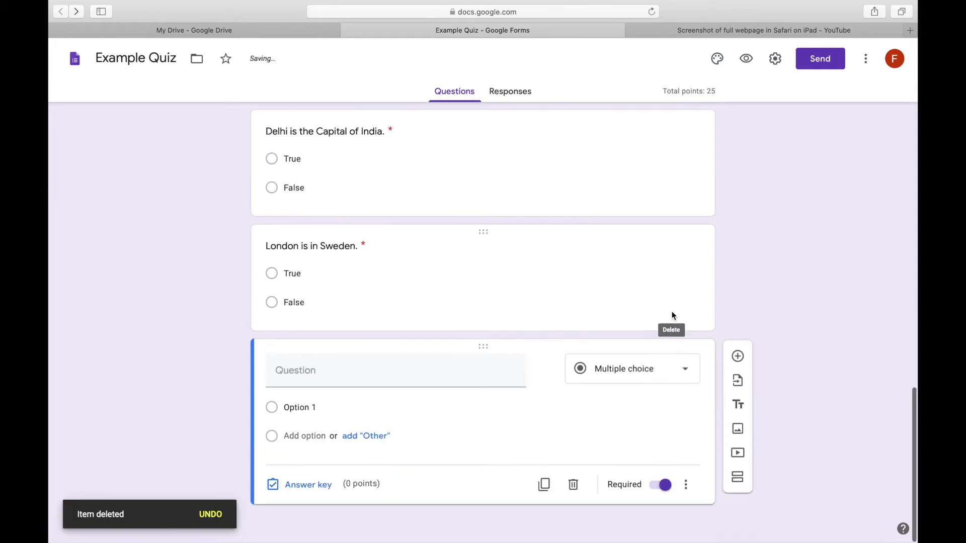
- Delete the blank question and show a description field on the question "London is in Sweden."
click(686, 490)
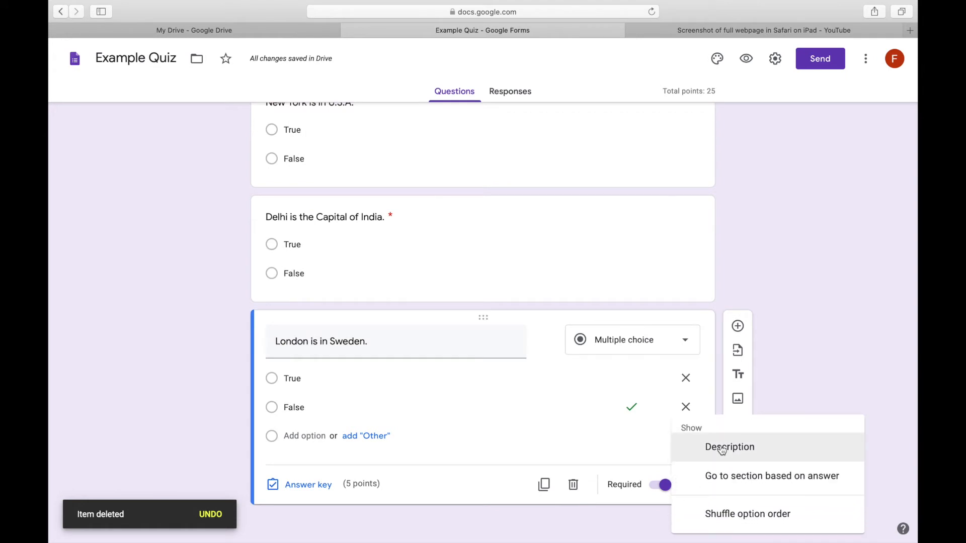
click(722, 447)
click(686, 485)
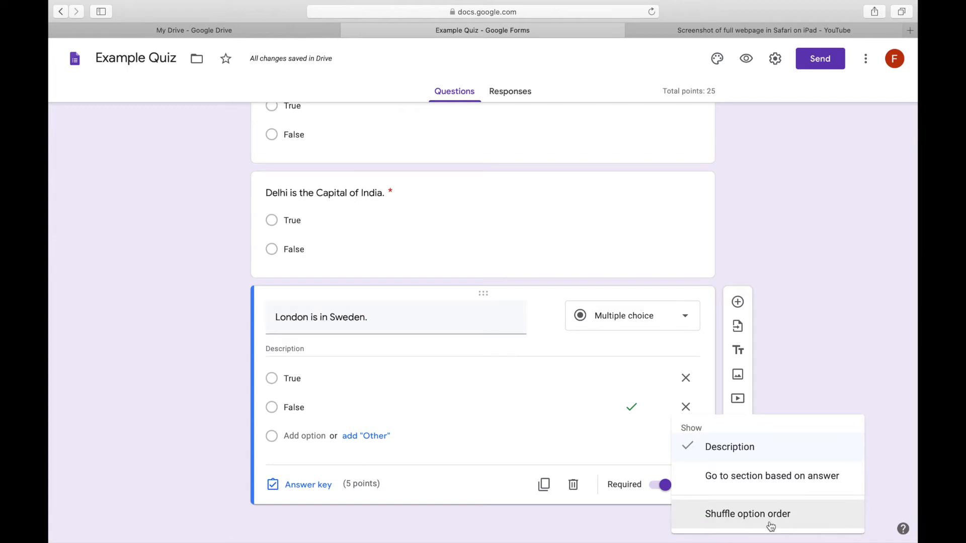
click(848, 302)
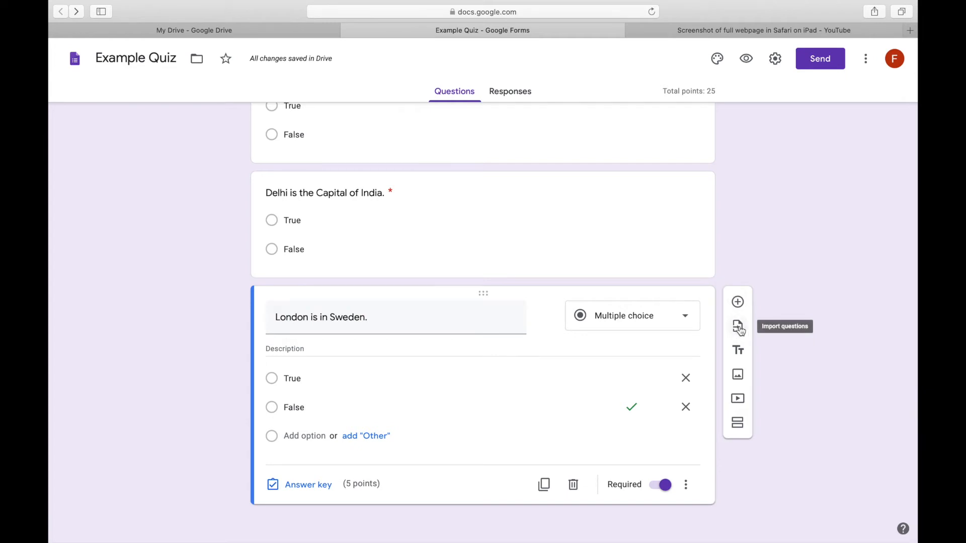
- Import the multiple-choice question "Who is the President of the U.S.A?" from the form Trial 1
click(739, 328)
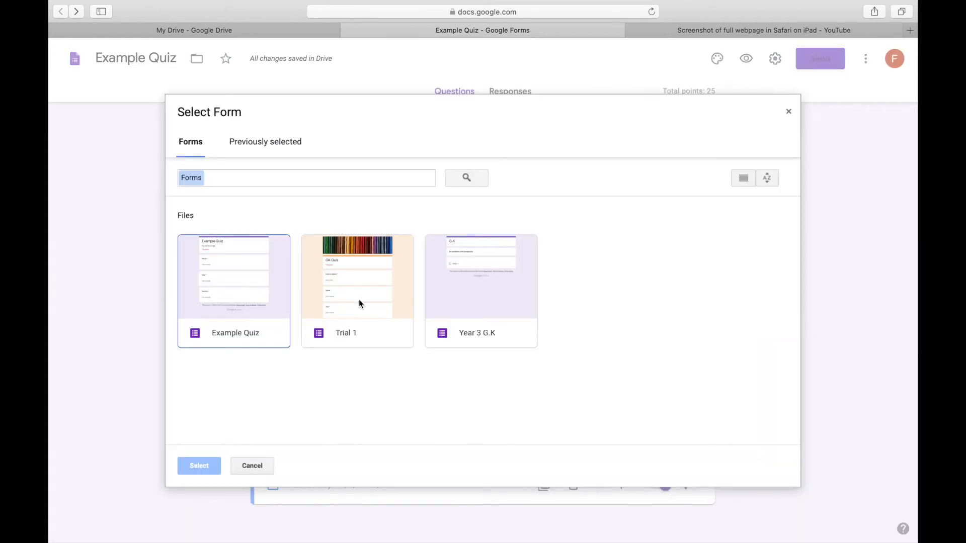
double_click(358, 299)
scroll(802, 297, down, 2)
scroll(802, 296, down, 3)
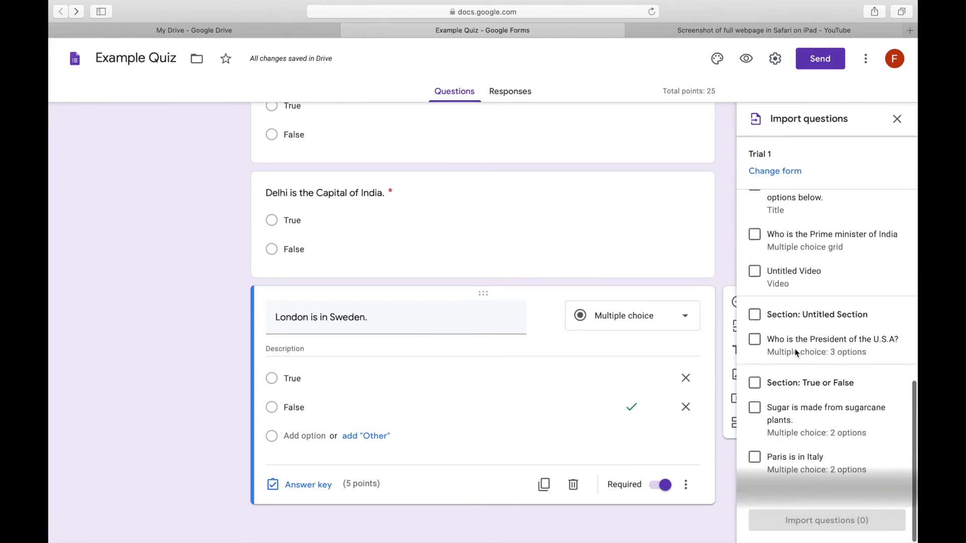
click(755, 345)
click(822, 523)
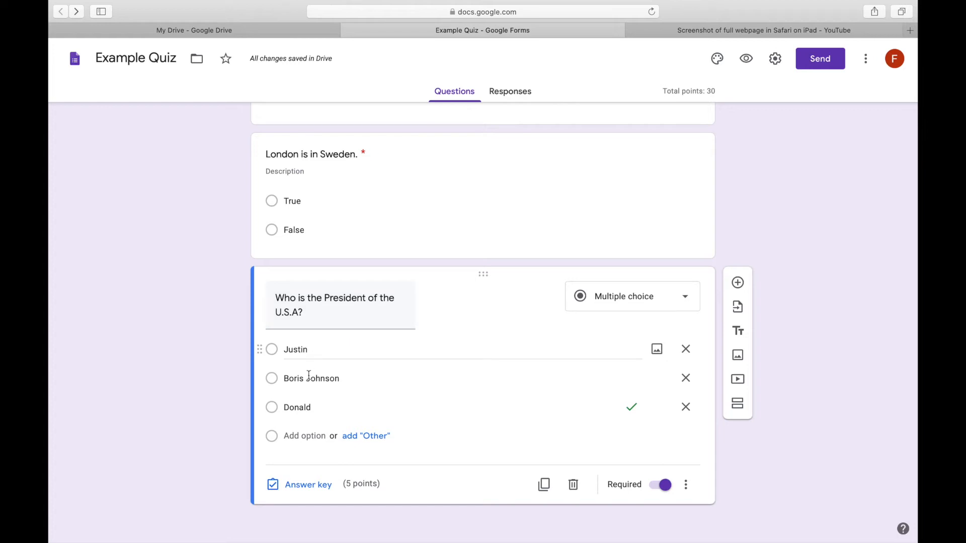
- Complete the imported question's last option as Donald Trump and delete that question from the quiz
click(312, 407)
text(Trump)
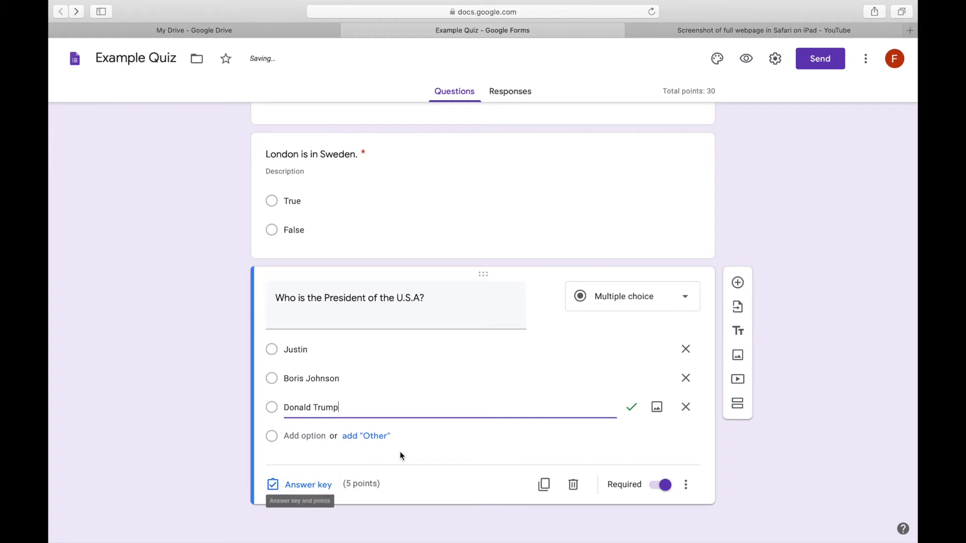
click(574, 486)
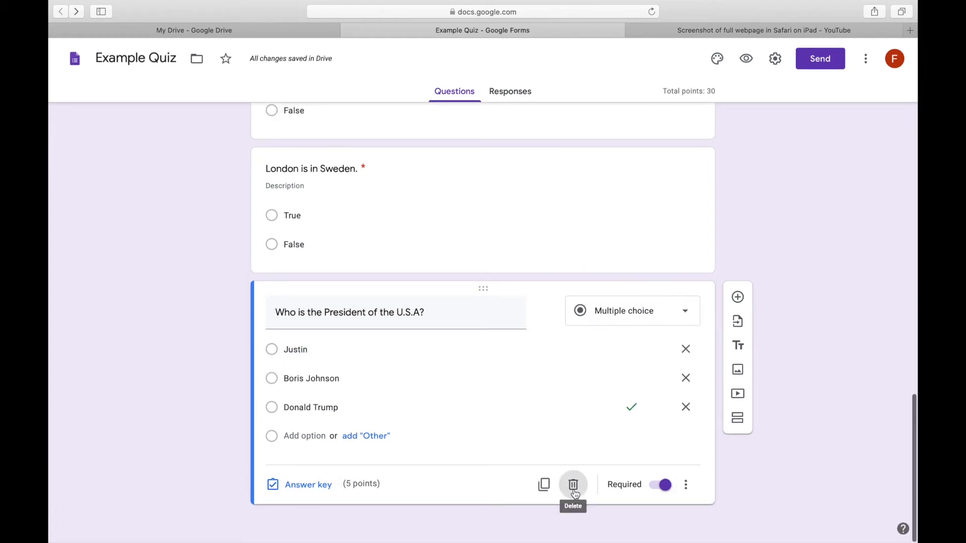
- Check the quiz's responses and return to its questions
click(510, 93)
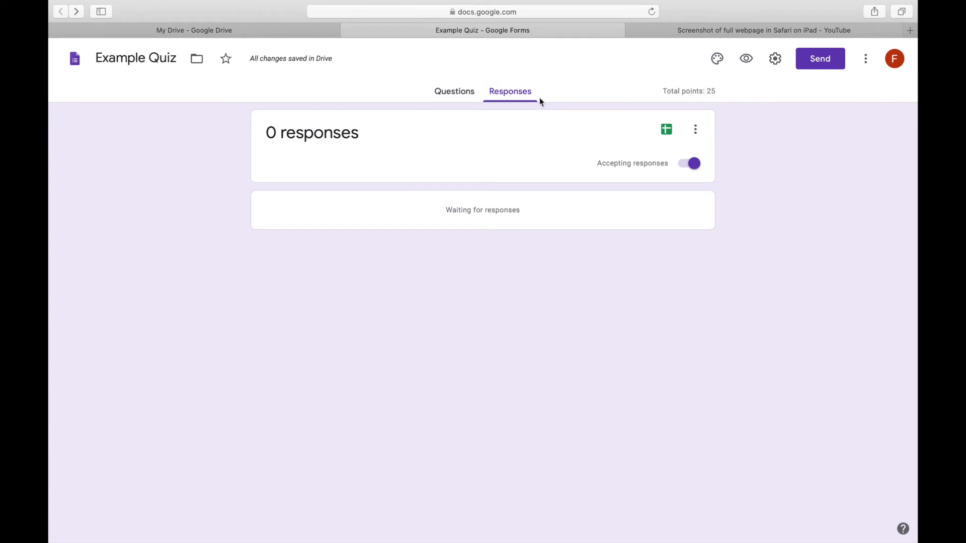
click(442, 92)
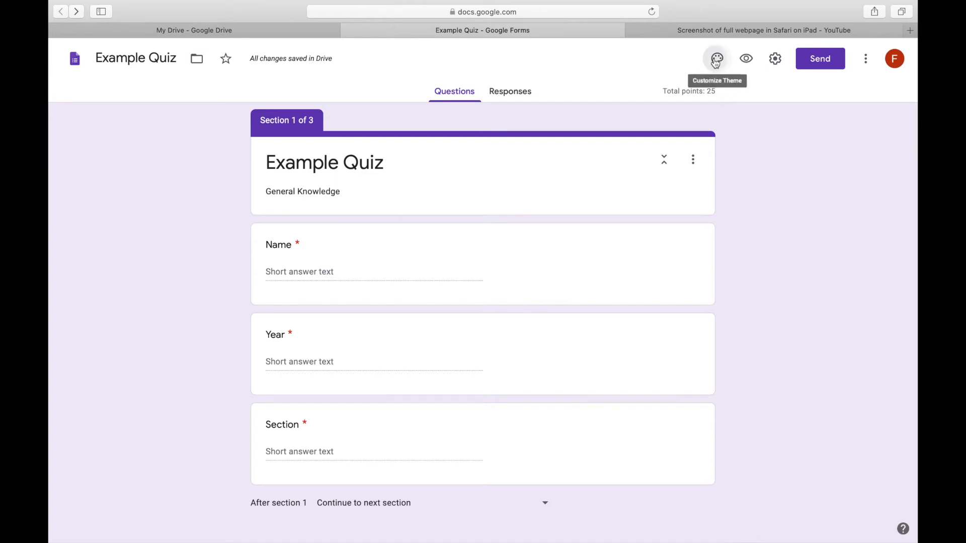
- Give the form a green theme color, try the Decorative font style and set the font style back to Basic
click(716, 61)
click(802, 246)
click(866, 246)
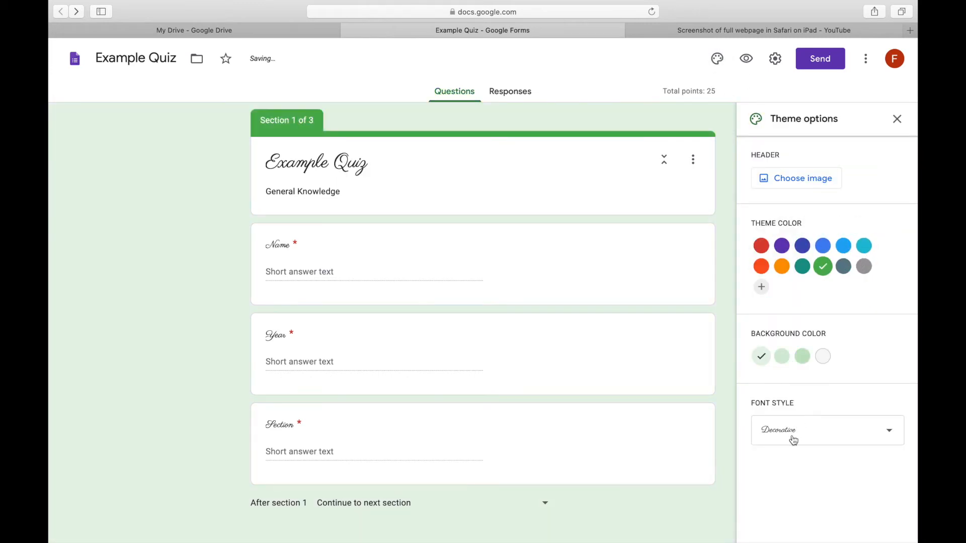
click(792, 440)
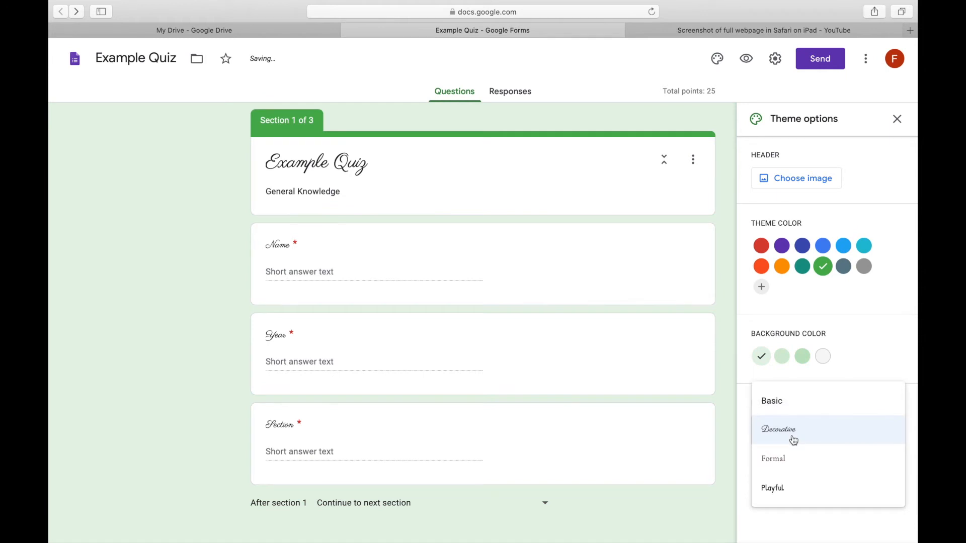
click(777, 401)
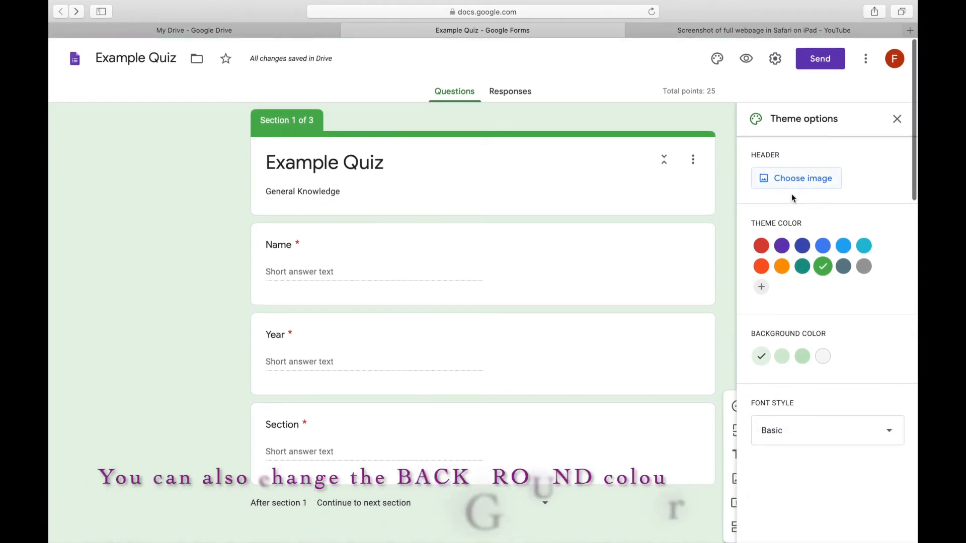
- Insert the football goal net picture from the Work and School themes as the form's header image and close the theme options
click(793, 190)
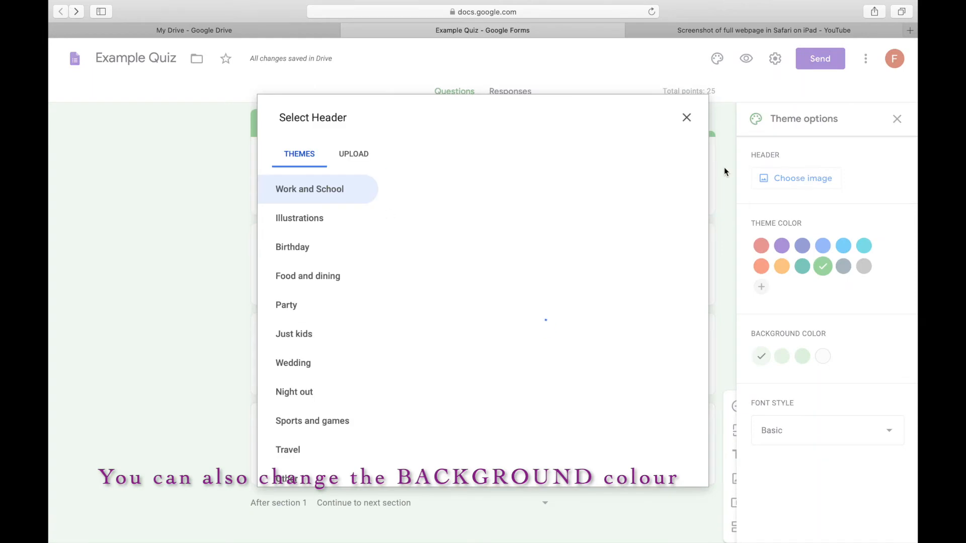
scroll(623, 274, down, 5)
click(624, 275)
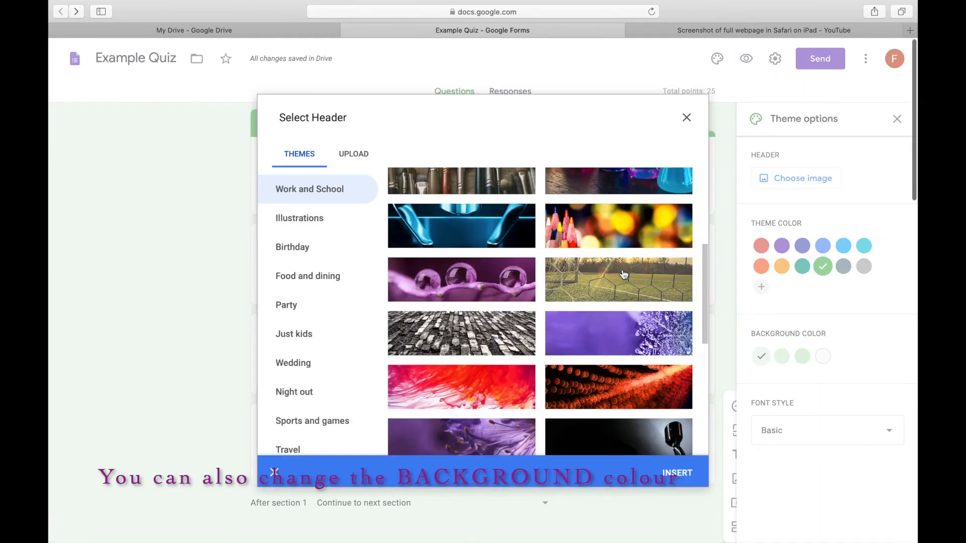
double_click(623, 275)
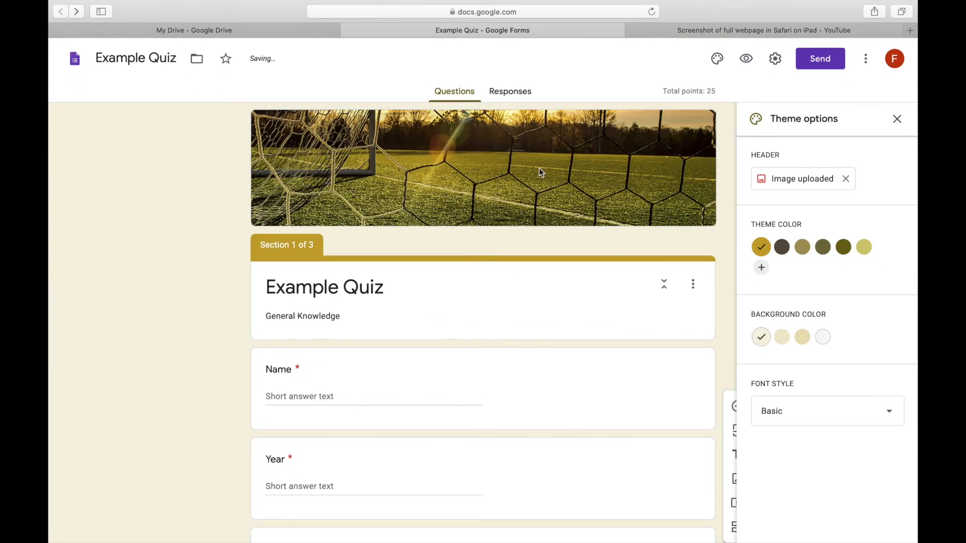
scroll(801, 340, down, 5)
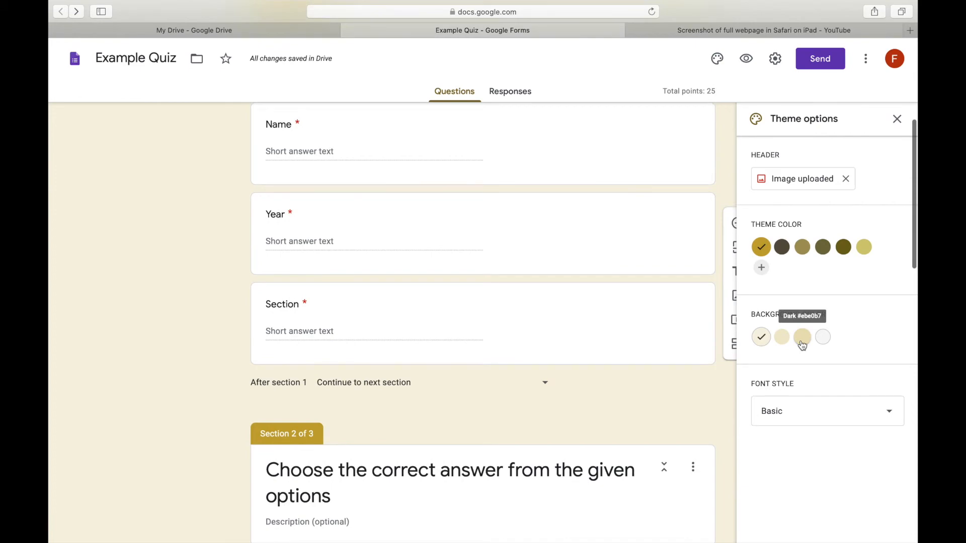
scroll(802, 346, up, 5)
click(897, 119)
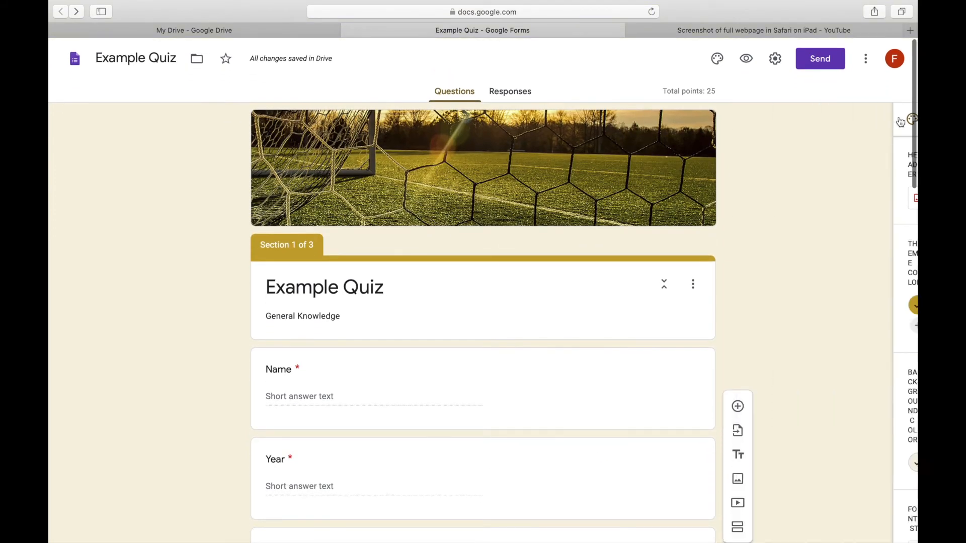
- Preview the quiz, try to continue past the first section with the required fields empty, and close the preview
click(746, 58)
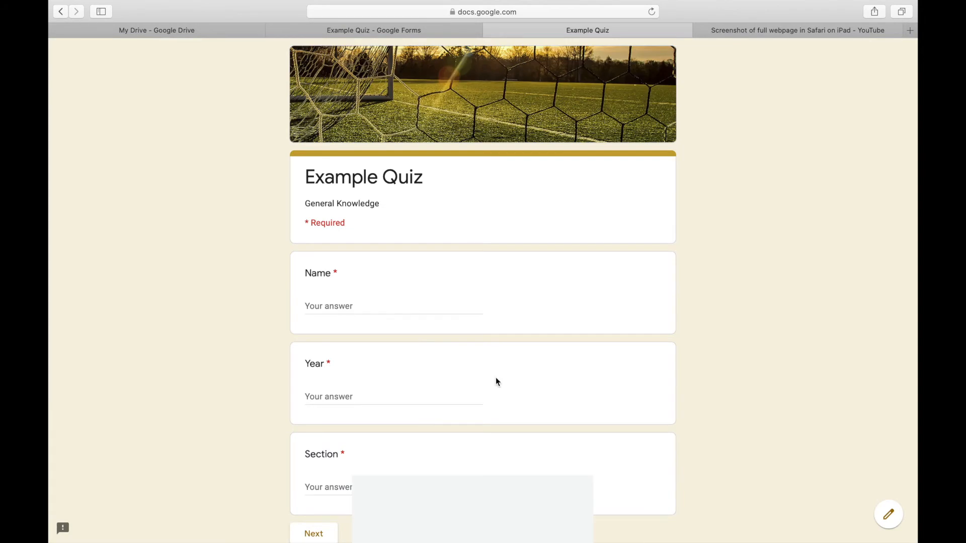
scroll(498, 383, down, 3)
click(319, 457)
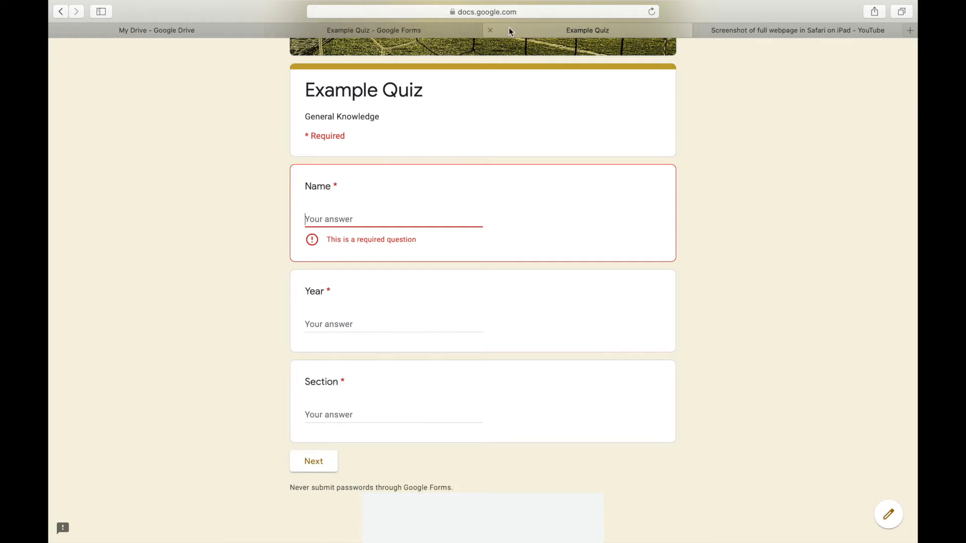
click(490, 30)
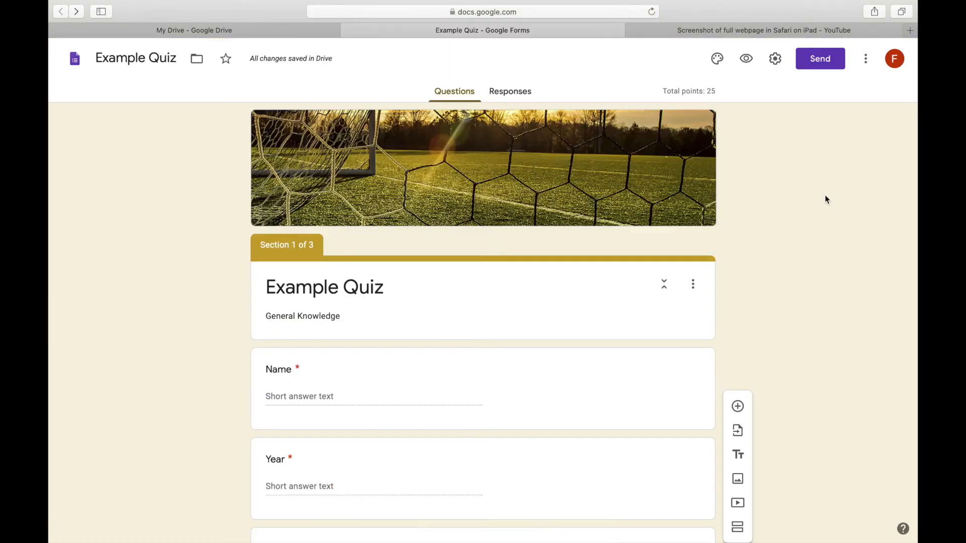
- Send the quiz by email to the recipient's address
click(825, 64)
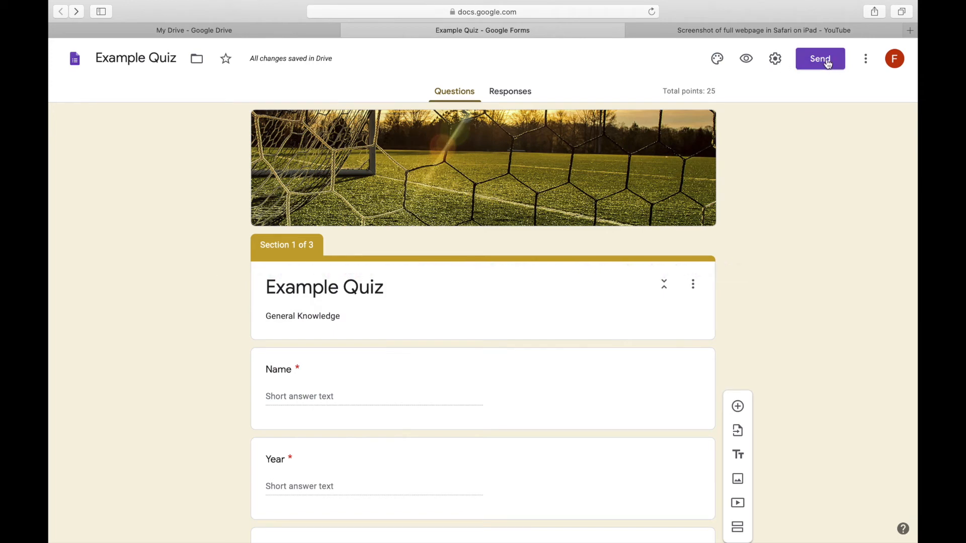
click(384, 220)
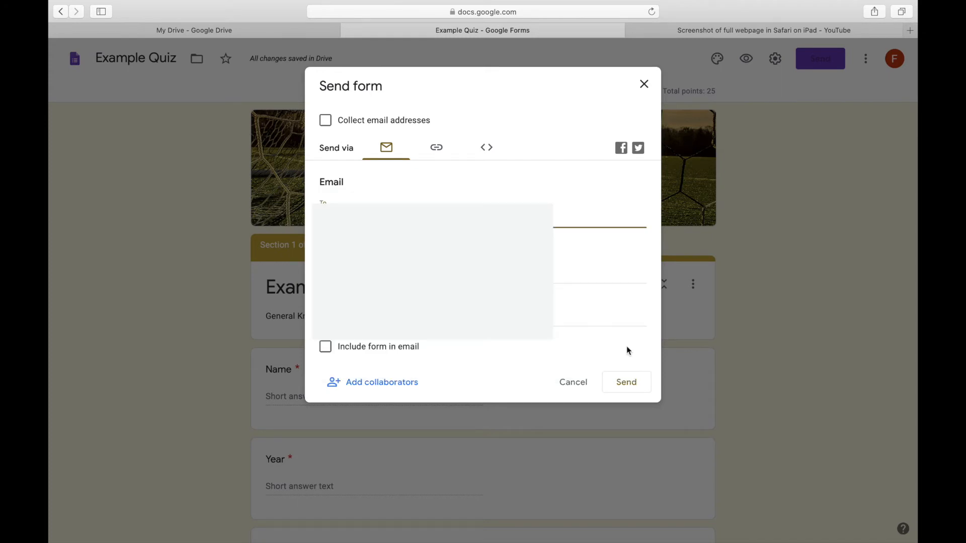
click(625, 387)
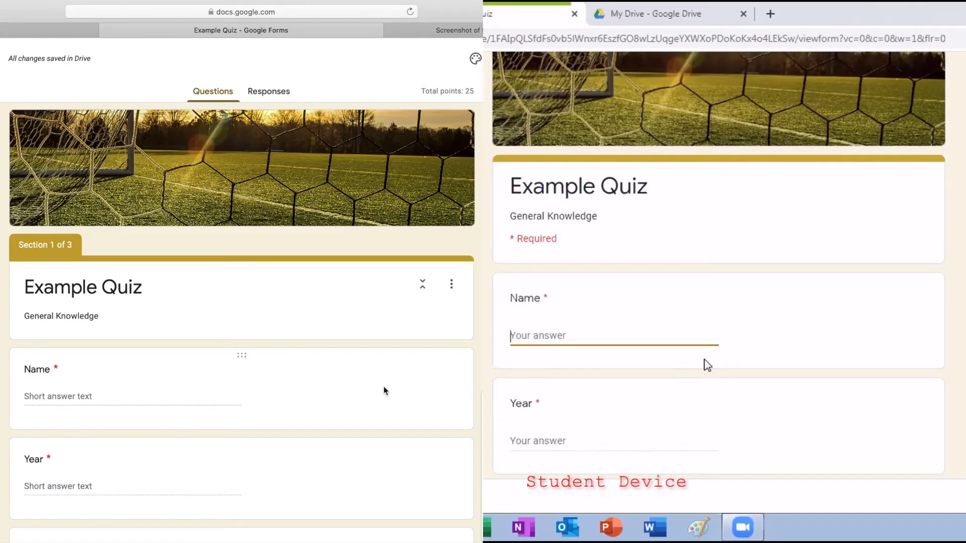
- On the student device, fill in the respondent's name, Year 3 and Section A, and continue to the multiple-choice section
text(Jason)
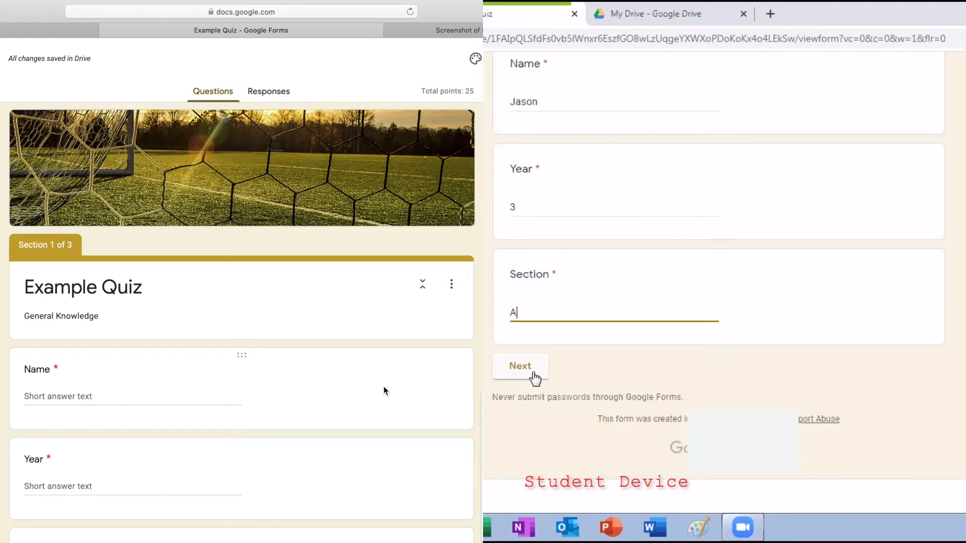
click(533, 375)
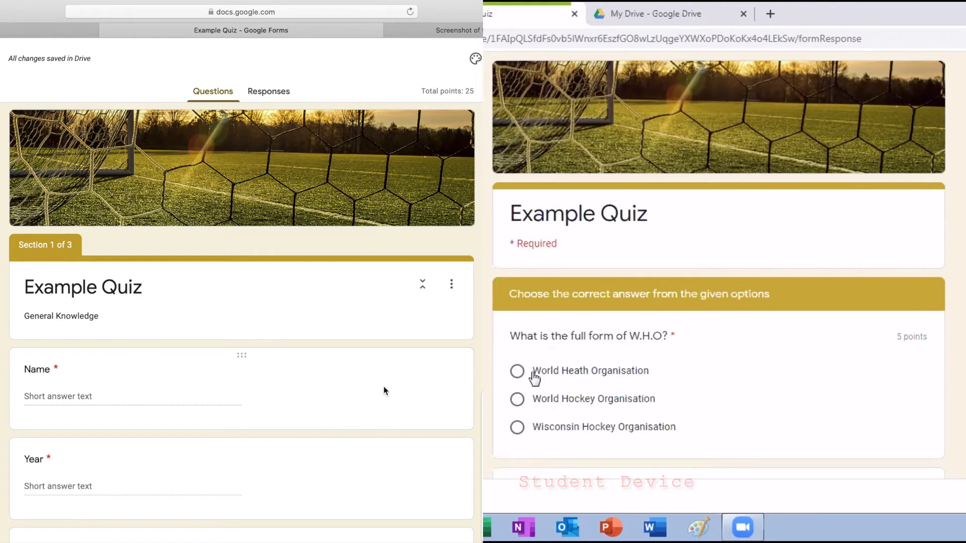
scroll(534, 377, down, 5)
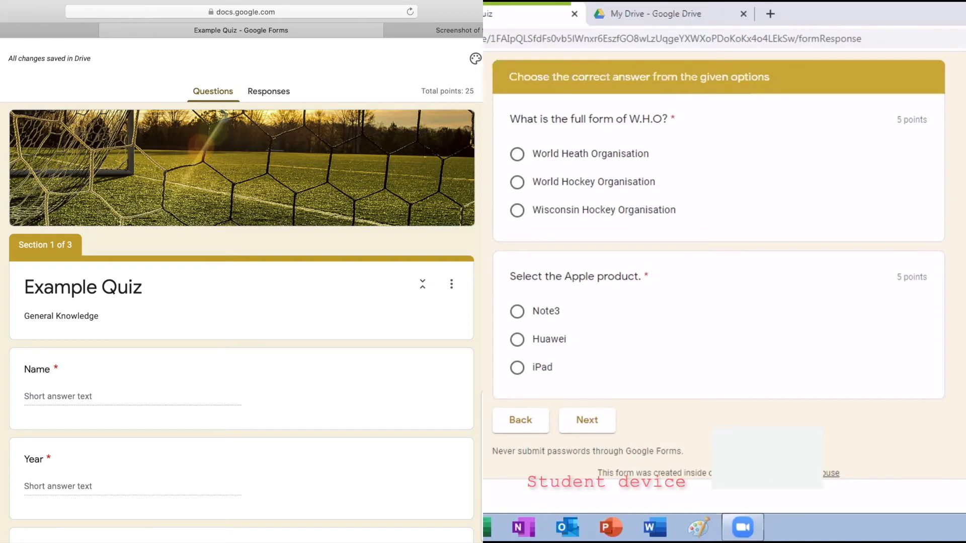
- Turn on Collect email addresses in the quiz's general settings and save them
click(533, 58)
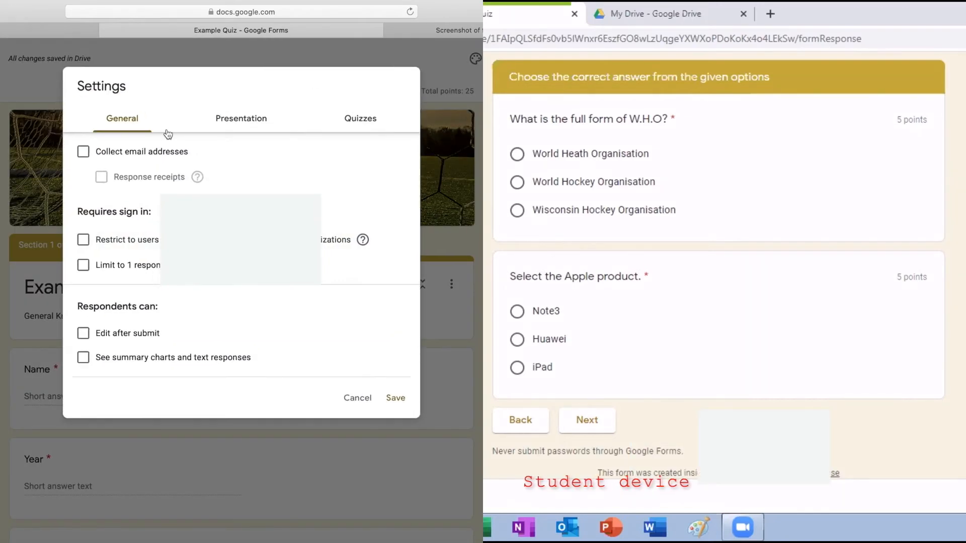
click(121, 129)
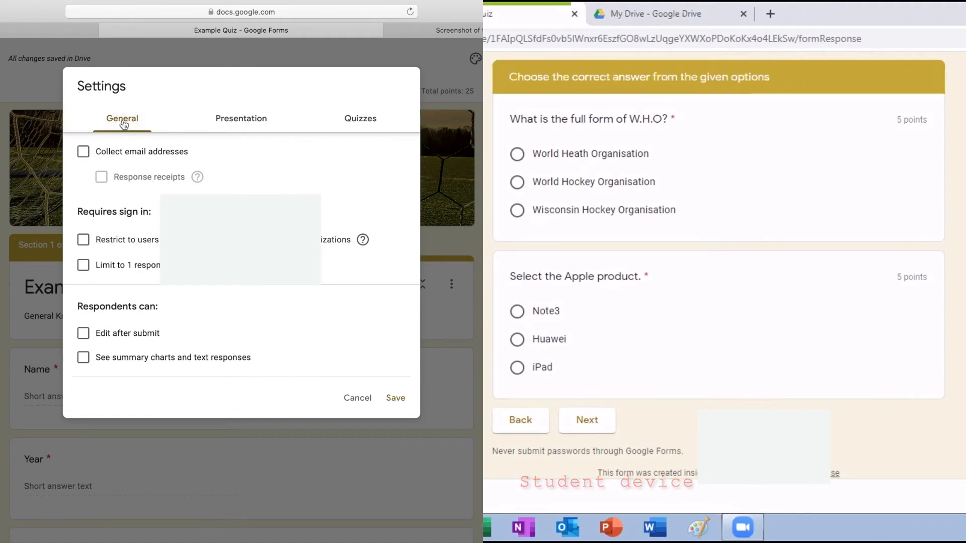
click(74, 155)
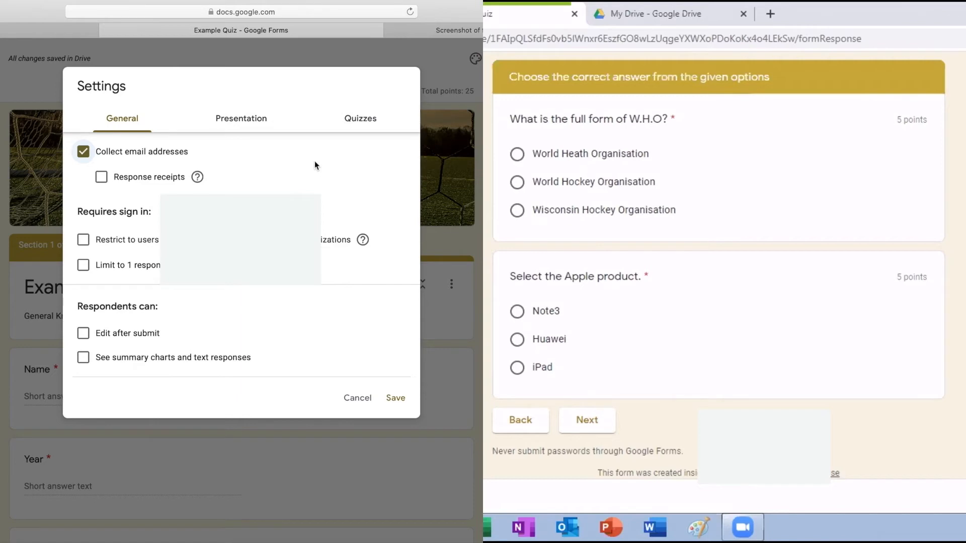
click(396, 399)
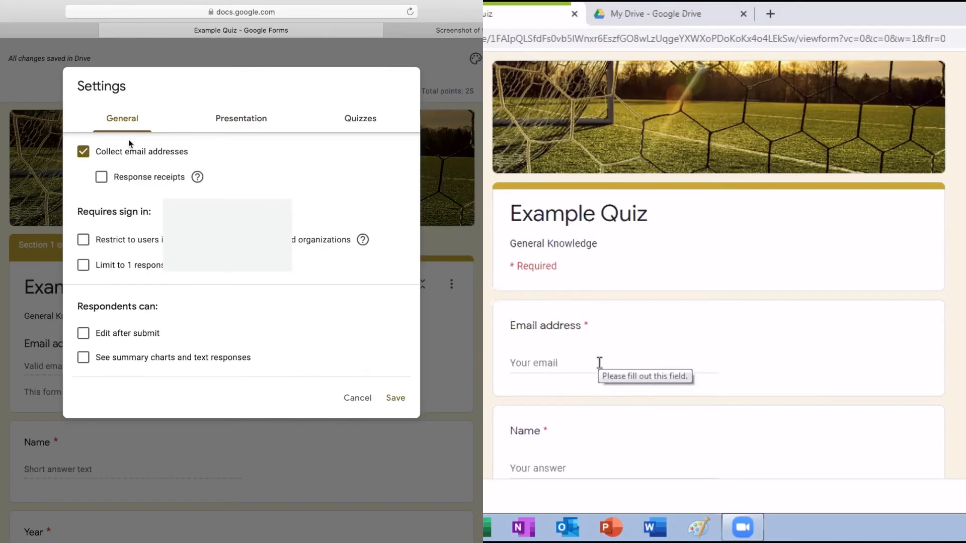
- Turn off Collect email addresses, save the settings, and try the Limit to 1 response option before clearing it again
click(83, 152)
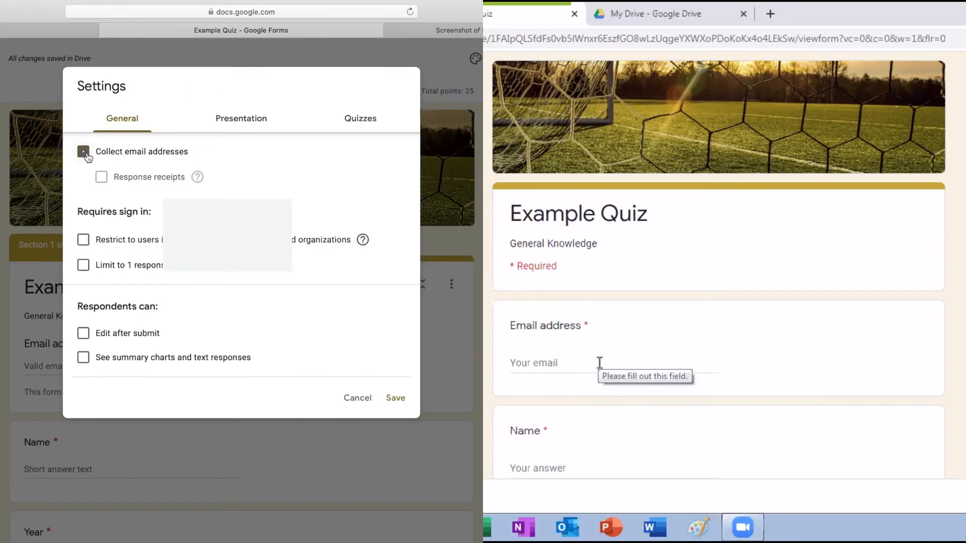
click(395, 398)
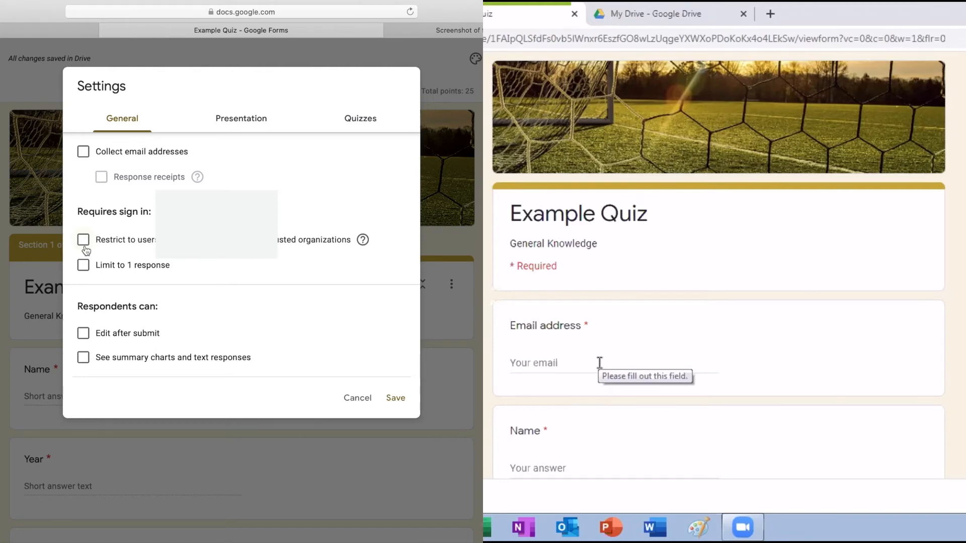
click(83, 266)
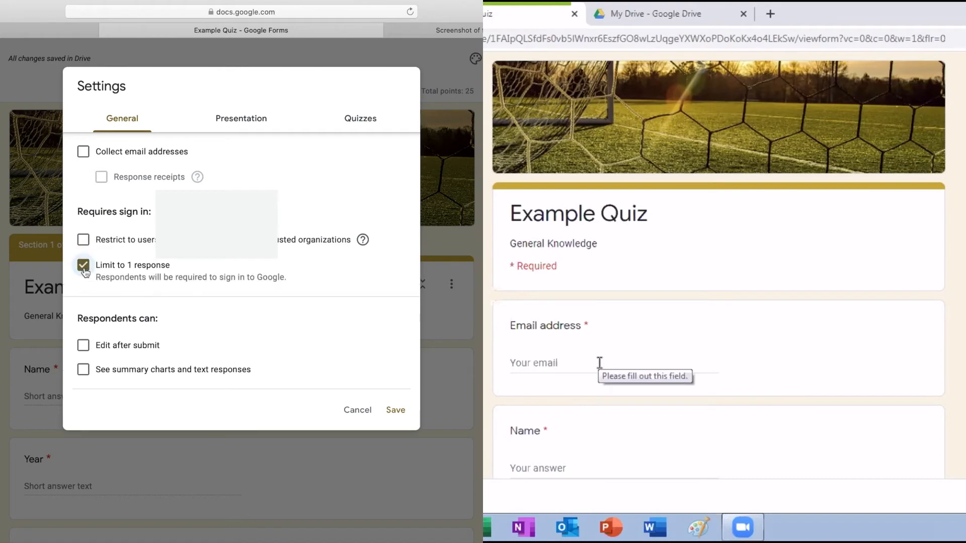
click(84, 266)
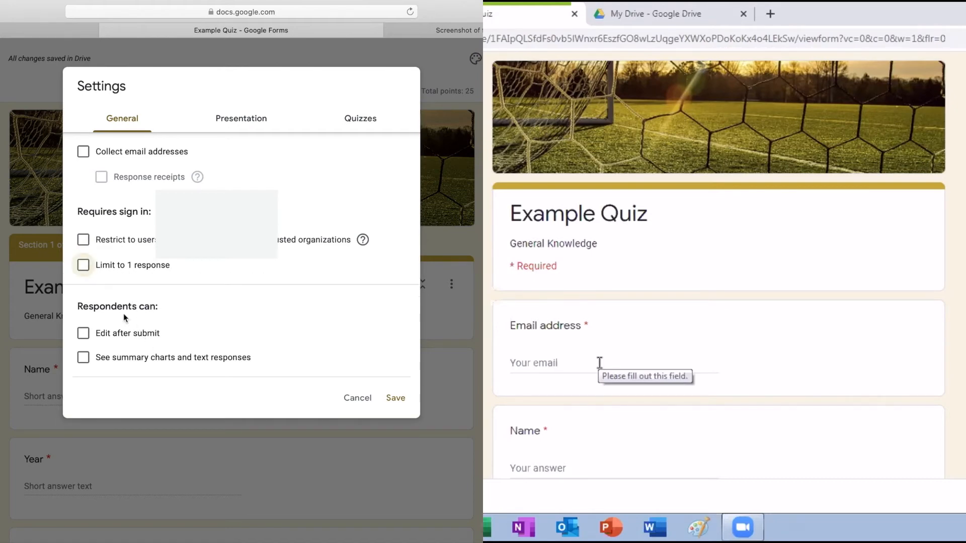
- Allow respondents to edit after submit and to see summary charts and text responses, and save the settings
click(83, 334)
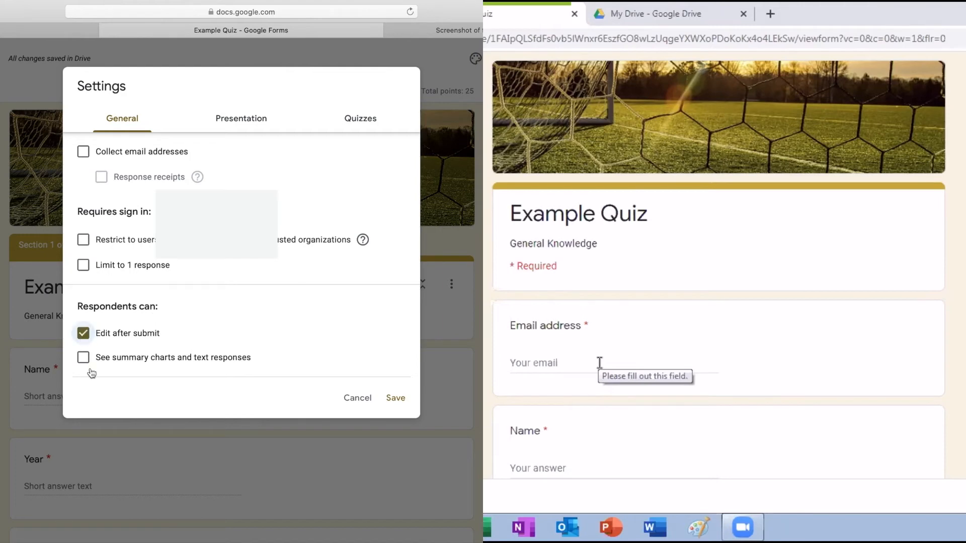
click(85, 360)
click(395, 399)
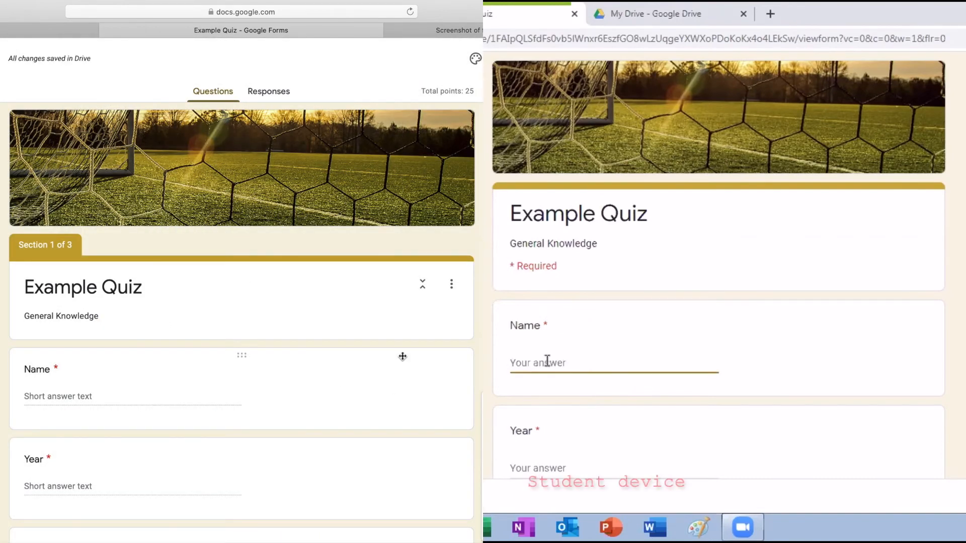
- On the student device, fill in the respondent's name, enter Year 3 and Section A, and continue to the multiple-choice questions
text(jason)
key(Tab)
text(3)
key(Tab)
text(A)
click(520, 366)
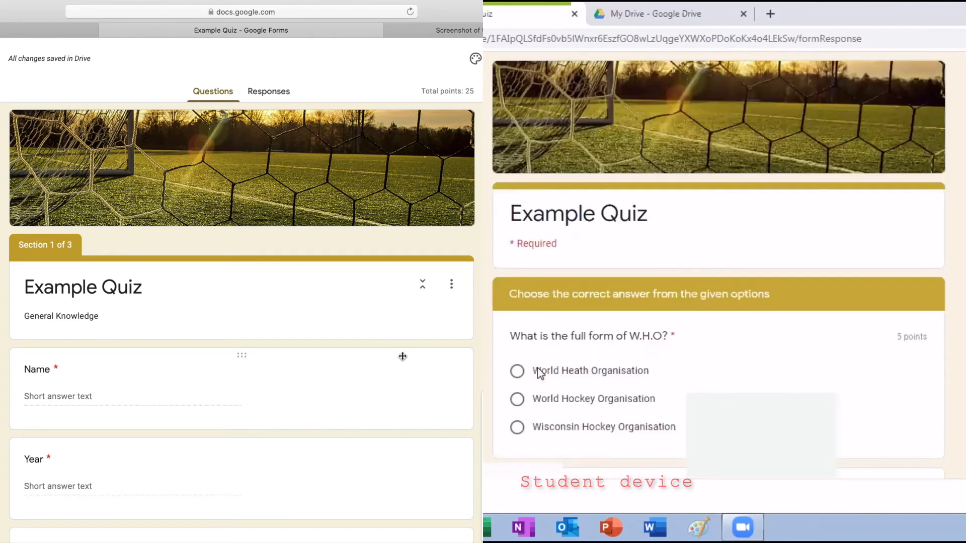
- Answer World Heath Organisation for W.H.O and Note3 for the Apple product, and continue to the True or False section
click(517, 371)
scroll(631, 435, down, 3)
click(517, 377)
scroll(553, 375, down, 3)
click(597, 369)
- Answer True to the New York, Delhi and London statements, submit the quiz and open the previous responses
click(517, 371)
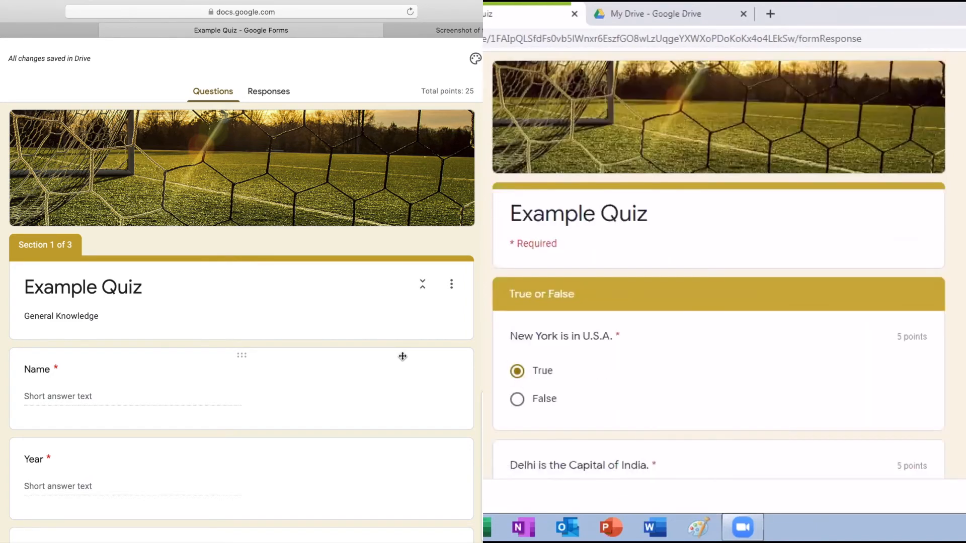
scroll(610, 358, down, 3)
click(517, 328)
click(517, 460)
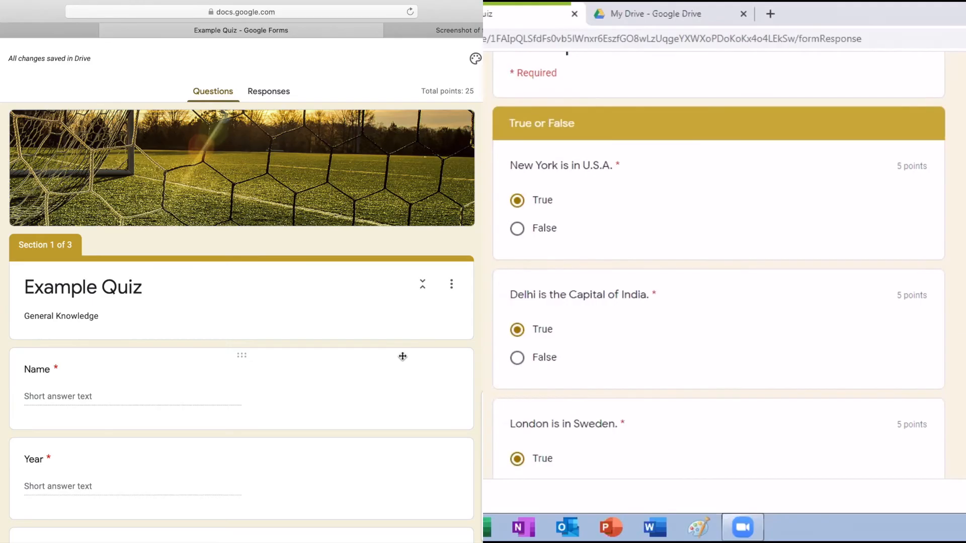
scroll(579, 403, down, 3)
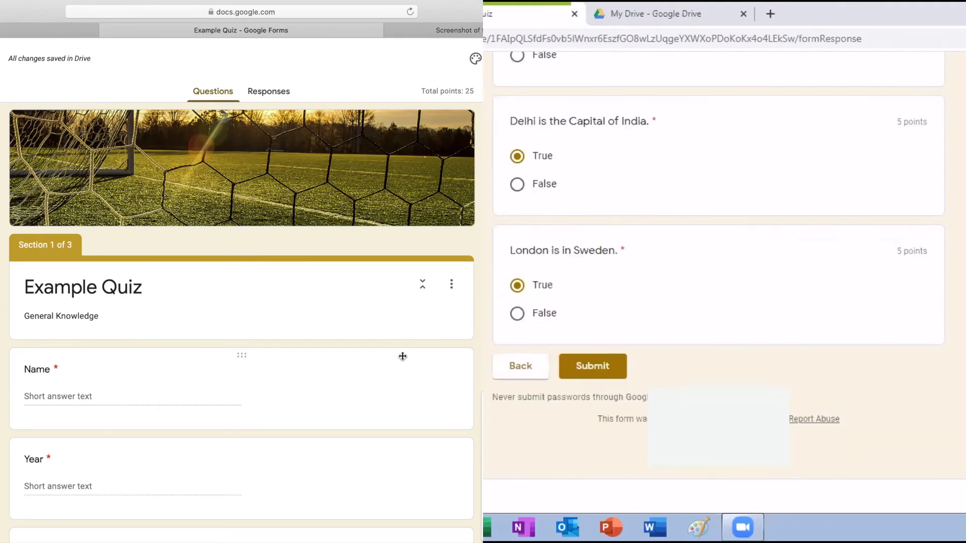
click(606, 367)
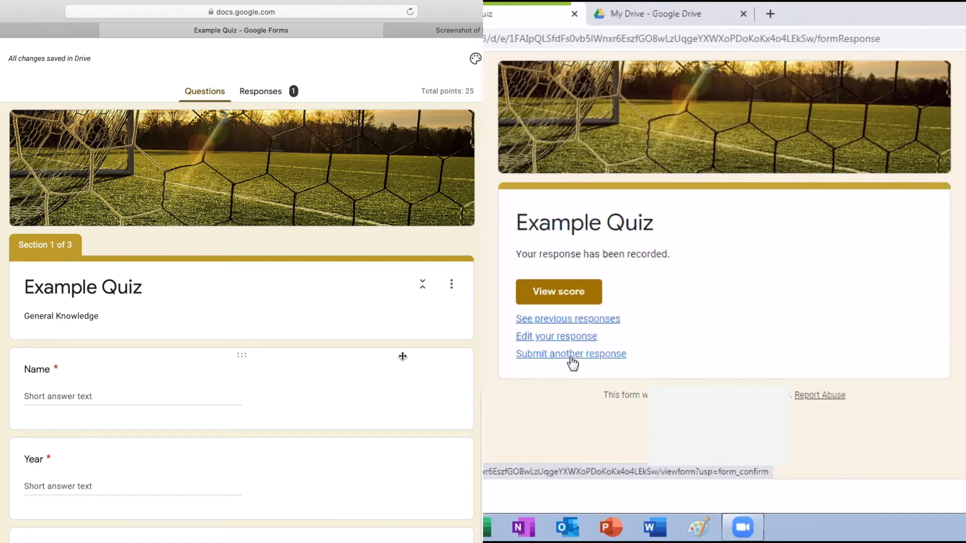
click(584, 321)
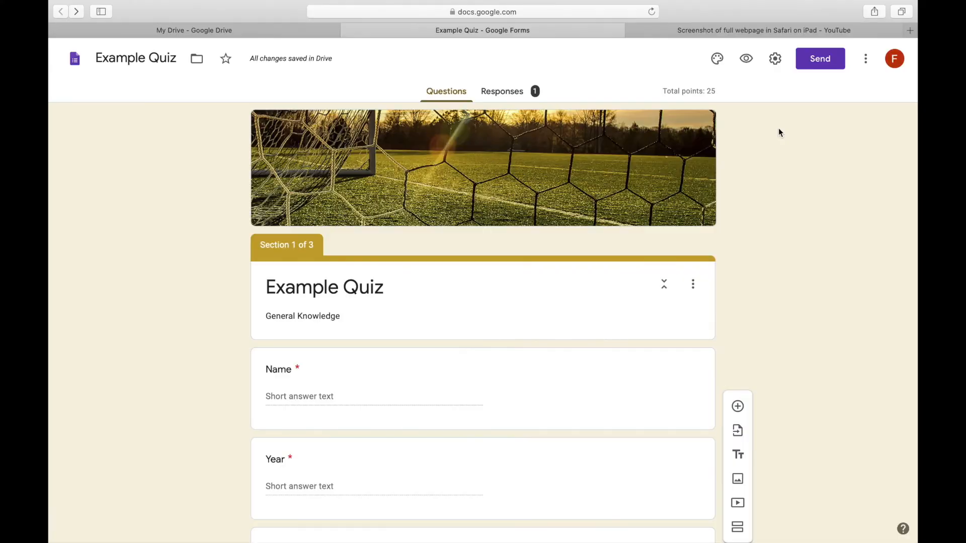
- In the teacher's form settings, turn off Edit after submit and See summary charts and text responses, and save
click(776, 59)
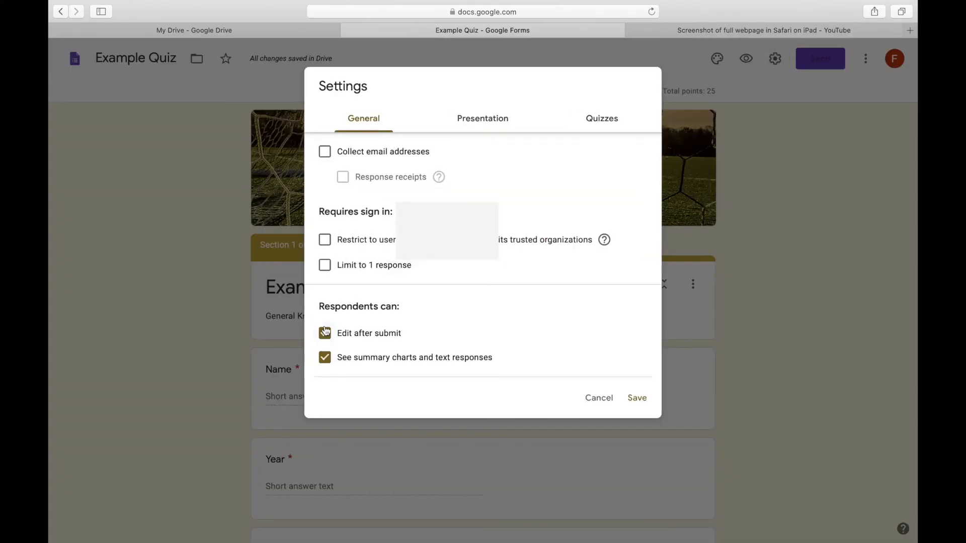
click(326, 337)
click(326, 359)
click(635, 407)
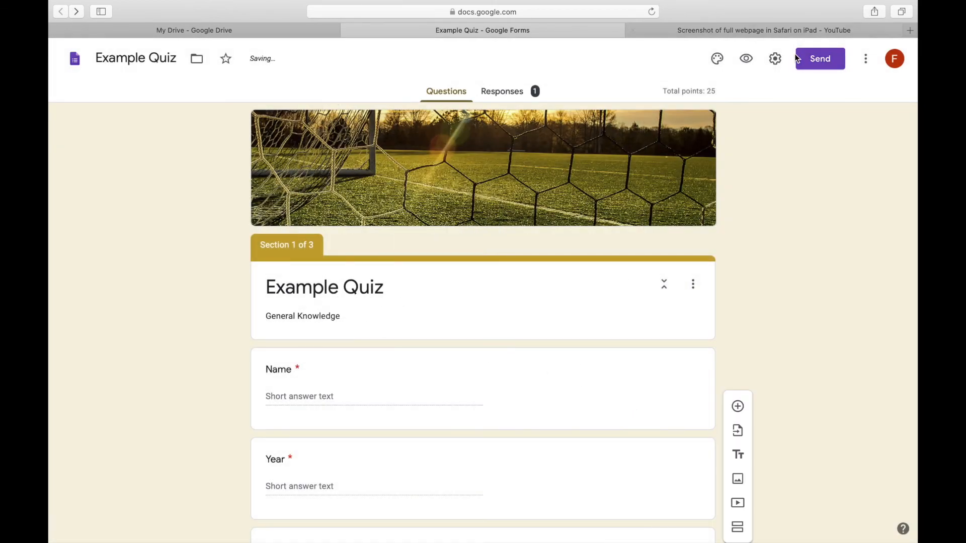
- In the presentation settings, try Show progress bar, enable Shuffle question order and disable Show link to submit another response
click(776, 59)
click(484, 124)
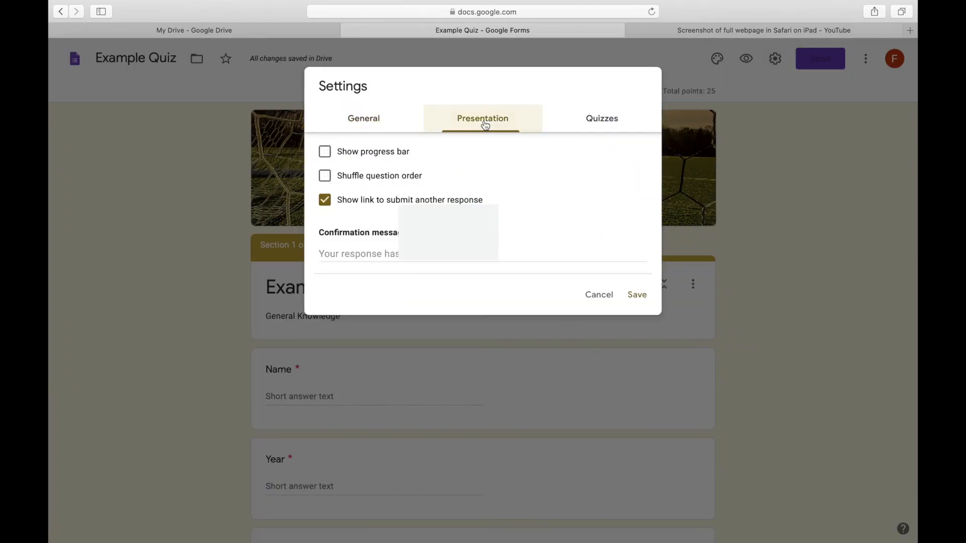
click(325, 152)
click(325, 176)
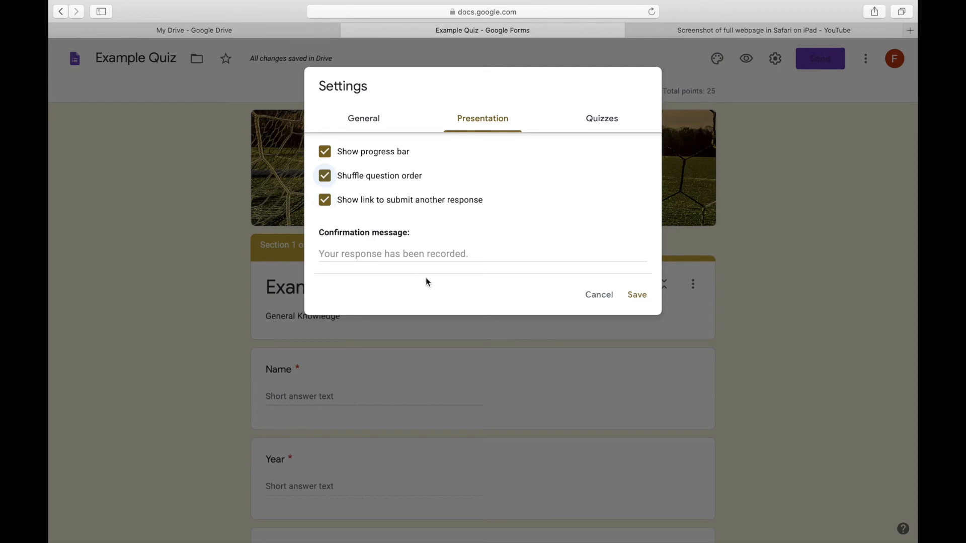
click(325, 151)
click(324, 176)
click(325, 200)
click(325, 176)
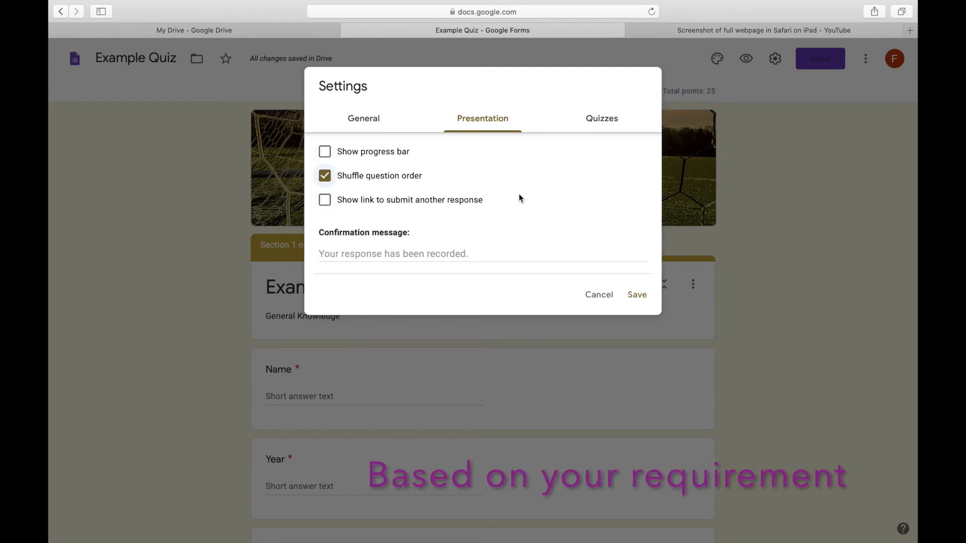
- Keep the form a quiz with grades released immediately after each submission, hide Correct answers from respondents, and save the settings
click(608, 121)
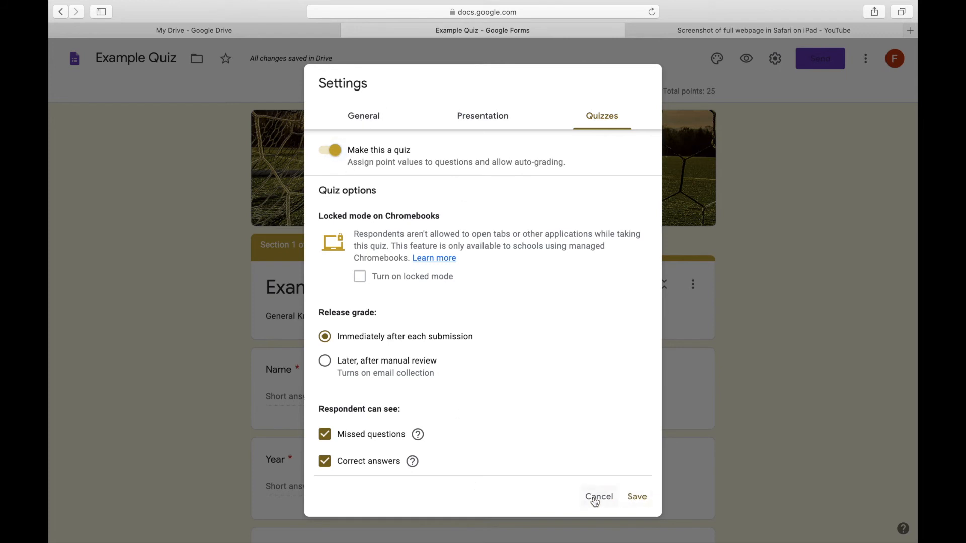
click(332, 151)
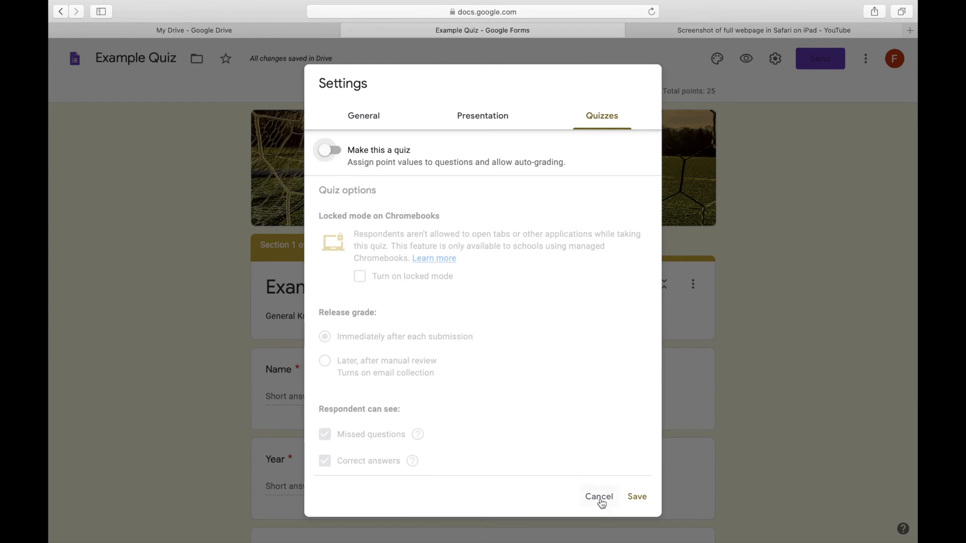
click(333, 151)
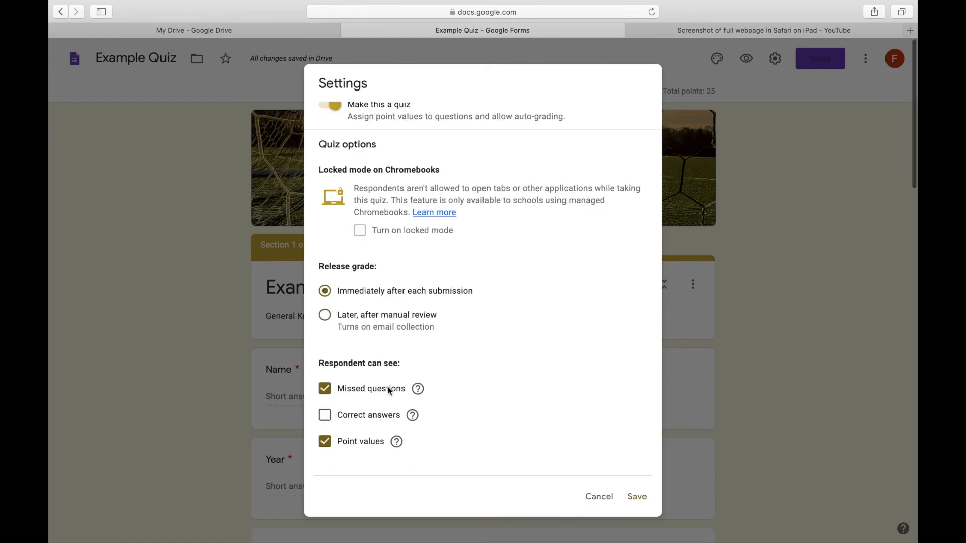
click(520, 327)
click(324, 292)
click(330, 419)
click(328, 420)
click(645, 500)
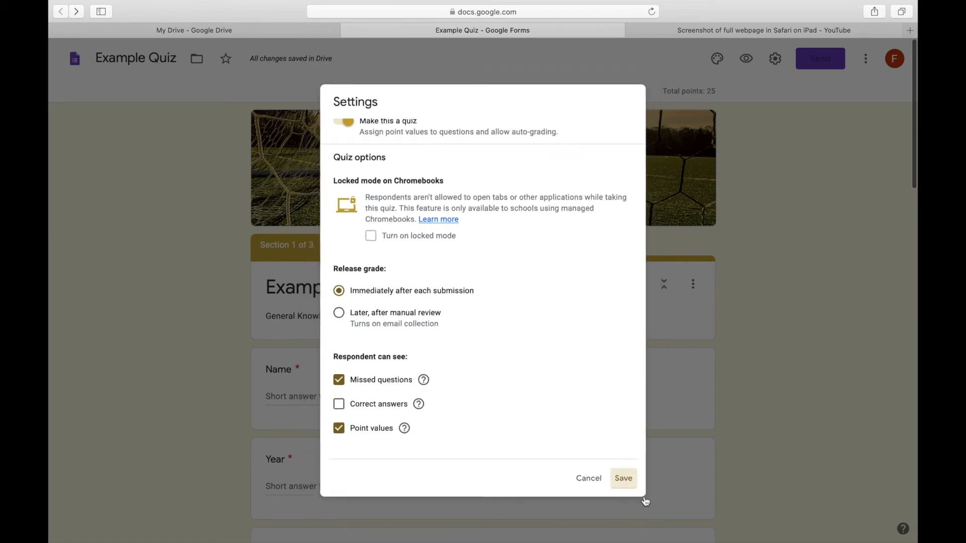
- Open the email sending options, start entering a recipient and clear it, and try the Include form in email option
scroll(693, 365, down, 1)
click(822, 60)
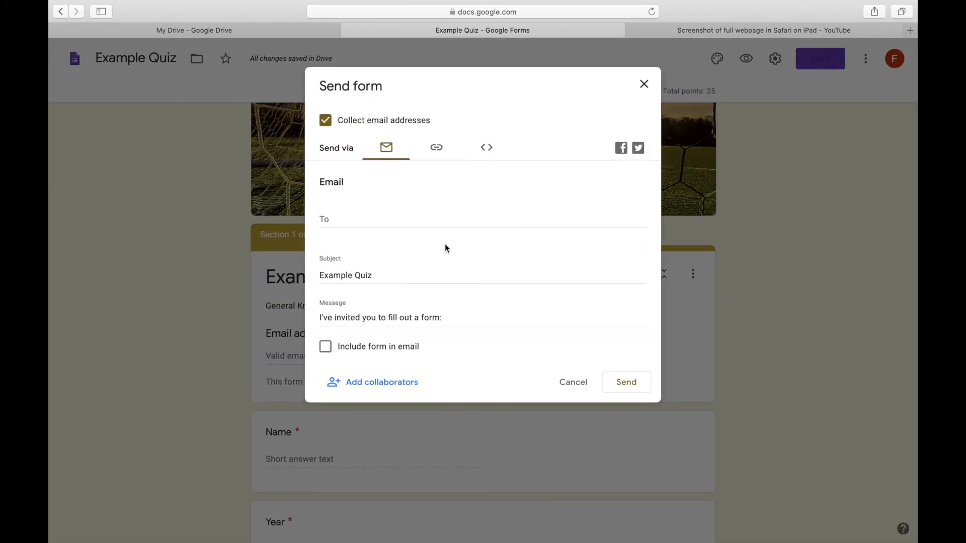
click(372, 220)
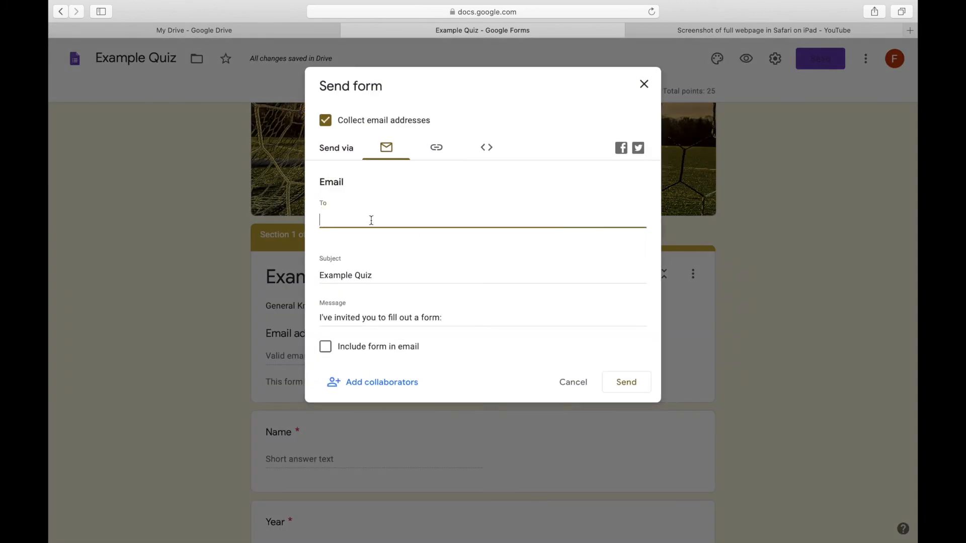
text(fra)
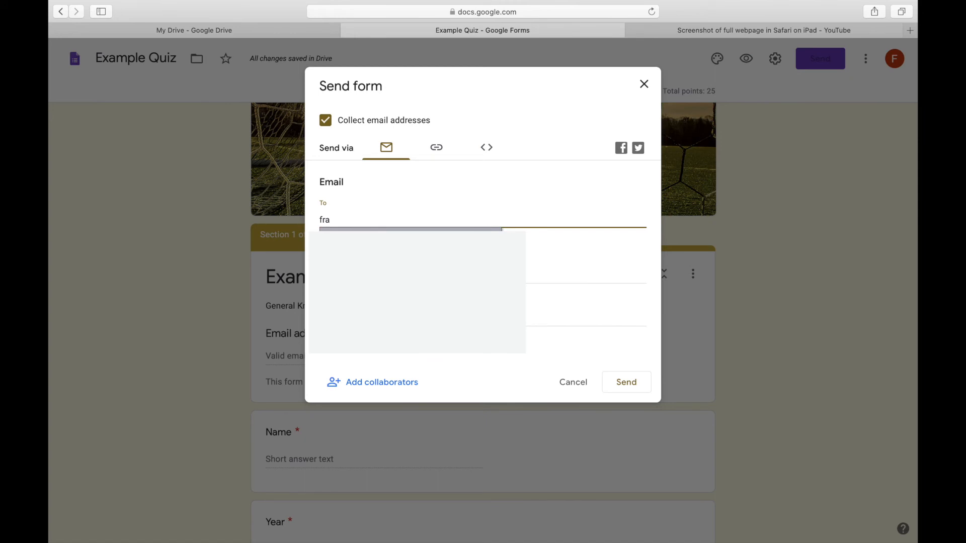
key(BackSpace)
key(BackSpace)
key(BackSpace)
click(327, 356)
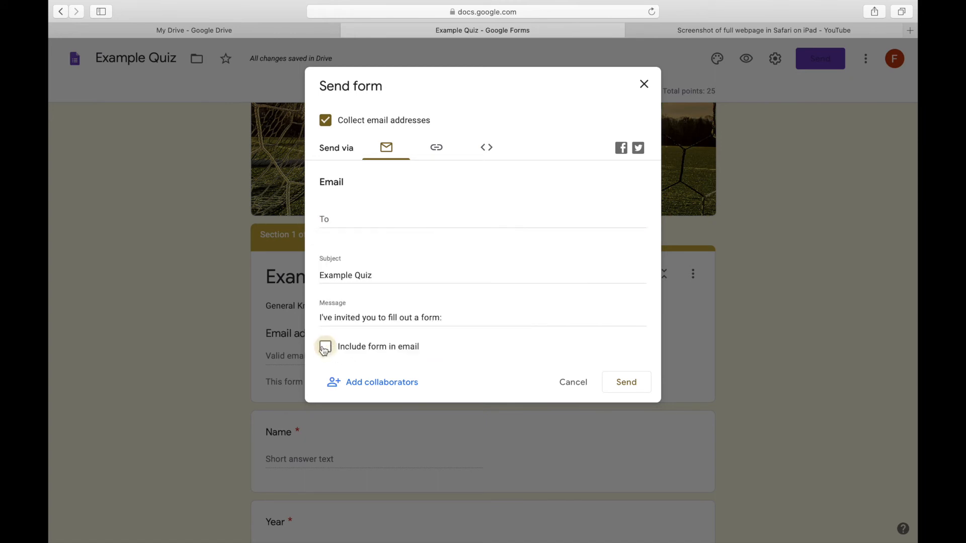
- View the Add editors dialog with a collaborator entered, inspect the link and Embed HTML sending options, and close without sending
click(384, 384)
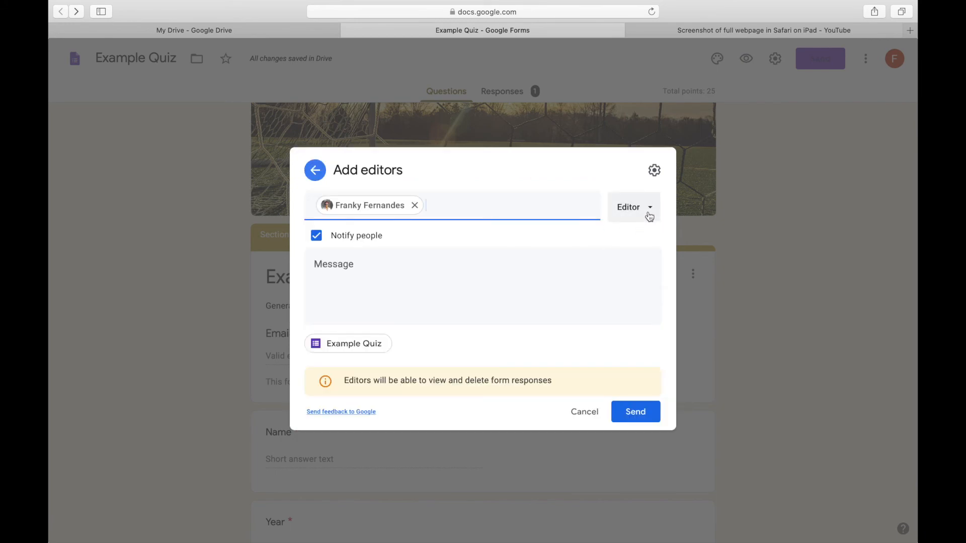
click(649, 214)
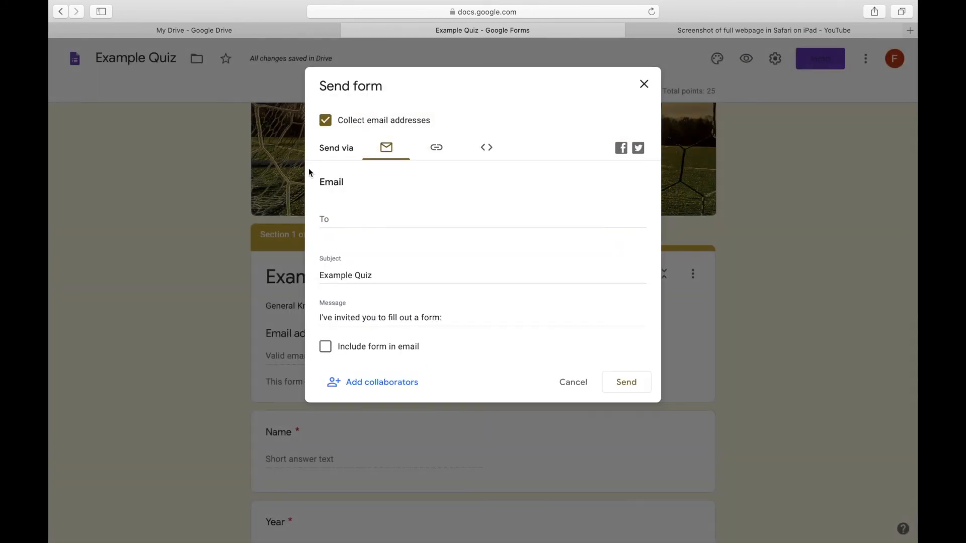
click(436, 151)
click(401, 207)
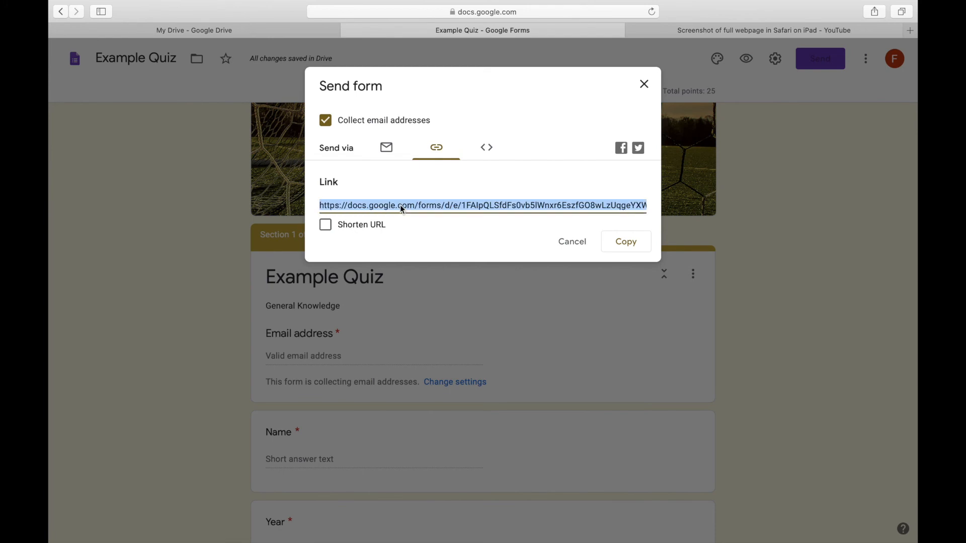
click(487, 147)
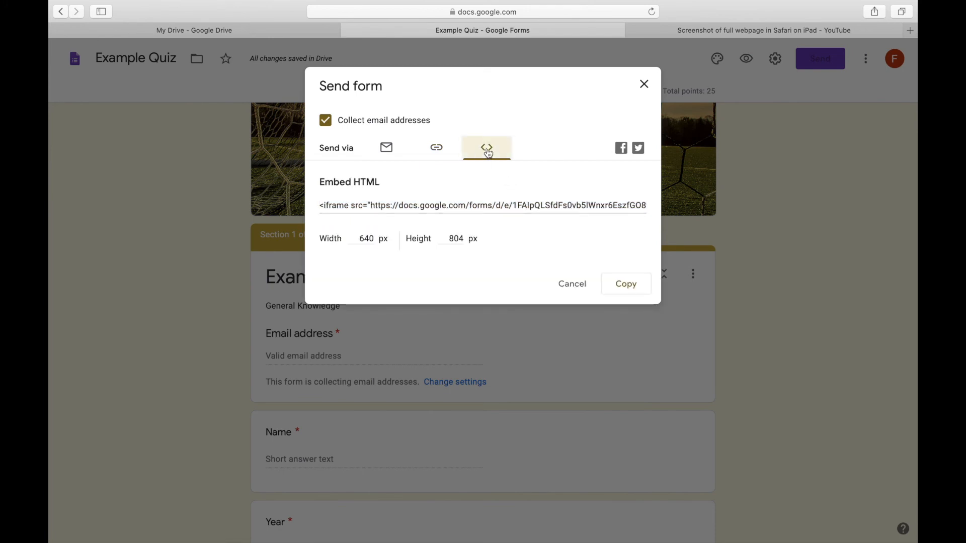
click(804, 120)
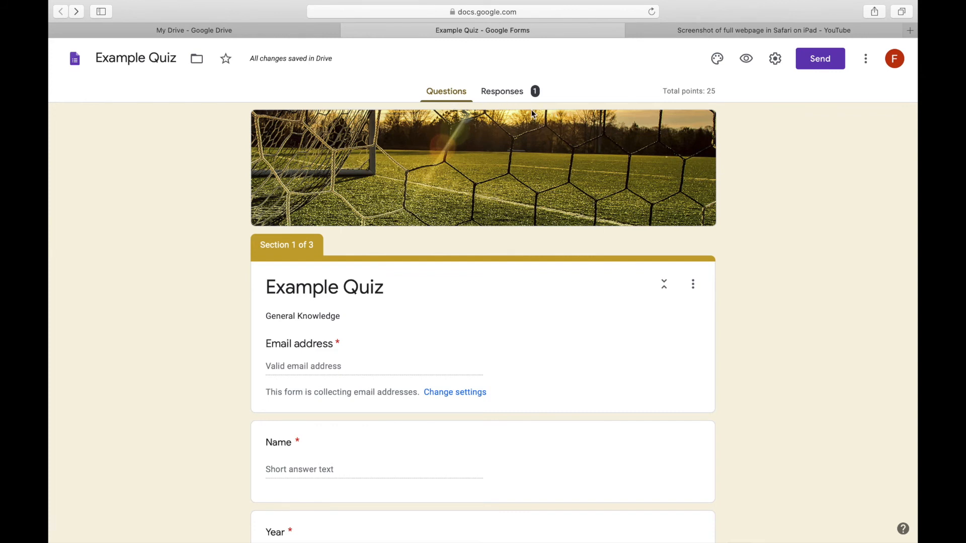
- Open the quiz's response summary and examine the score insights and the submitted Name, Year and Section answers
click(507, 94)
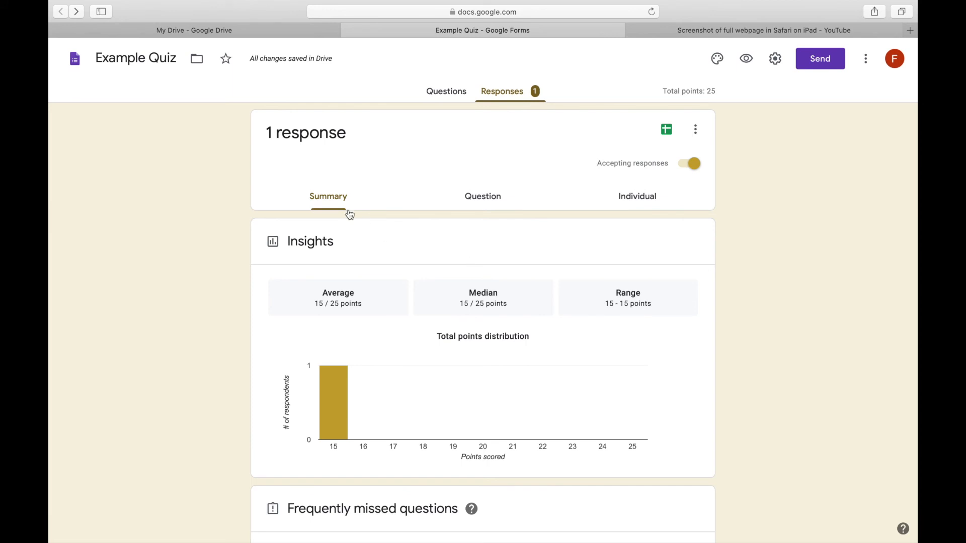
scroll(439, 294, down, 9)
scroll(441, 295, down, 5)
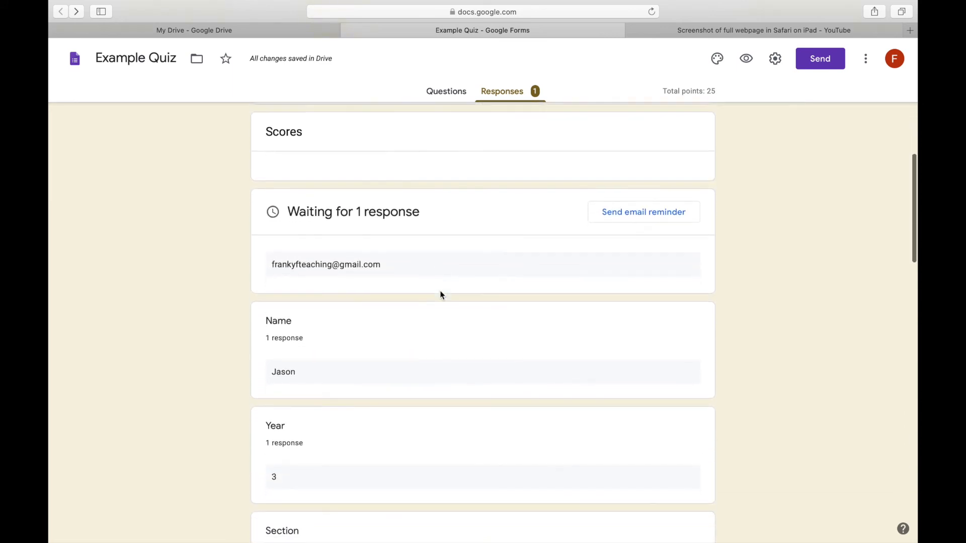
scroll(440, 295, down, 1)
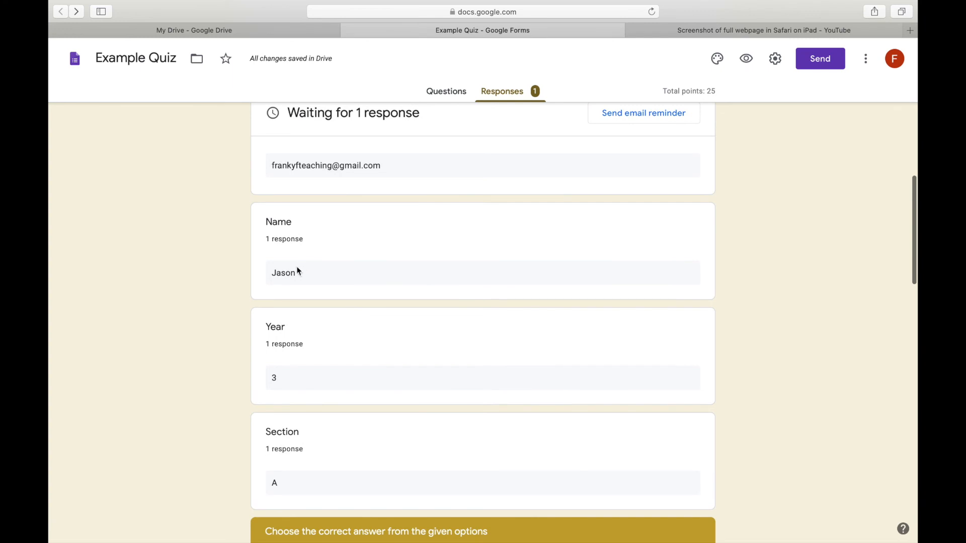
scroll(295, 283, down, 3)
scroll(296, 272, down, 1)
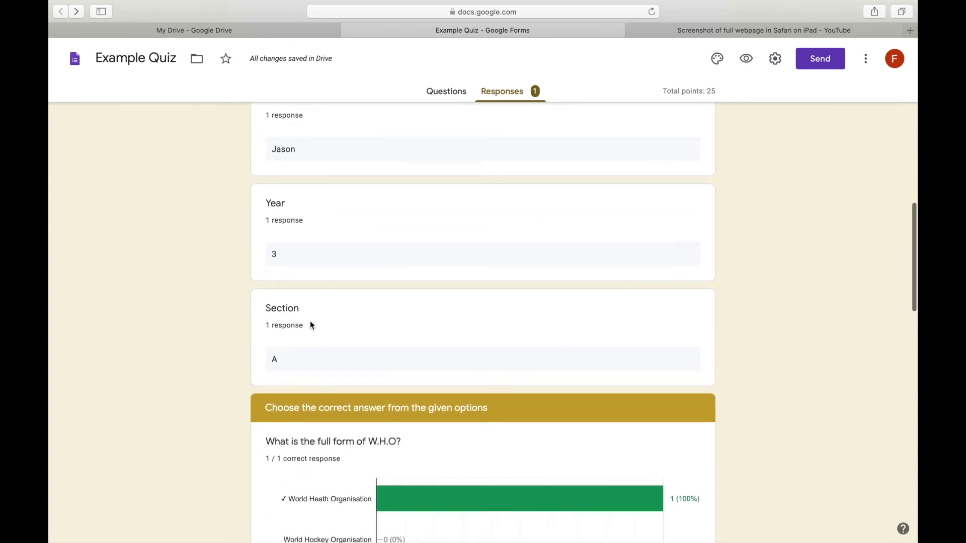
- Examine the answer charts for the multiple-choice and True or False questions in the quiz's response summary
scroll(318, 378, down, 5)
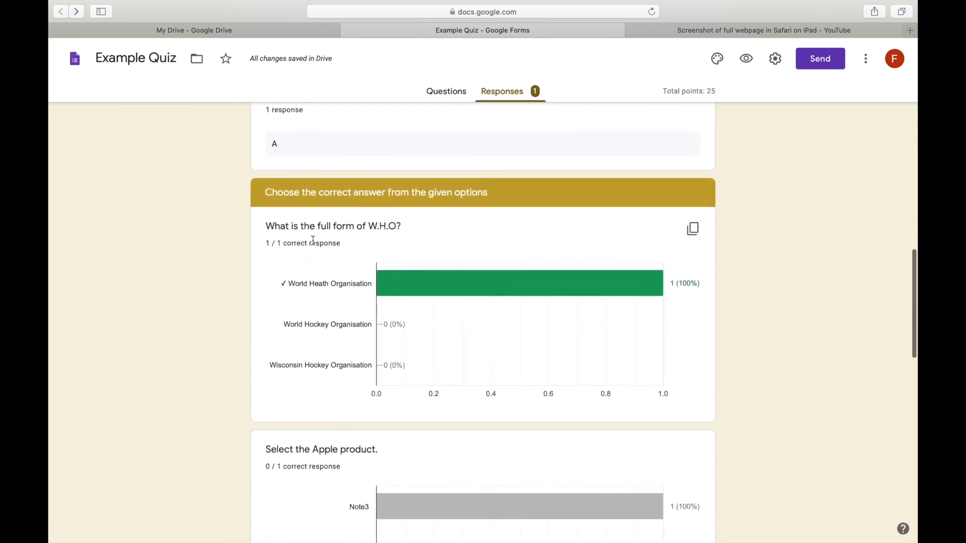
scroll(692, 281, down, 2)
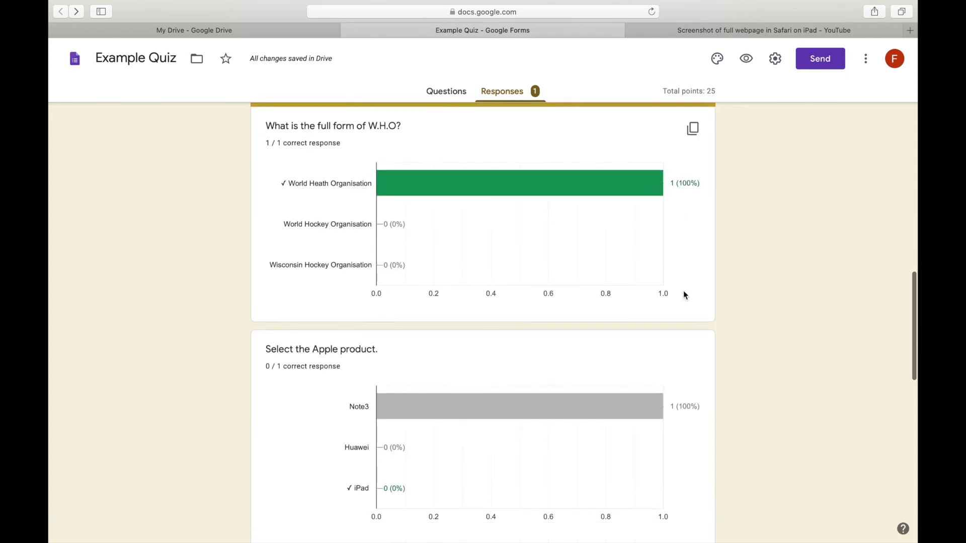
scroll(593, 316, down, 2)
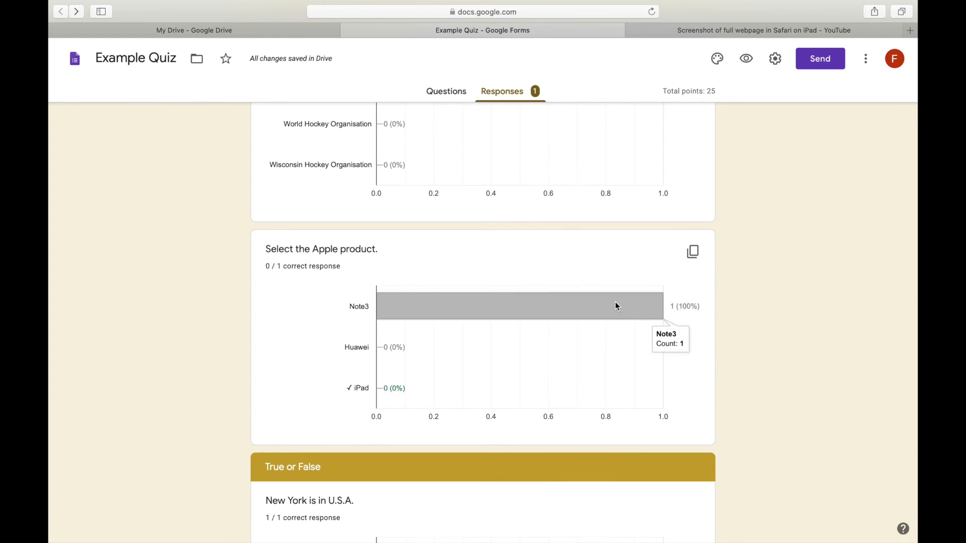
mouse_move(635, 311)
scroll(636, 311, down, 3)
scroll(581, 402, down, 3)
scroll(582, 404, down, 1)
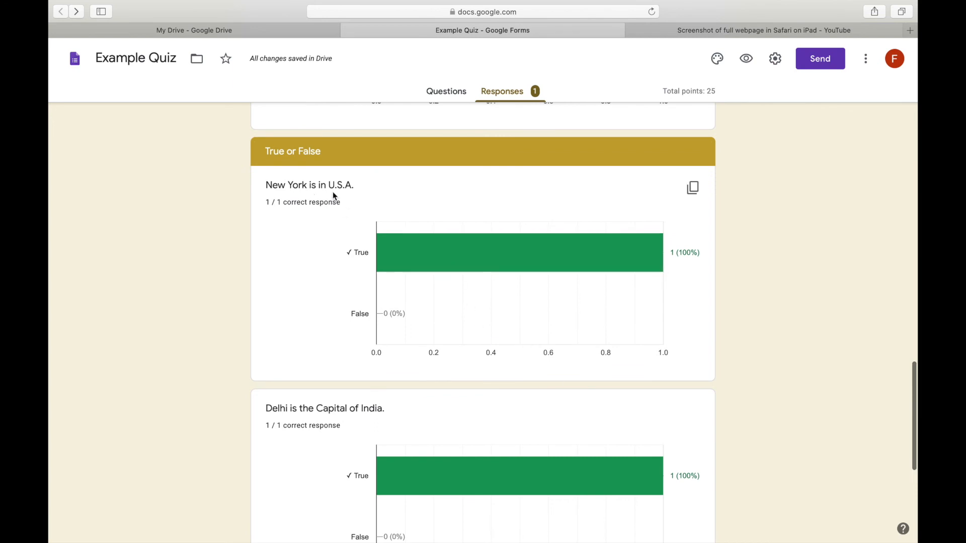
mouse_move(433, 271)
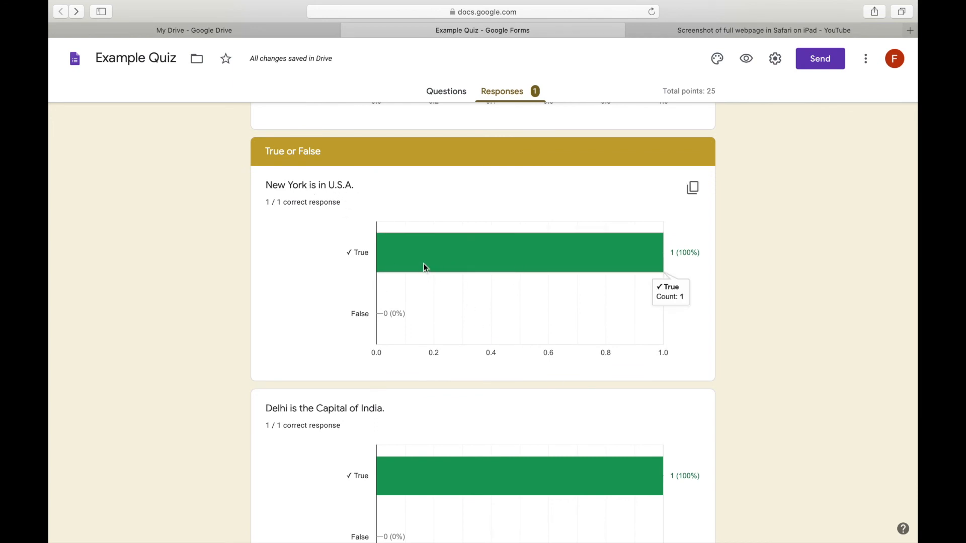
scroll(412, 258, down, 6)
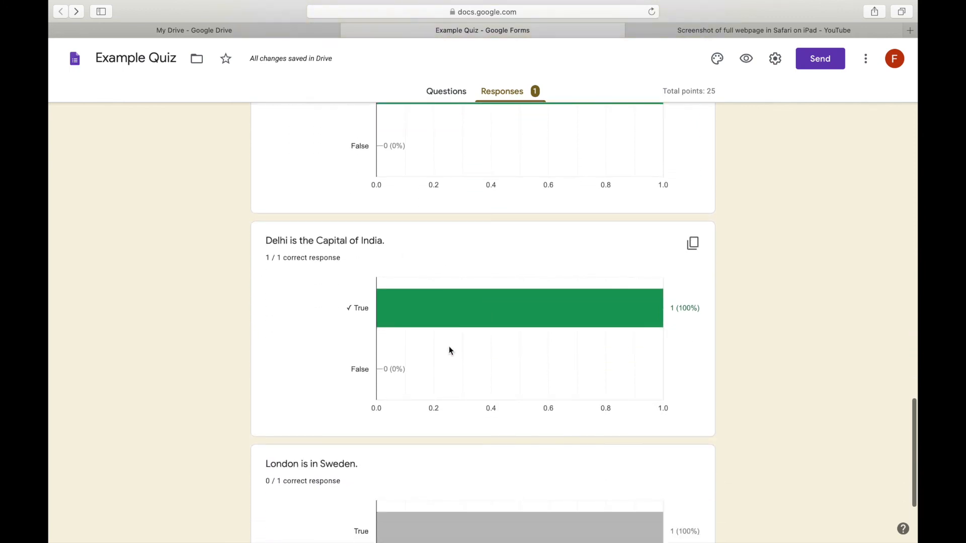
scroll(683, 323, down, 5)
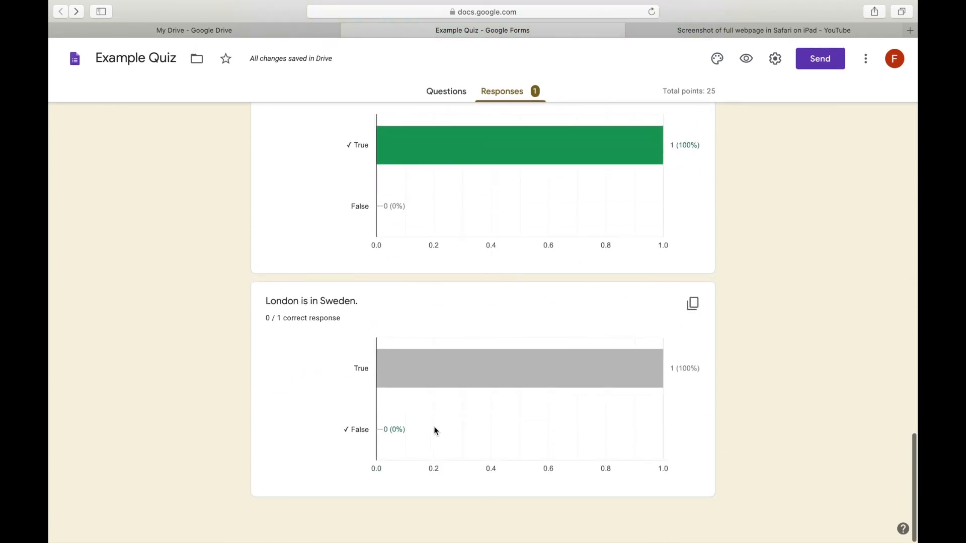
scroll(402, 435, up, 20)
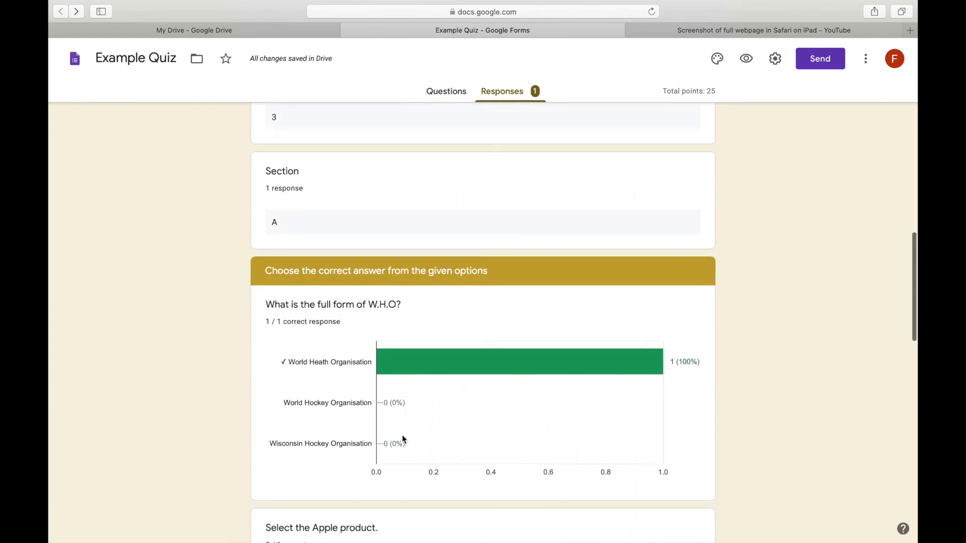
- View the quiz responses by question and switch between the question and summary views
click(483, 199)
click(379, 248)
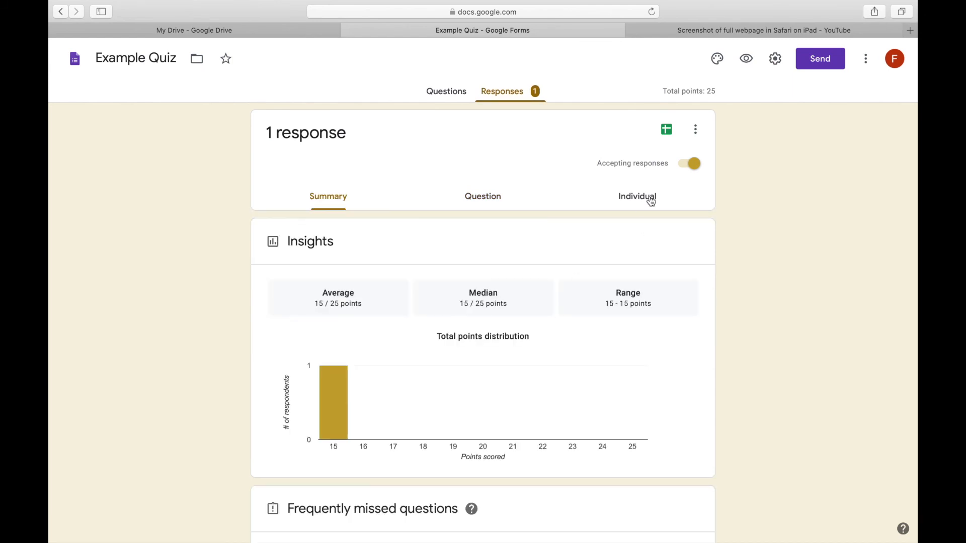
click(503, 196)
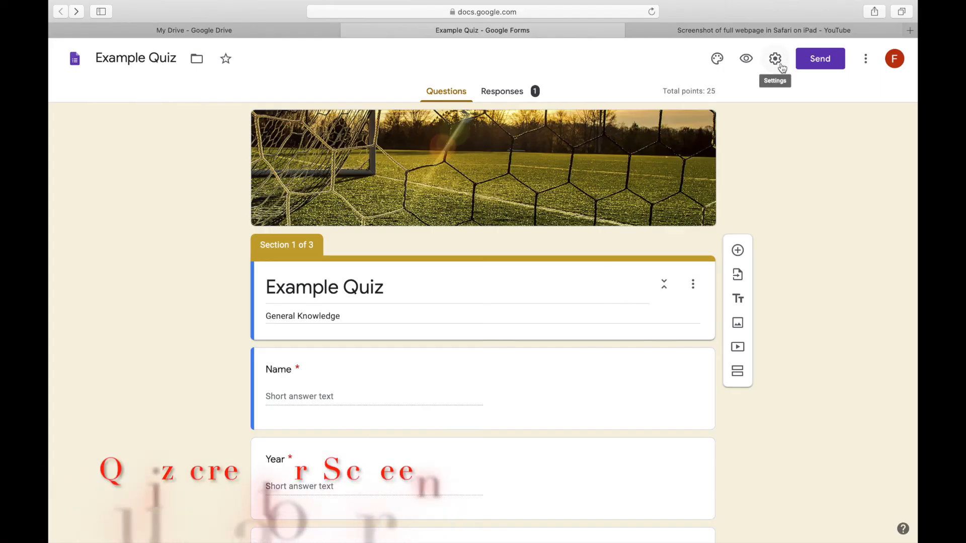
- Turn off Shuffle question order in the form's presentation settings and save them
click(779, 61)
click(487, 123)
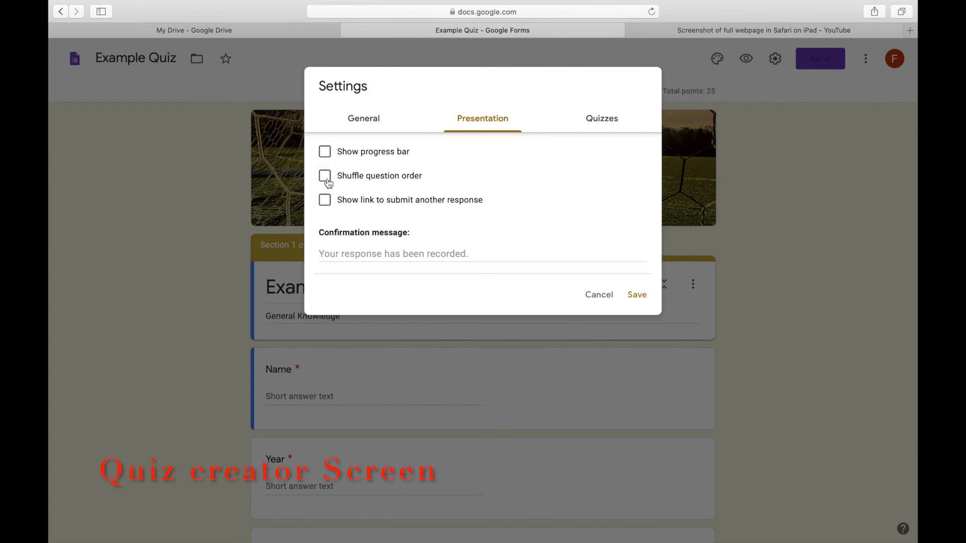
click(637, 296)
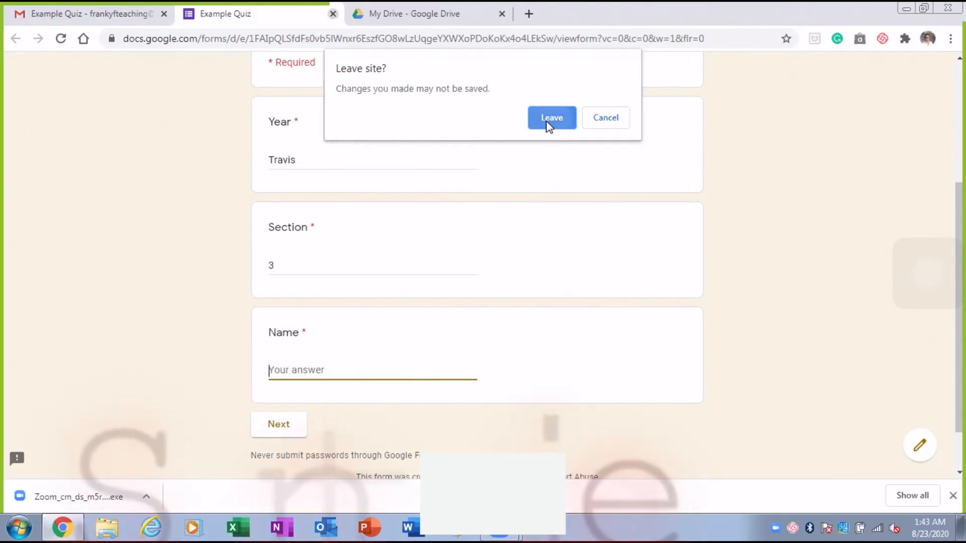
- Reload the quiz form in the student's browser, fill in the student's name, Year 3 and Section C, and continue to the multiple-choice section
click(550, 122)
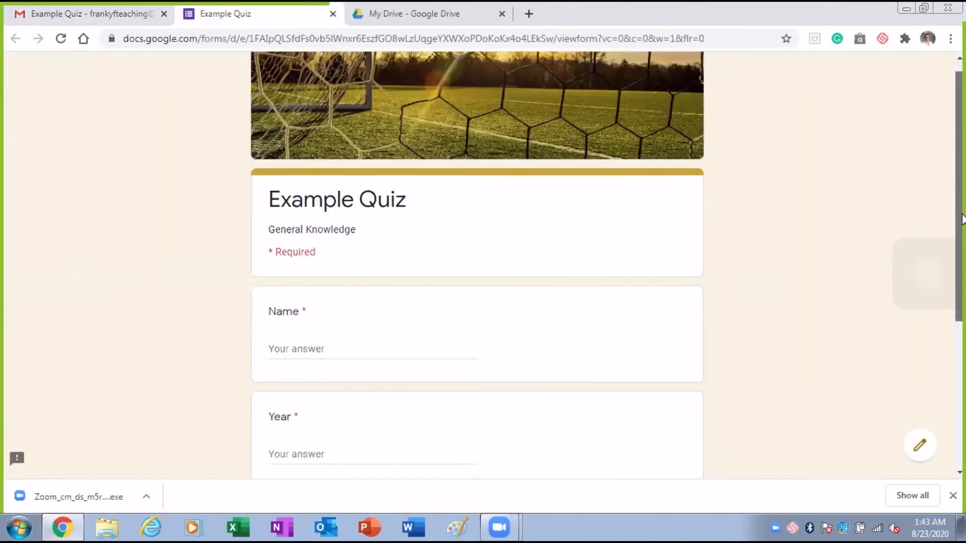
scroll(960, 256, down, 1)
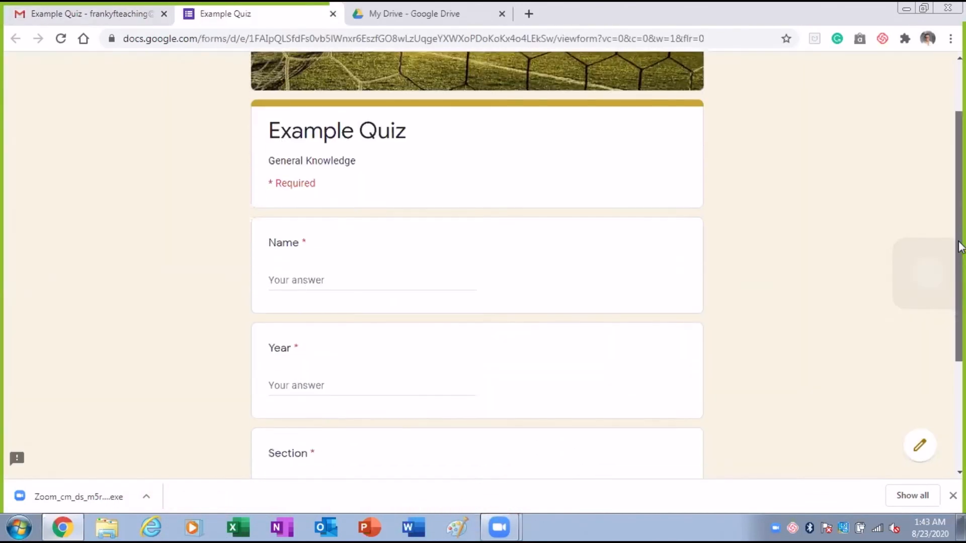
drag(958, 251, 937, 333)
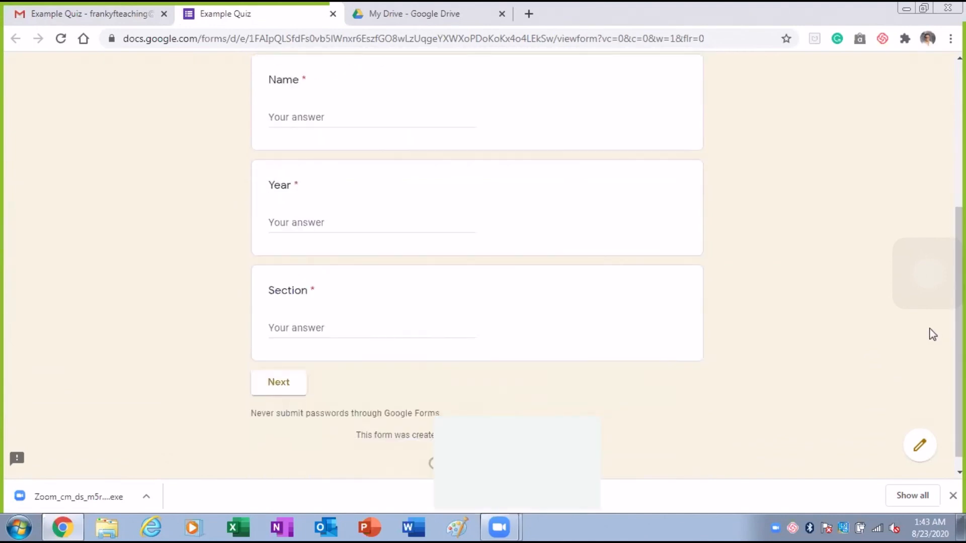
scroll(463, 117, up, 1)
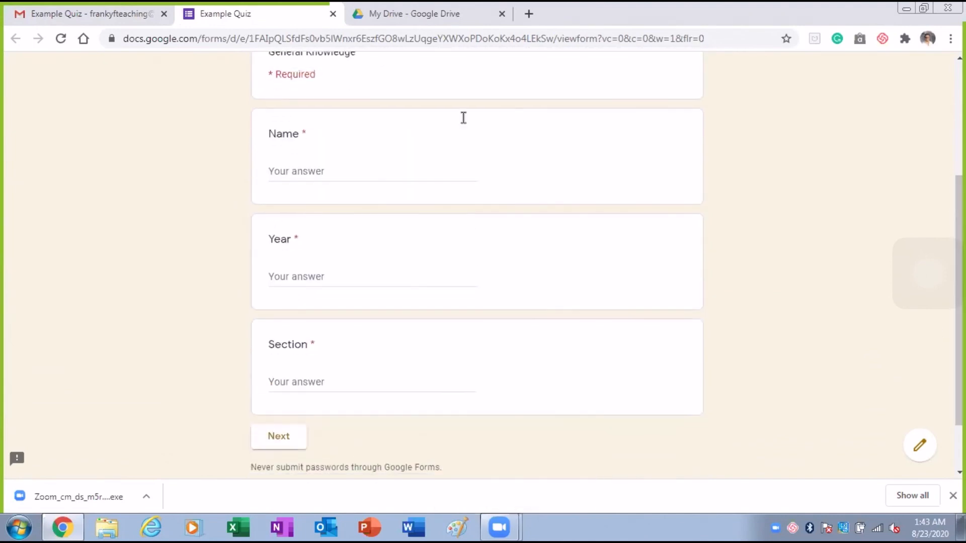
click(304, 175)
text(Ali)
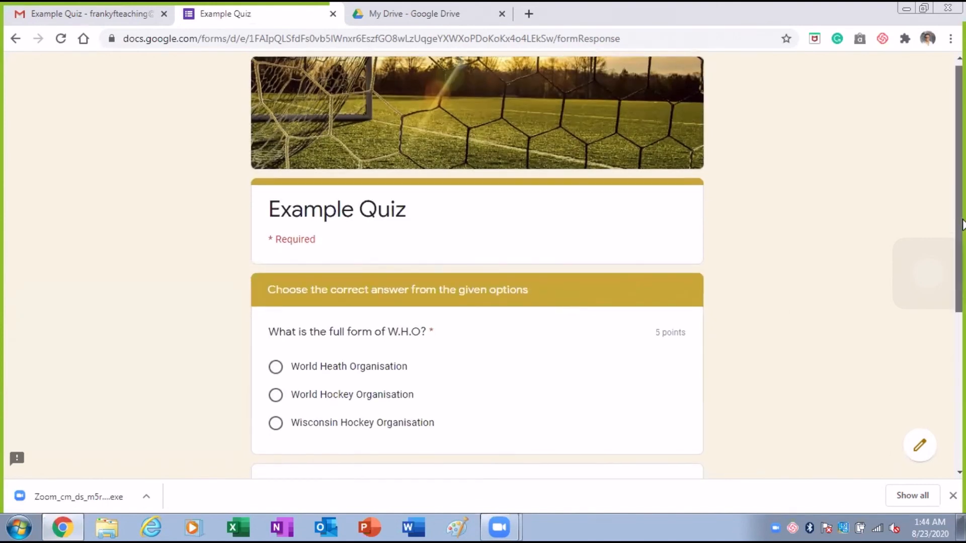
- Answer World Heath Organisation for W.H.O and iPad for the Apple product, and continue to the True or False section
scroll(962, 224, down, 2)
click(275, 278)
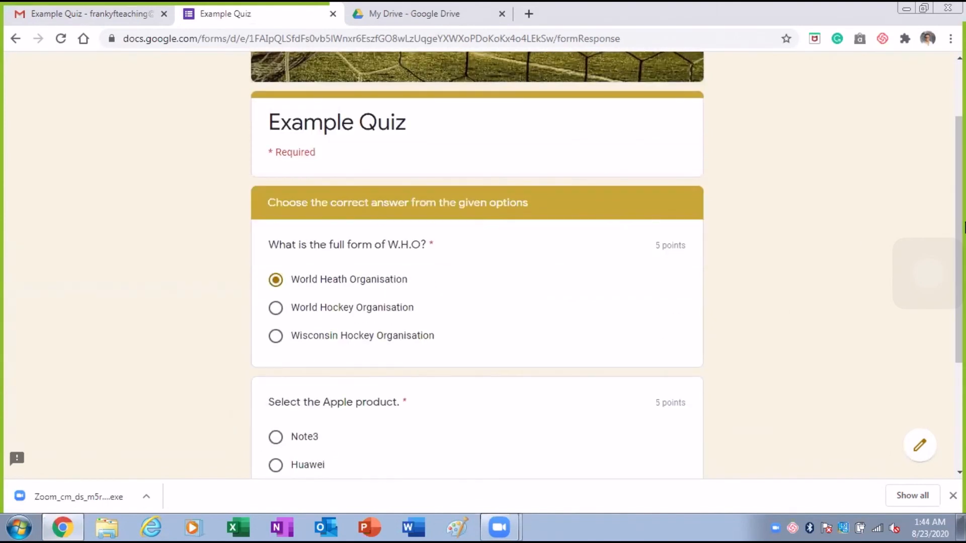
scroll(963, 267, down, 2)
click(276, 381)
click(340, 433)
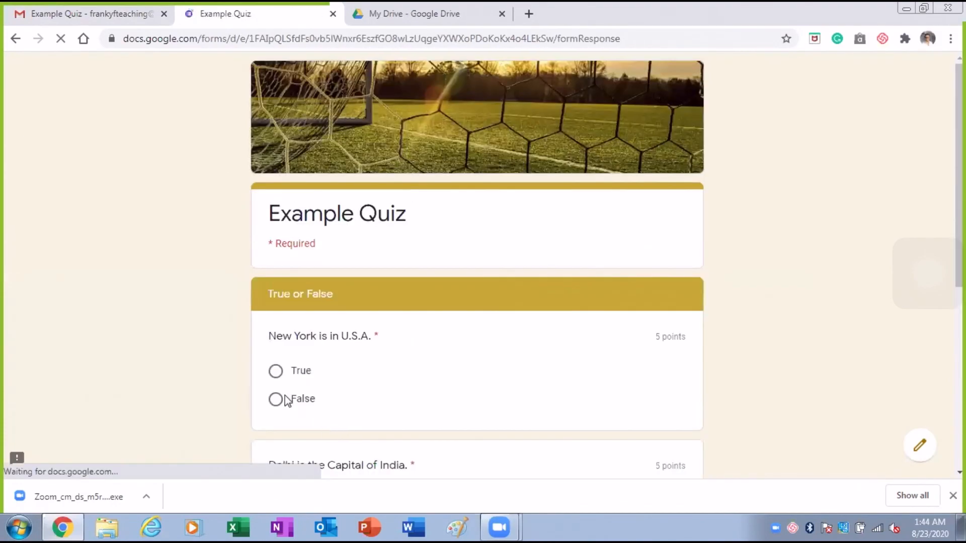
- Answer True for New York, True for Delhi and False for London, and submit the quiz
scroll(961, 239, down, 3)
scroll(962, 239, down, 3)
click(286, 359)
click(338, 408)
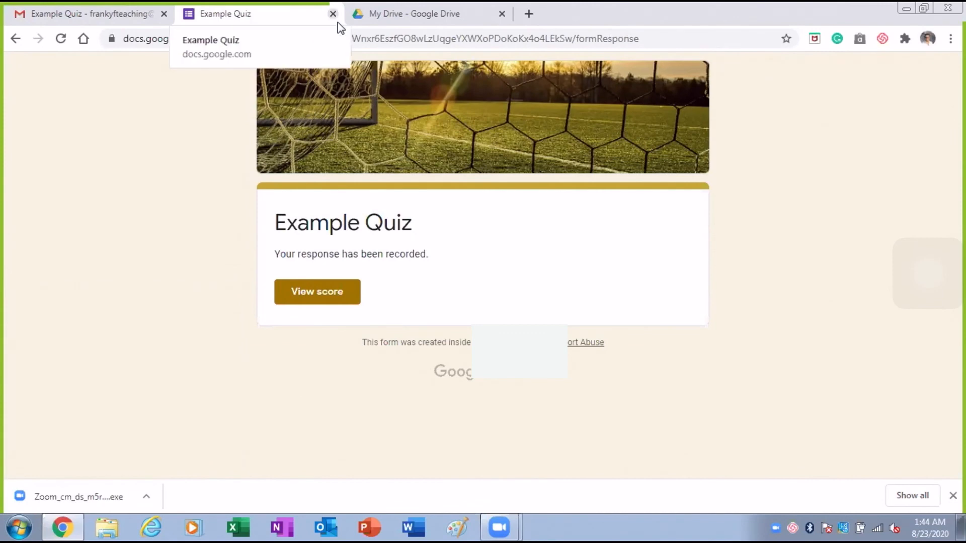
- Open the student's score for the submitted quiz and examine the graded answers
click(316, 298)
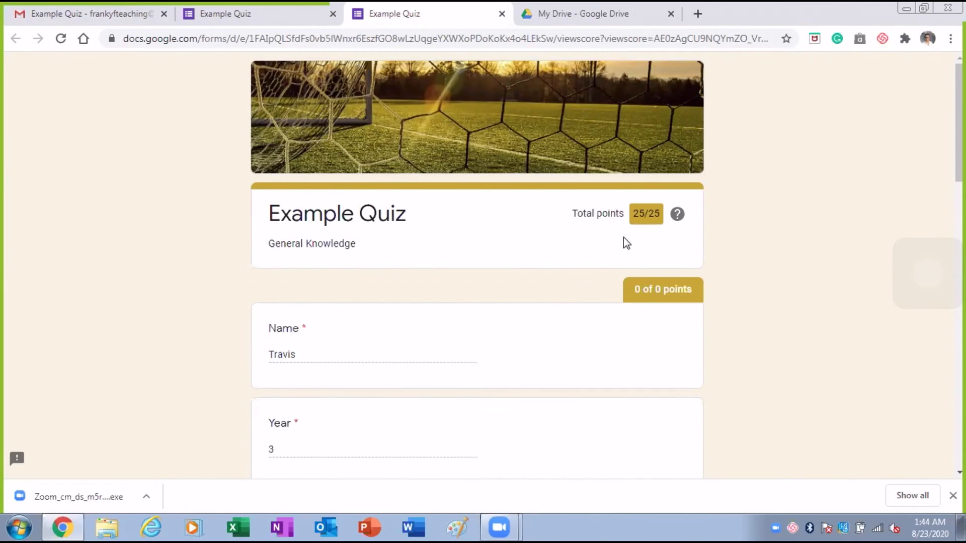
drag(958, 99, 958, 385)
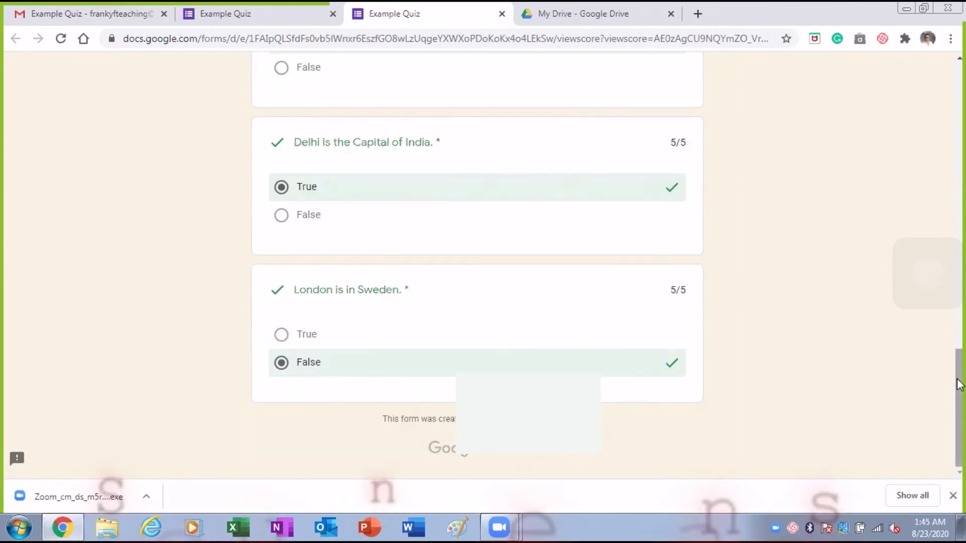
click(961, 292)
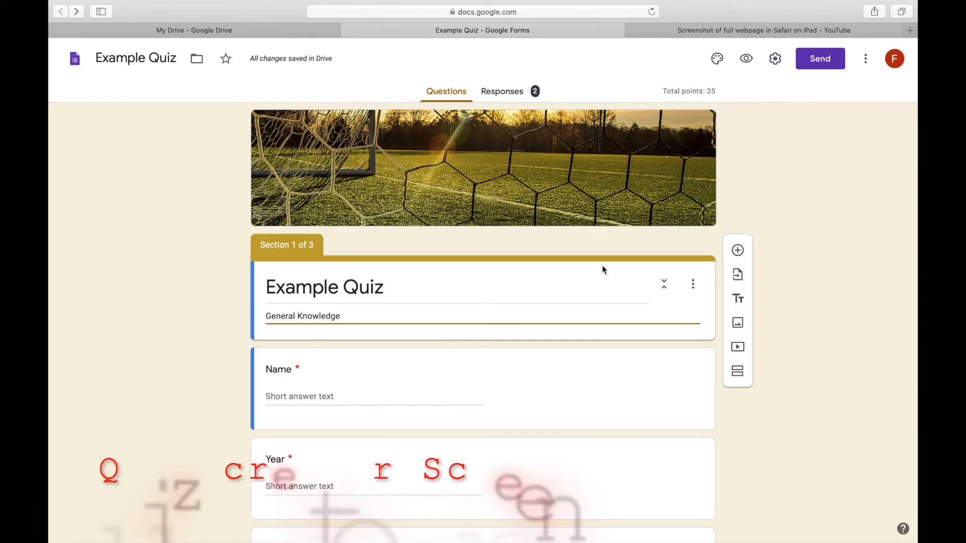
- Open the individual responses in the quiz editor and page between the first and second respondents' submissions
click(501, 93)
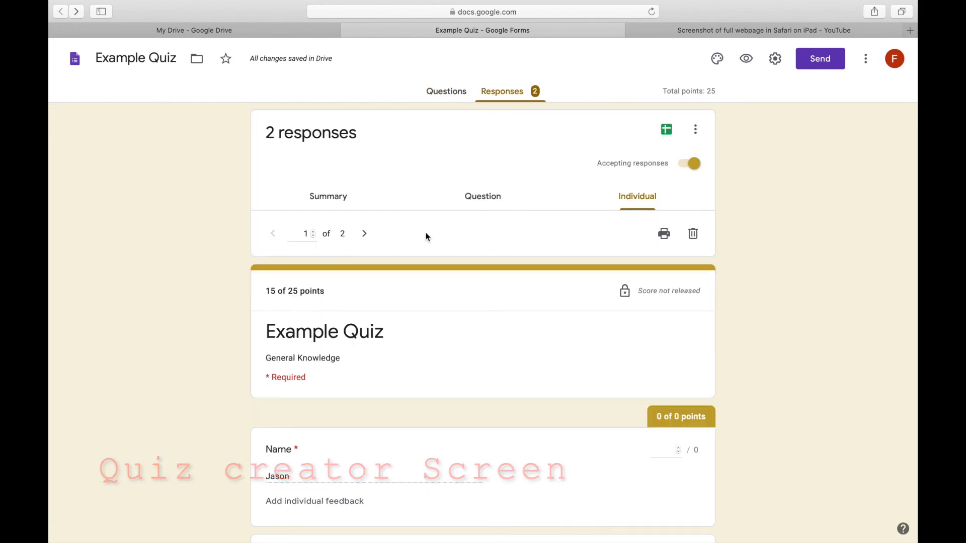
click(307, 242)
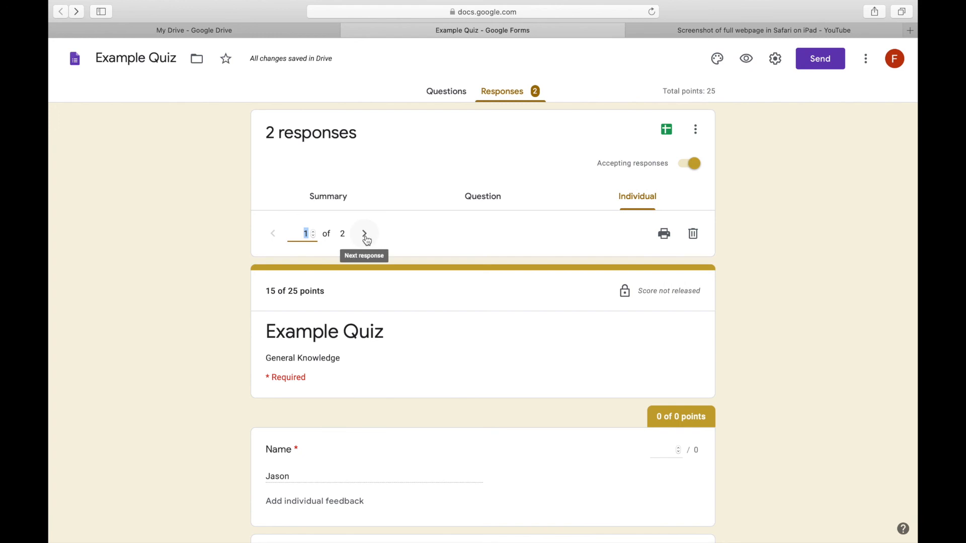
scroll(367, 361, down, 3)
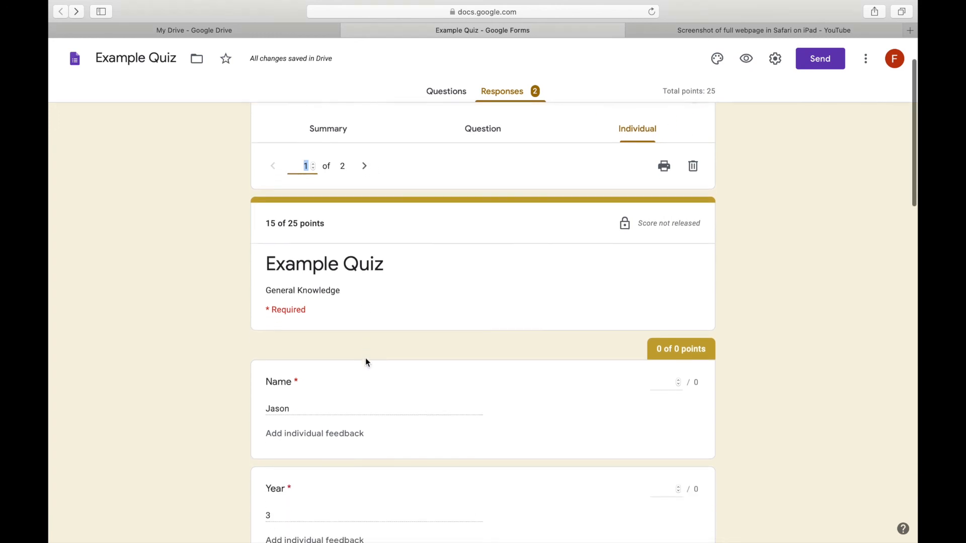
click(365, 170)
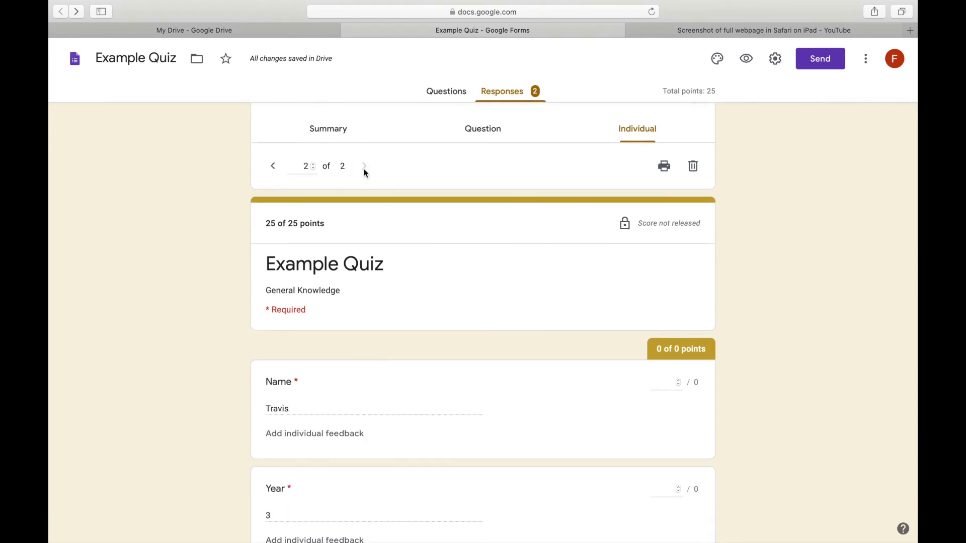
click(274, 166)
scroll(287, 407, down, 3)
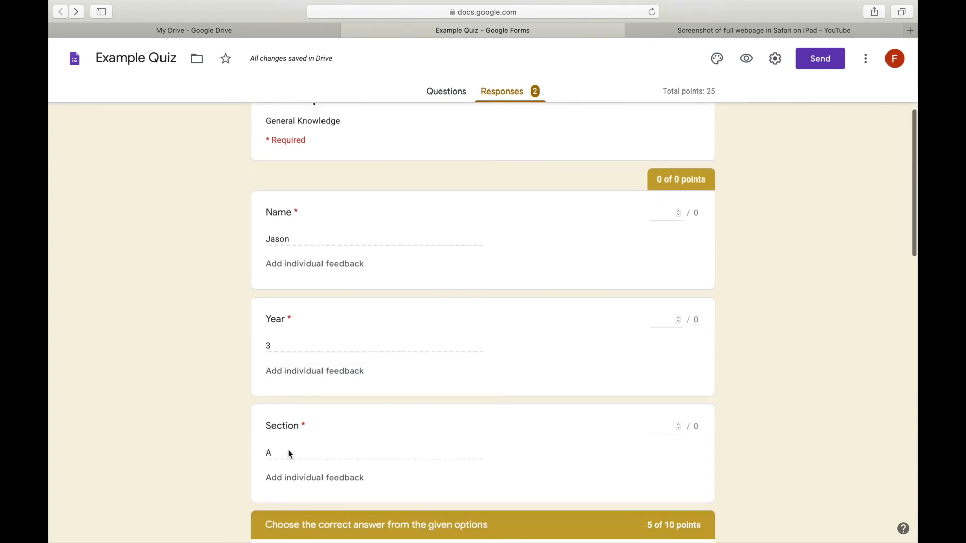
scroll(289, 450, up, 5)
click(365, 232)
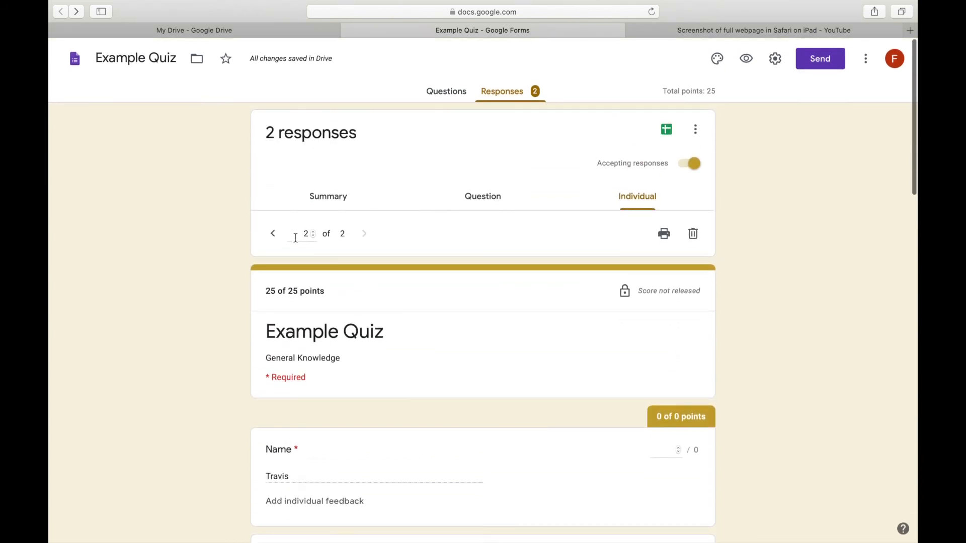
- Examine the second respondent's details and graded answers, and view the responses by question
scroll(311, 394, down, 3)
scroll(305, 461, down, 2)
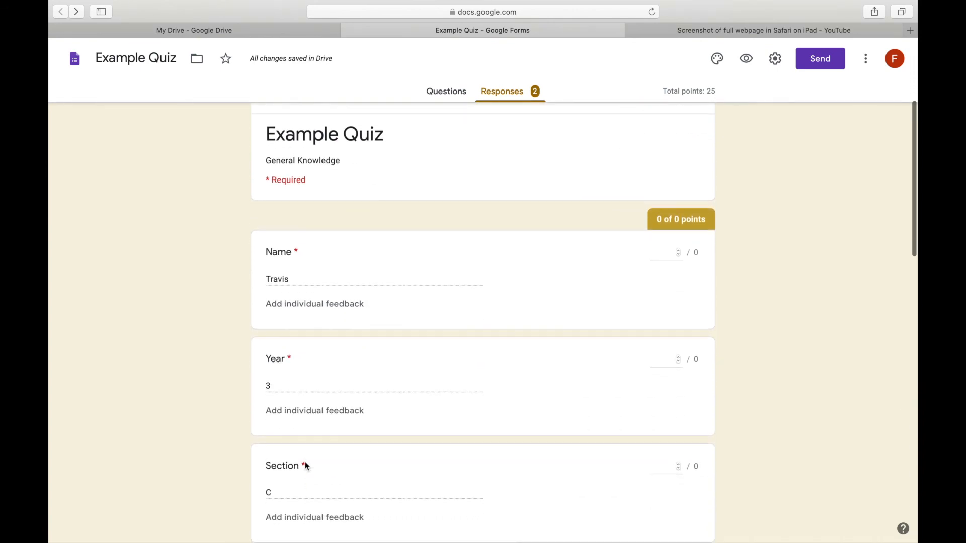
scroll(280, 495, down, 5)
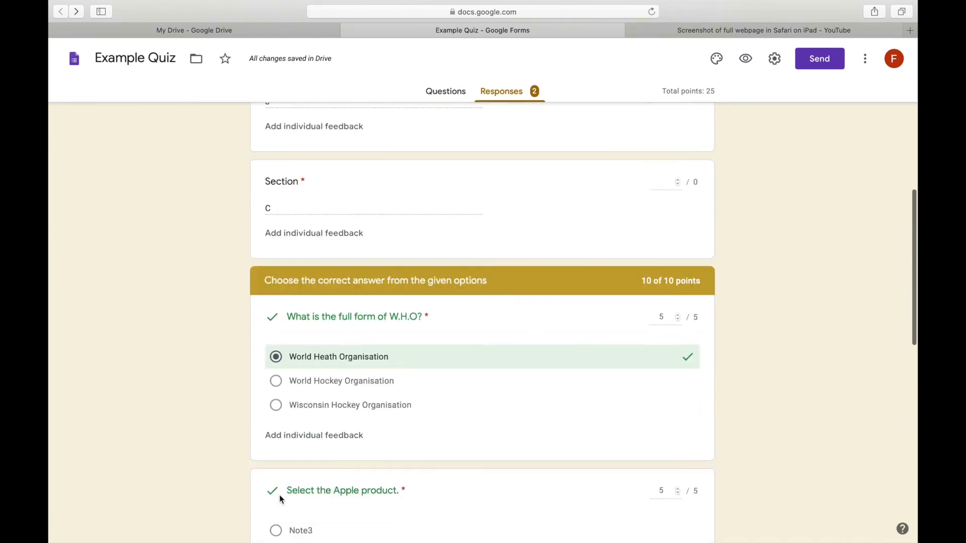
scroll(280, 494, down, 5)
scroll(279, 494, up, 8)
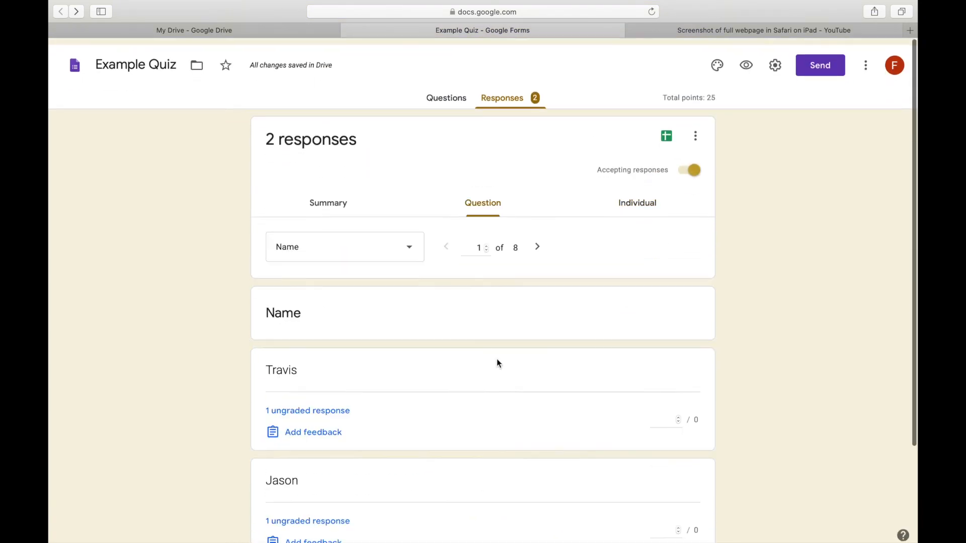
- Reopen the response summary and examine the points distribution and the answer charts for both respondents
click(334, 197)
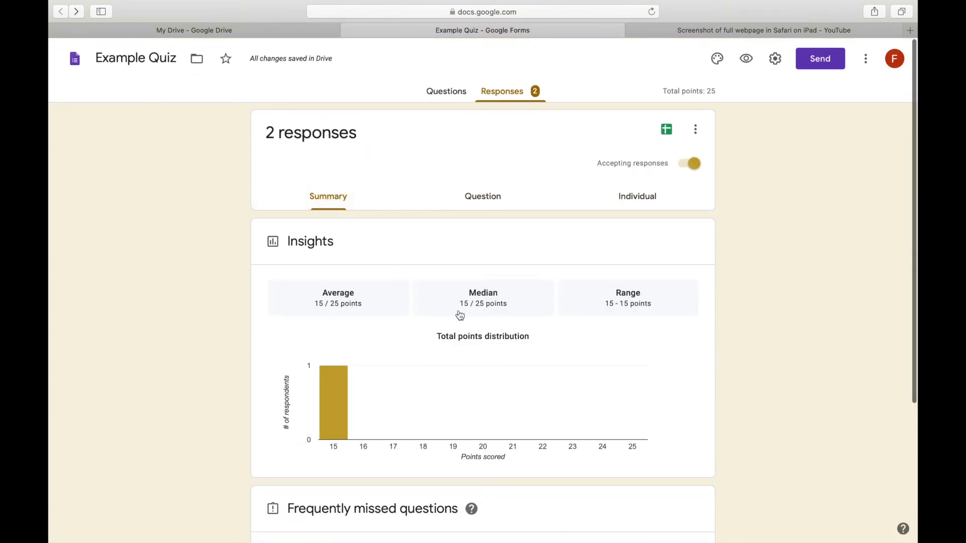
scroll(457, 312, down, 8)
scroll(459, 315, down, 15)
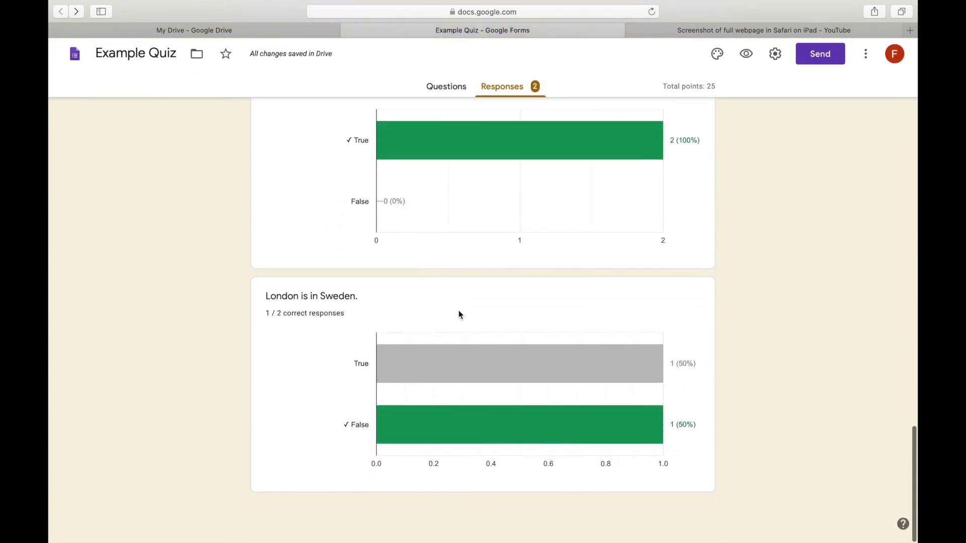
scroll(459, 315, up, 3)
scroll(459, 314, down, 3)
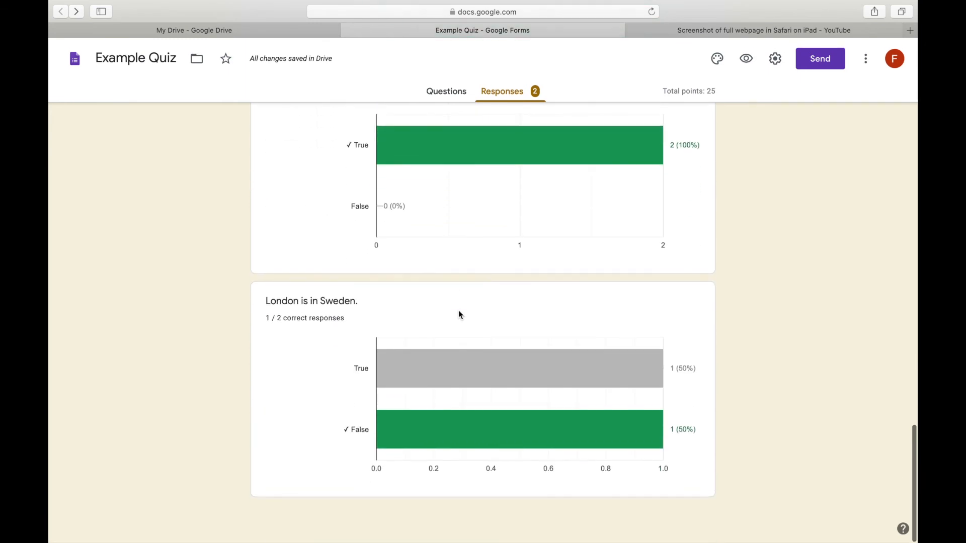
scroll(459, 315, up, 15)
scroll(459, 315, up, 5)
scroll(459, 315, down, 15)
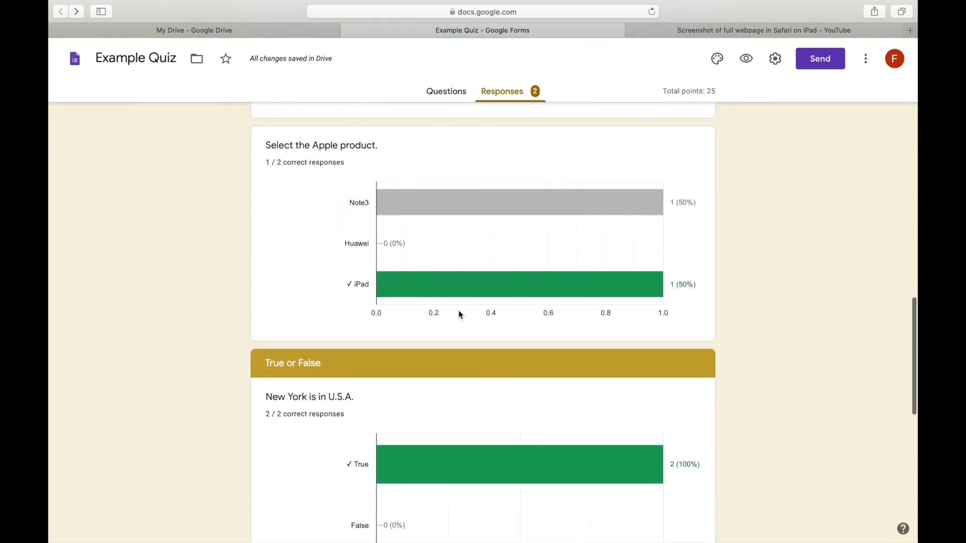
scroll(459, 315, down, 5)
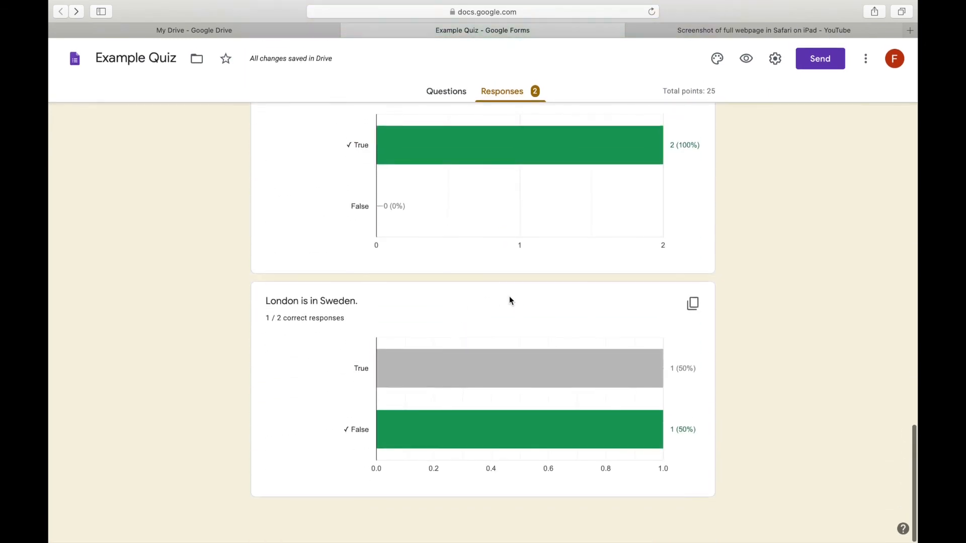
scroll(800, 146, up, 15)
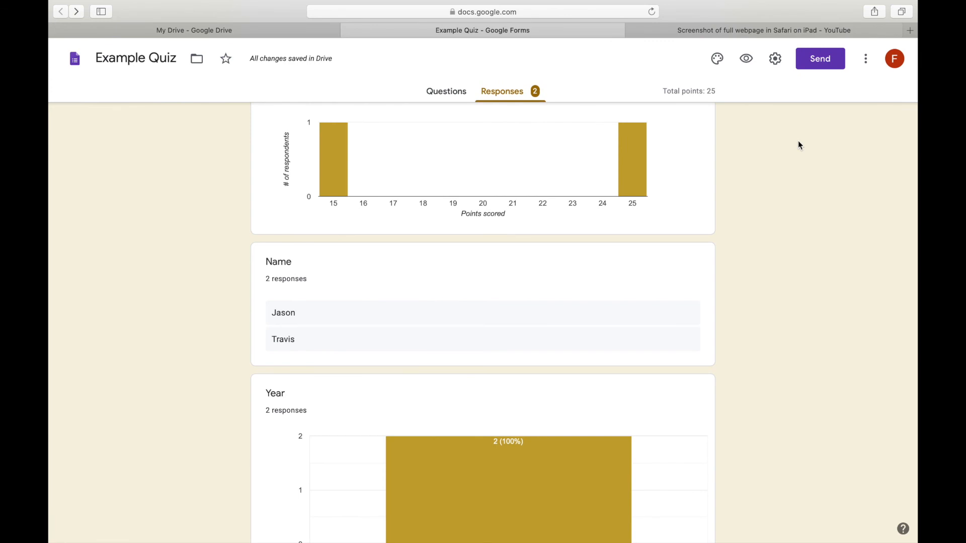
- View the form's additional options, such as Make a copy and Move to trash, and dismiss them
click(868, 67)
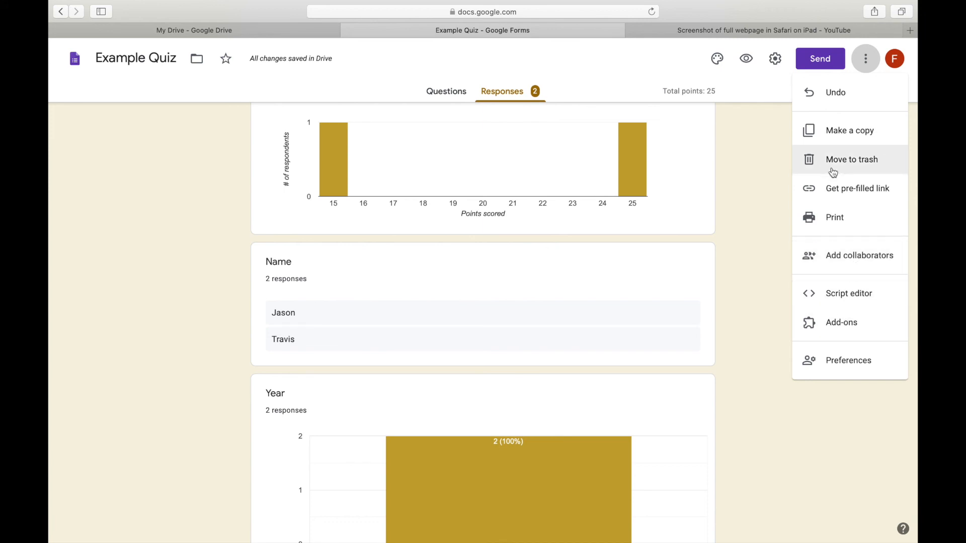
click(767, 178)
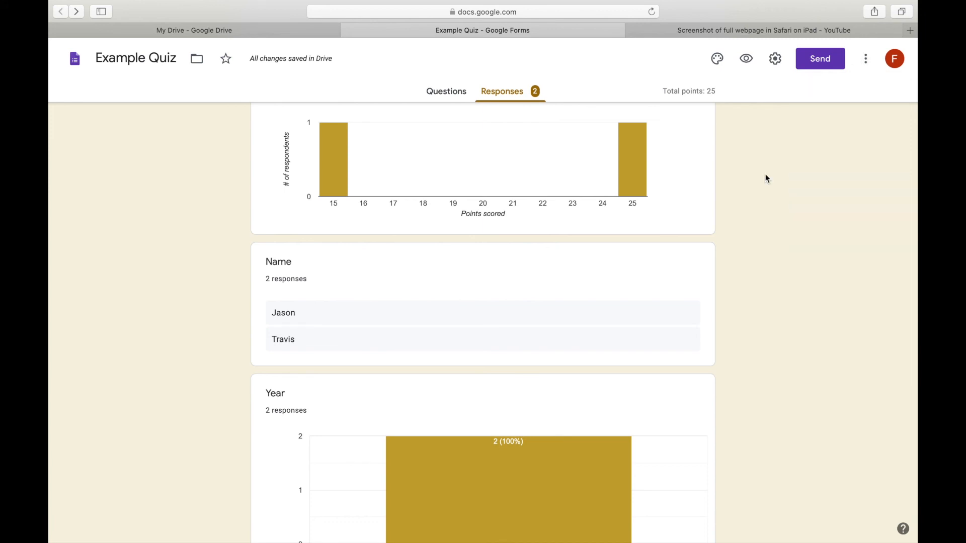